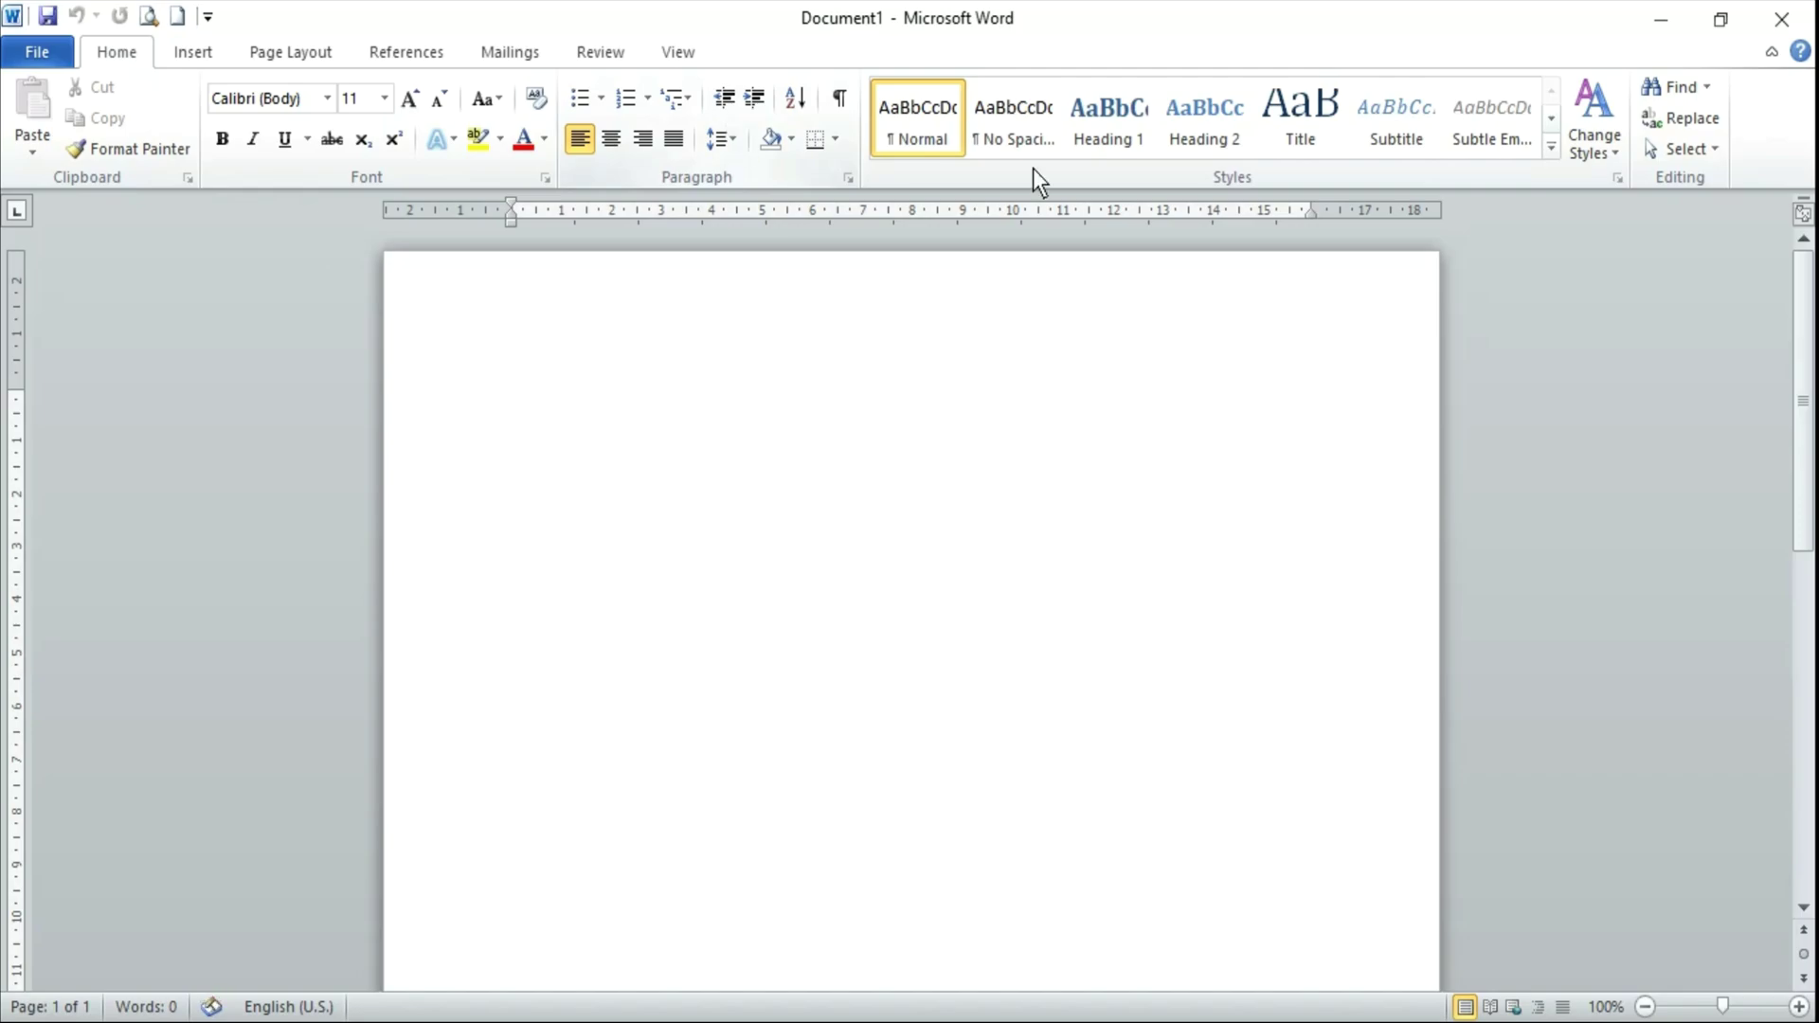
Close Word, relaunch Microsoft Word 2010 from the Start menu's Microsoft Office group, then close it again.
{"action": "left_click", "coordinate": [1784, 19]}
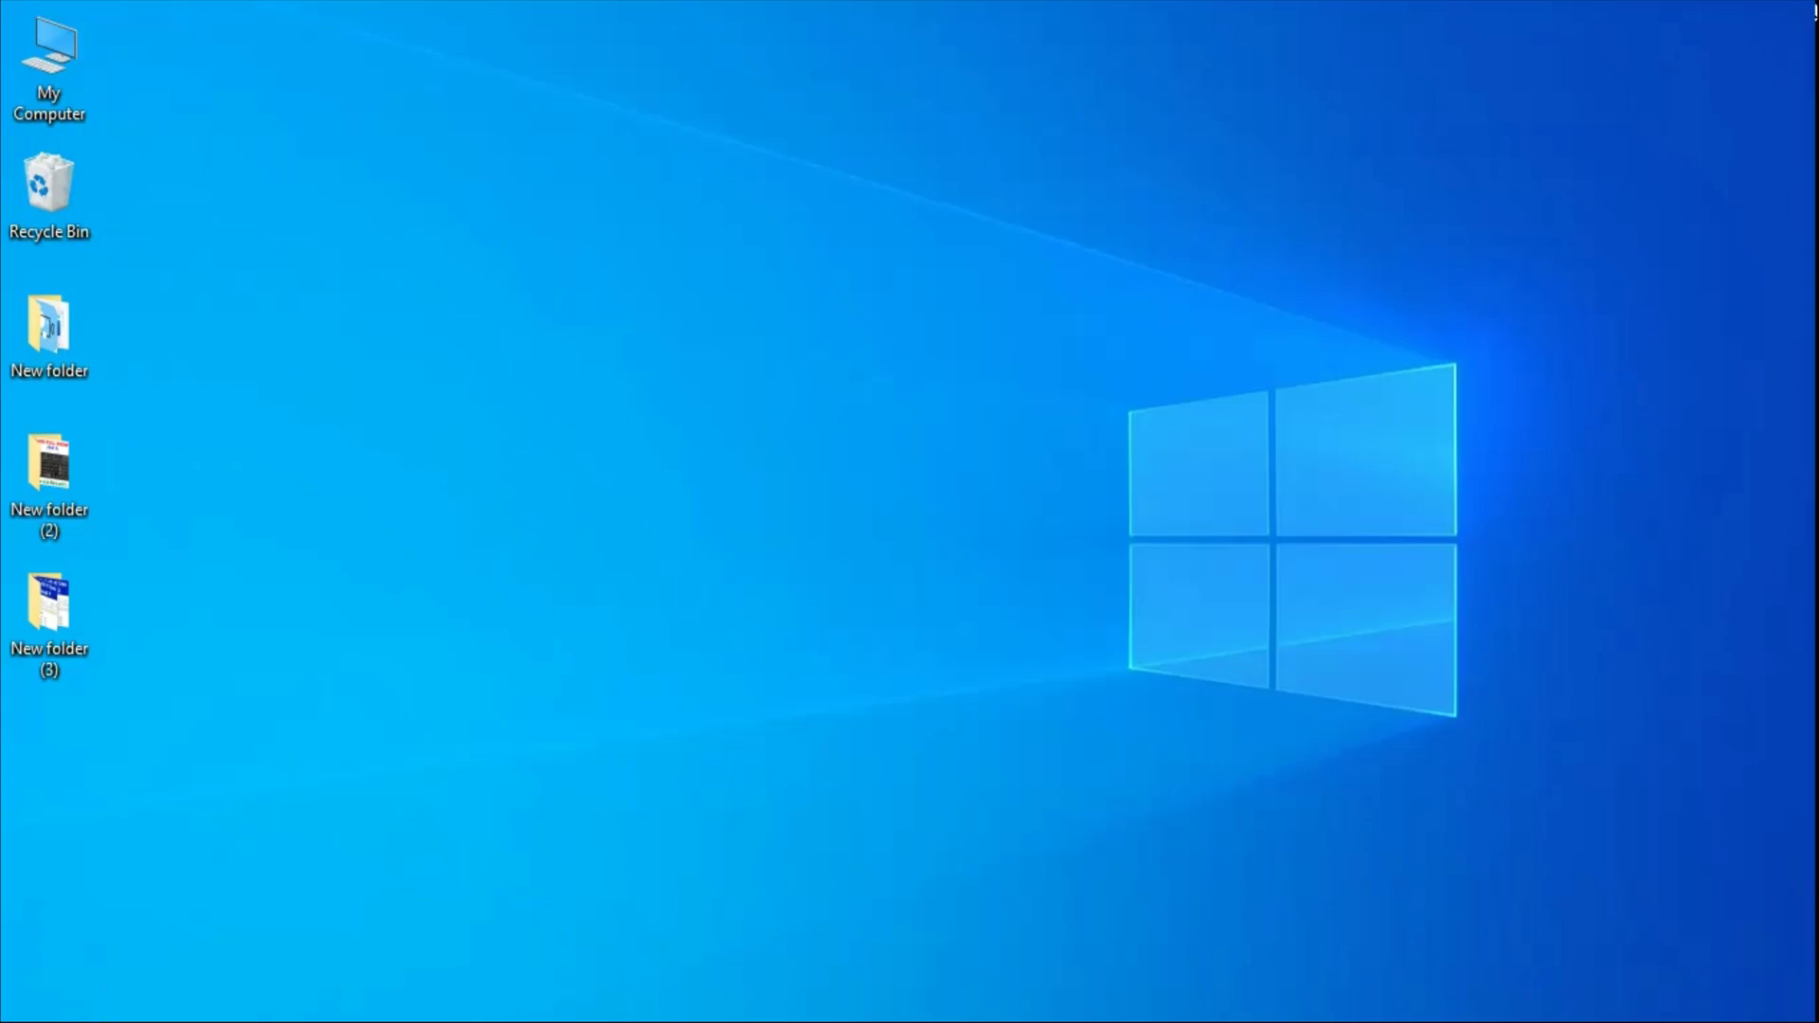
{"action": "key", "text": "super"}
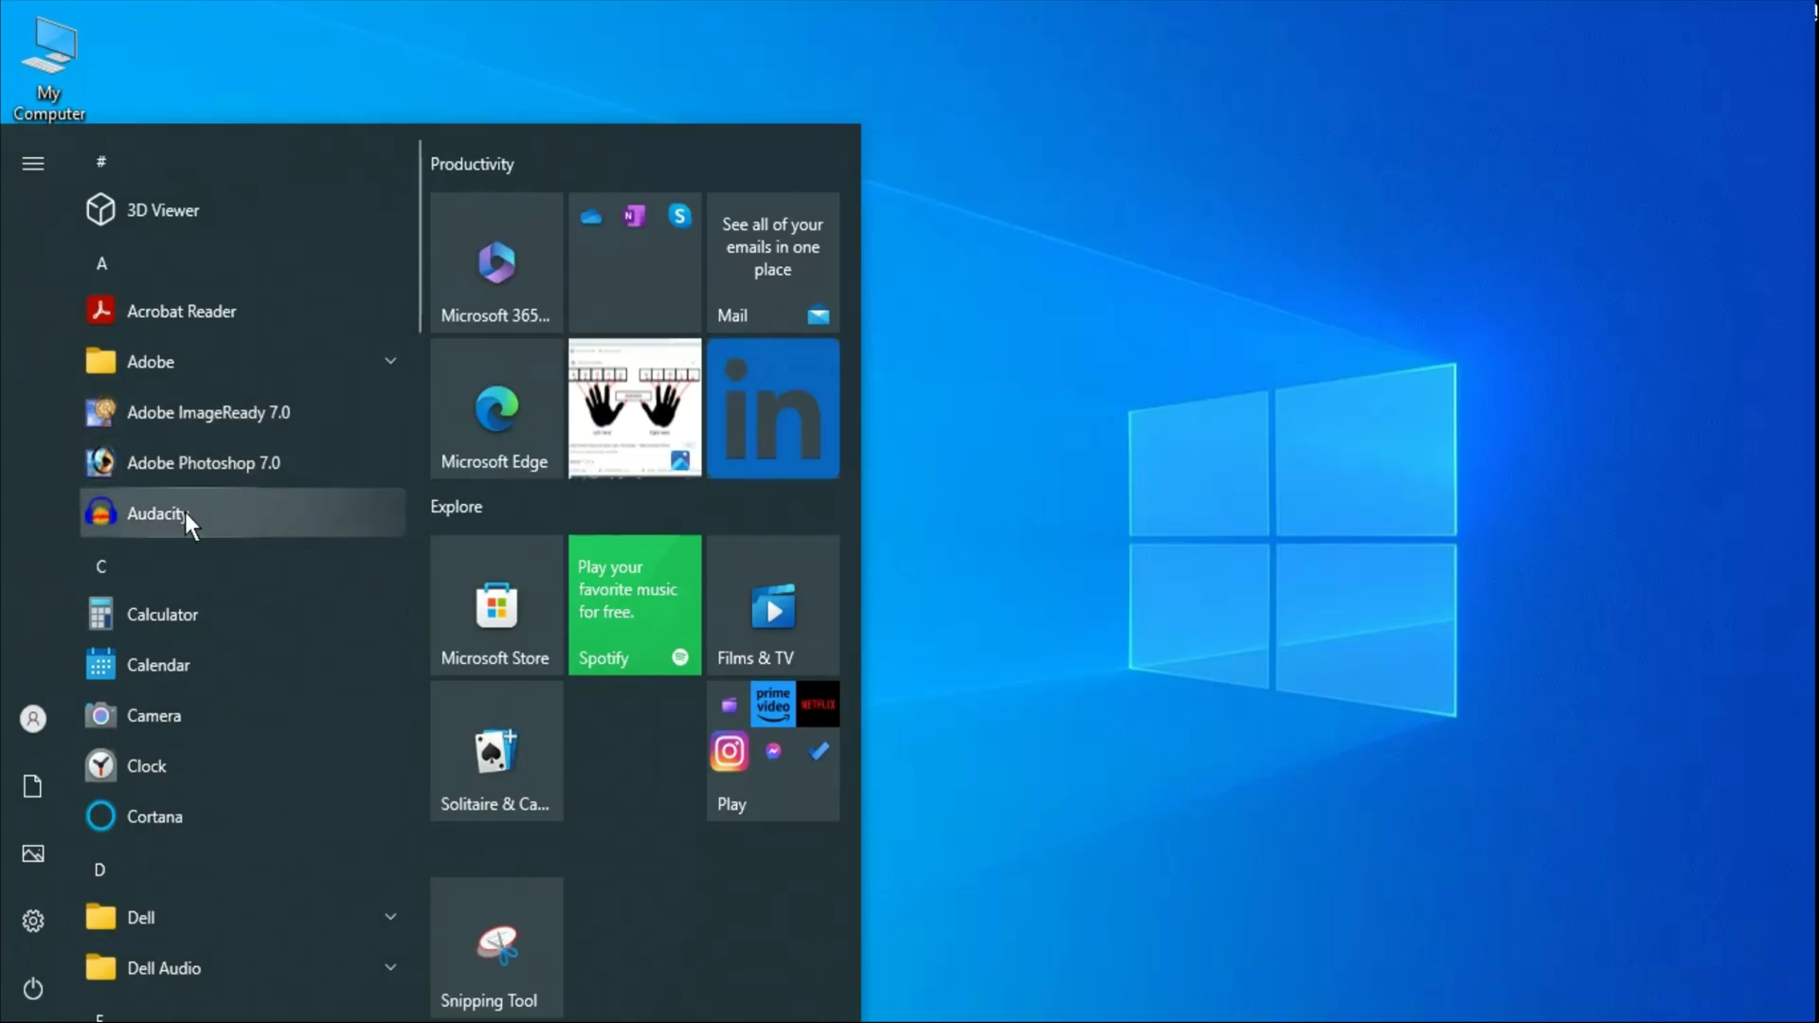
{"action": "scroll", "coordinate": [185, 512], "scroll_direction": "down", "scroll_amount": 5}
{"action": "scroll", "coordinate": [184, 508], "scroll_direction": "down", "scroll_amount": 5}
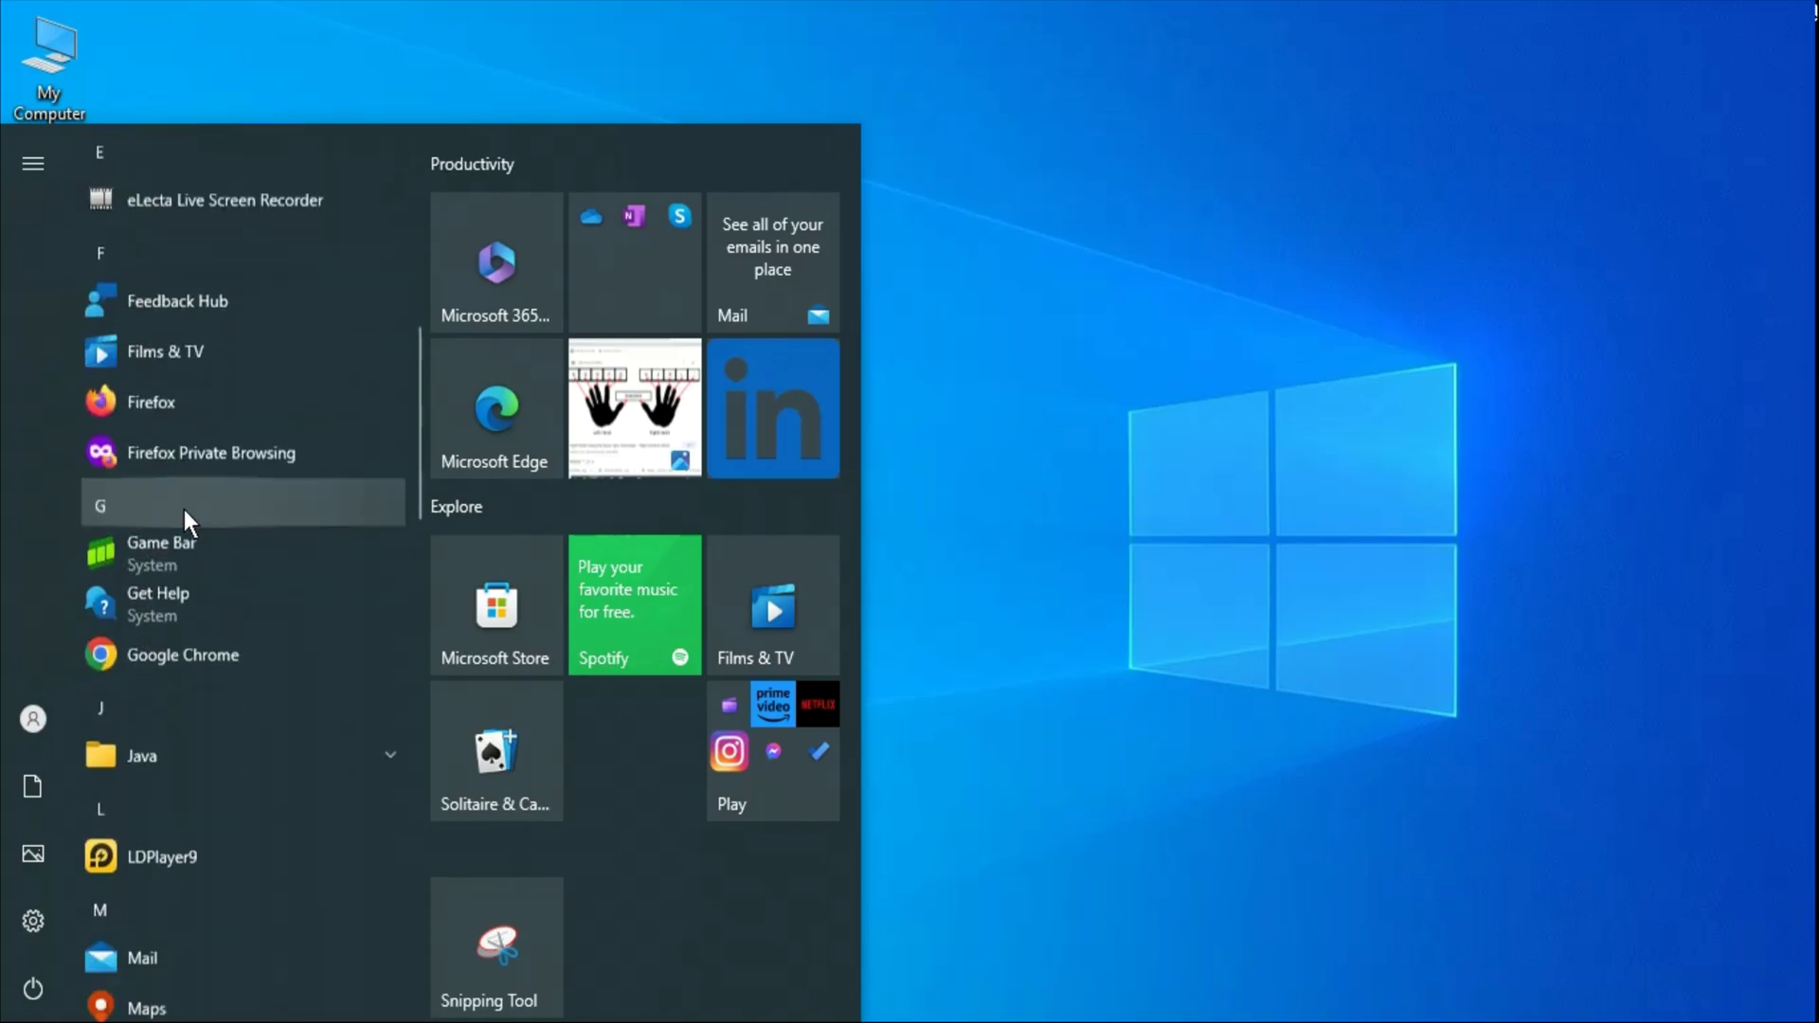
{"action": "scroll", "coordinate": [183, 509], "scroll_direction": "down", "scroll_amount": 9}
{"action": "scroll", "coordinate": [184, 498], "scroll_direction": "down", "scroll_amount": 2}
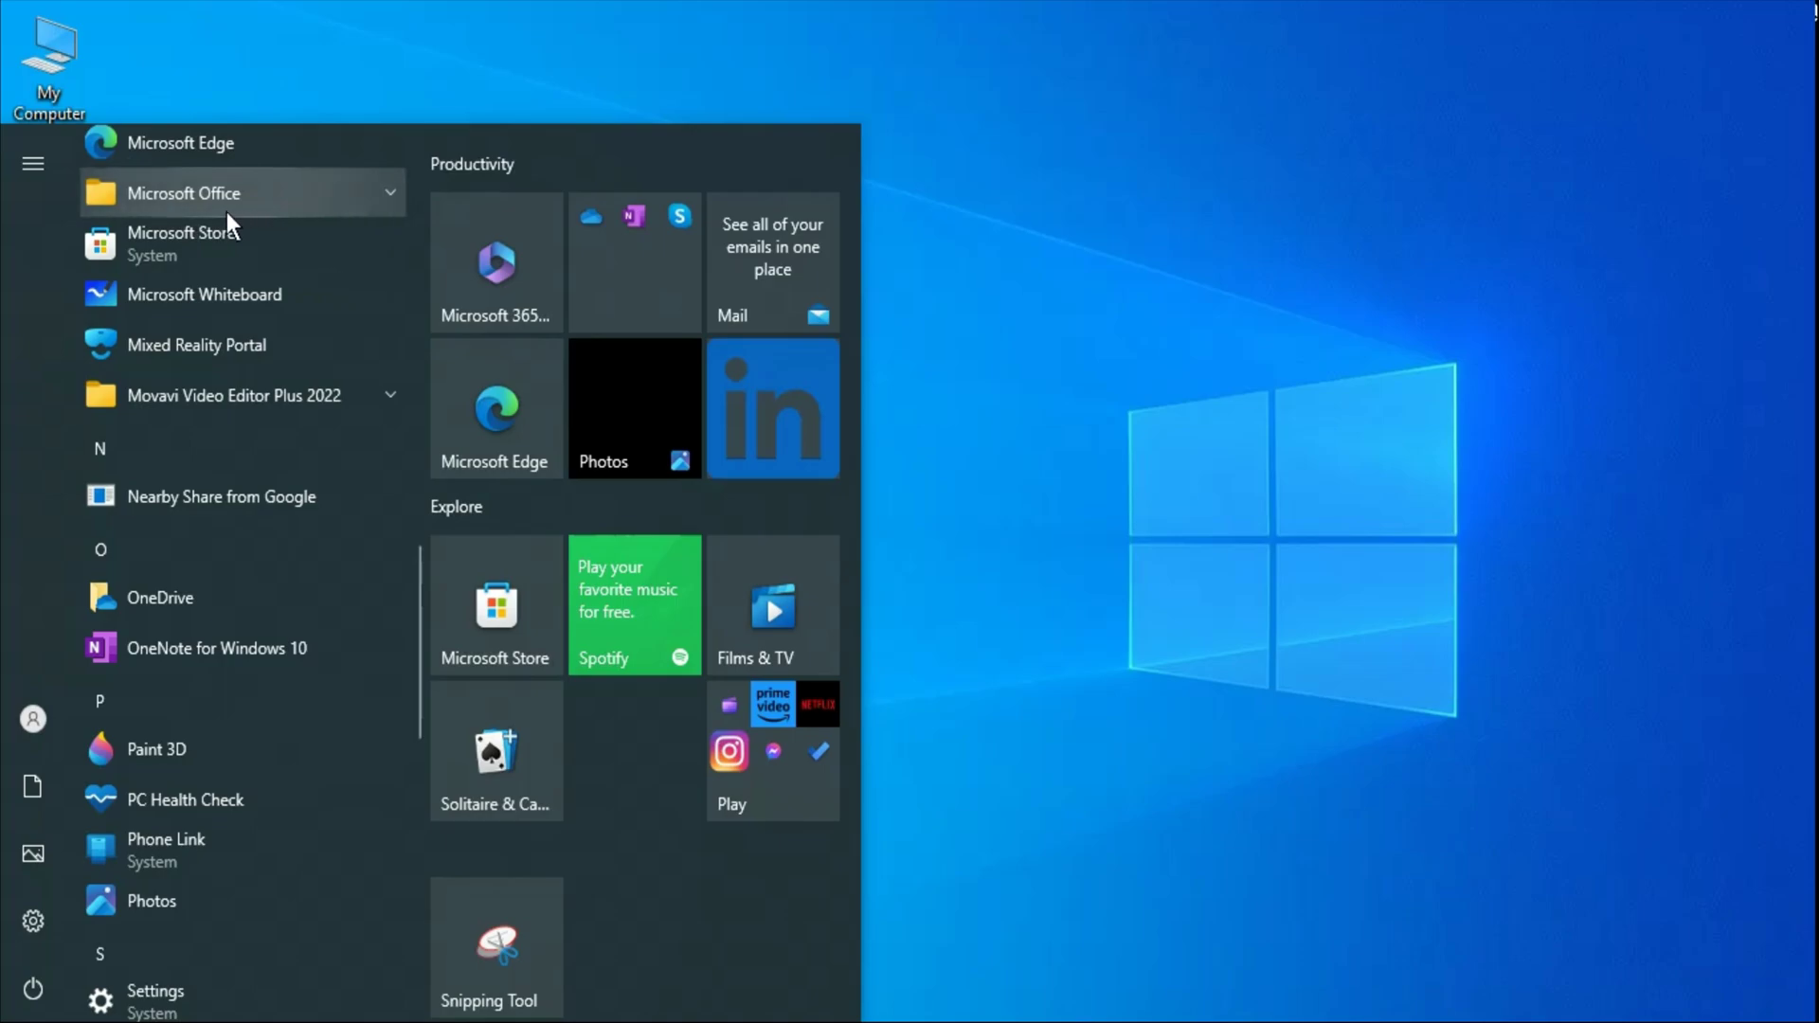
{"action": "left_click", "coordinate": [360, 191]}
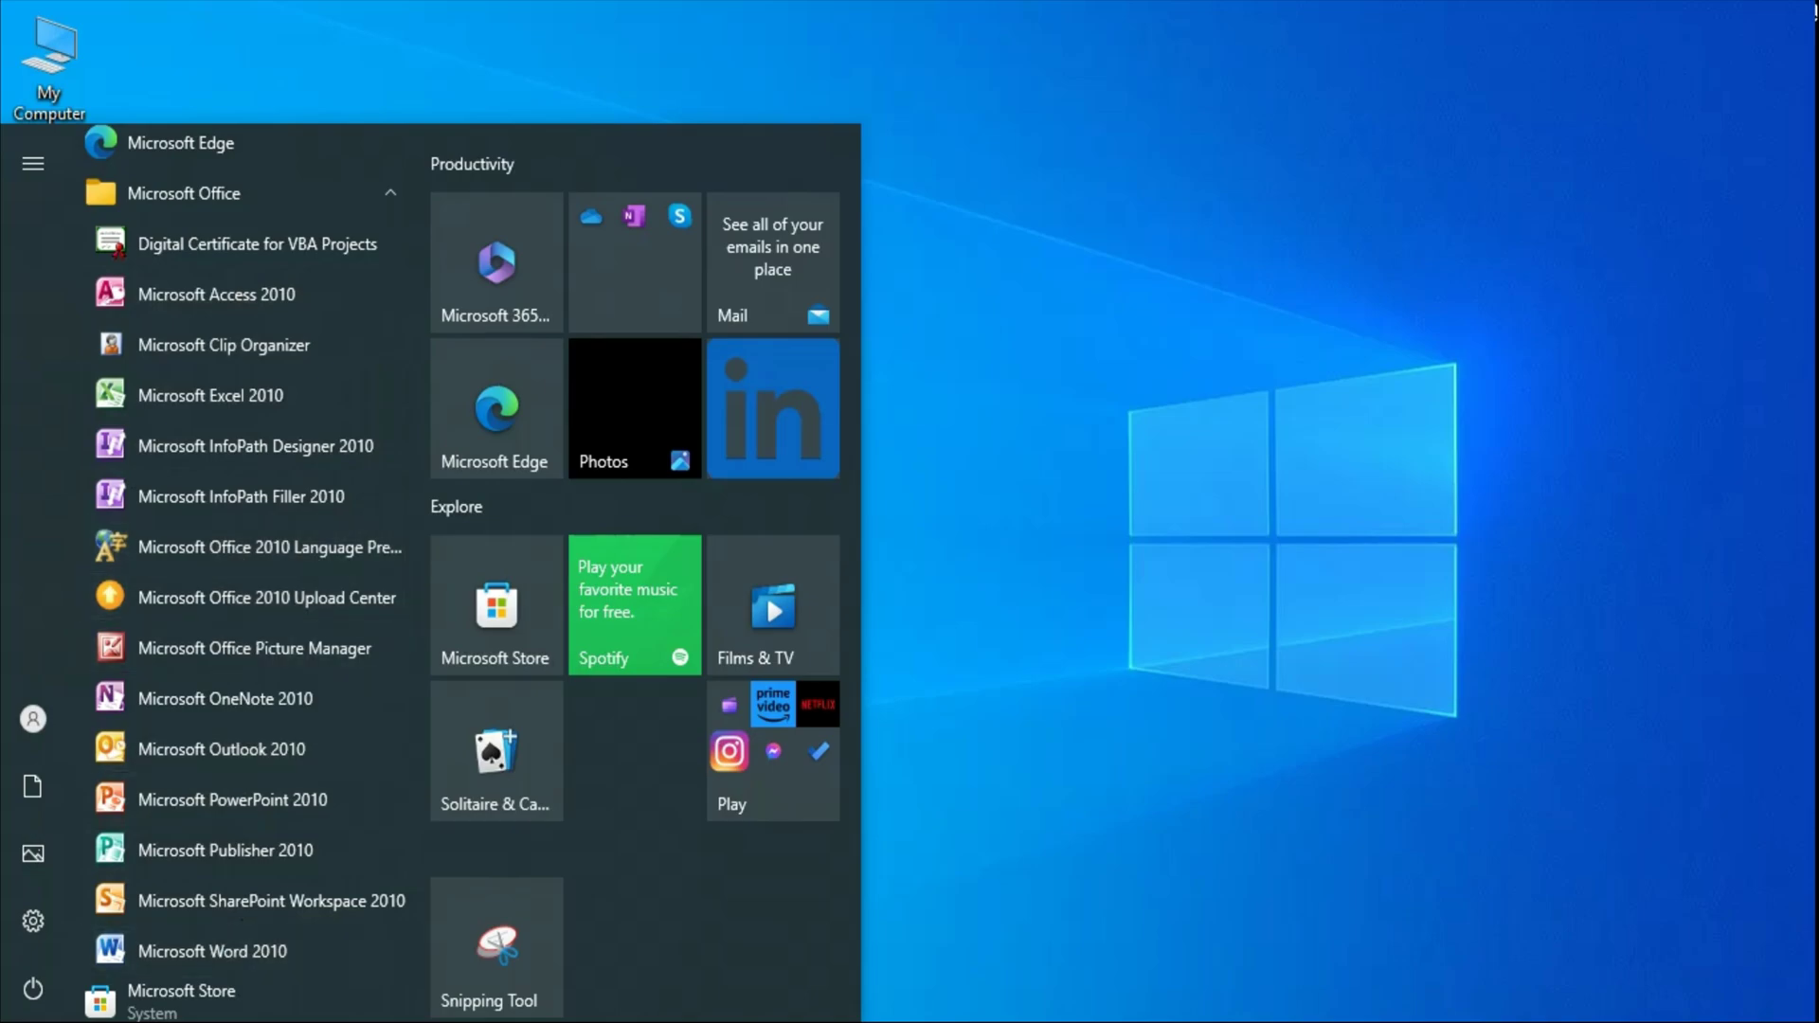
{"action": "left_click", "coordinate": [161, 949]}
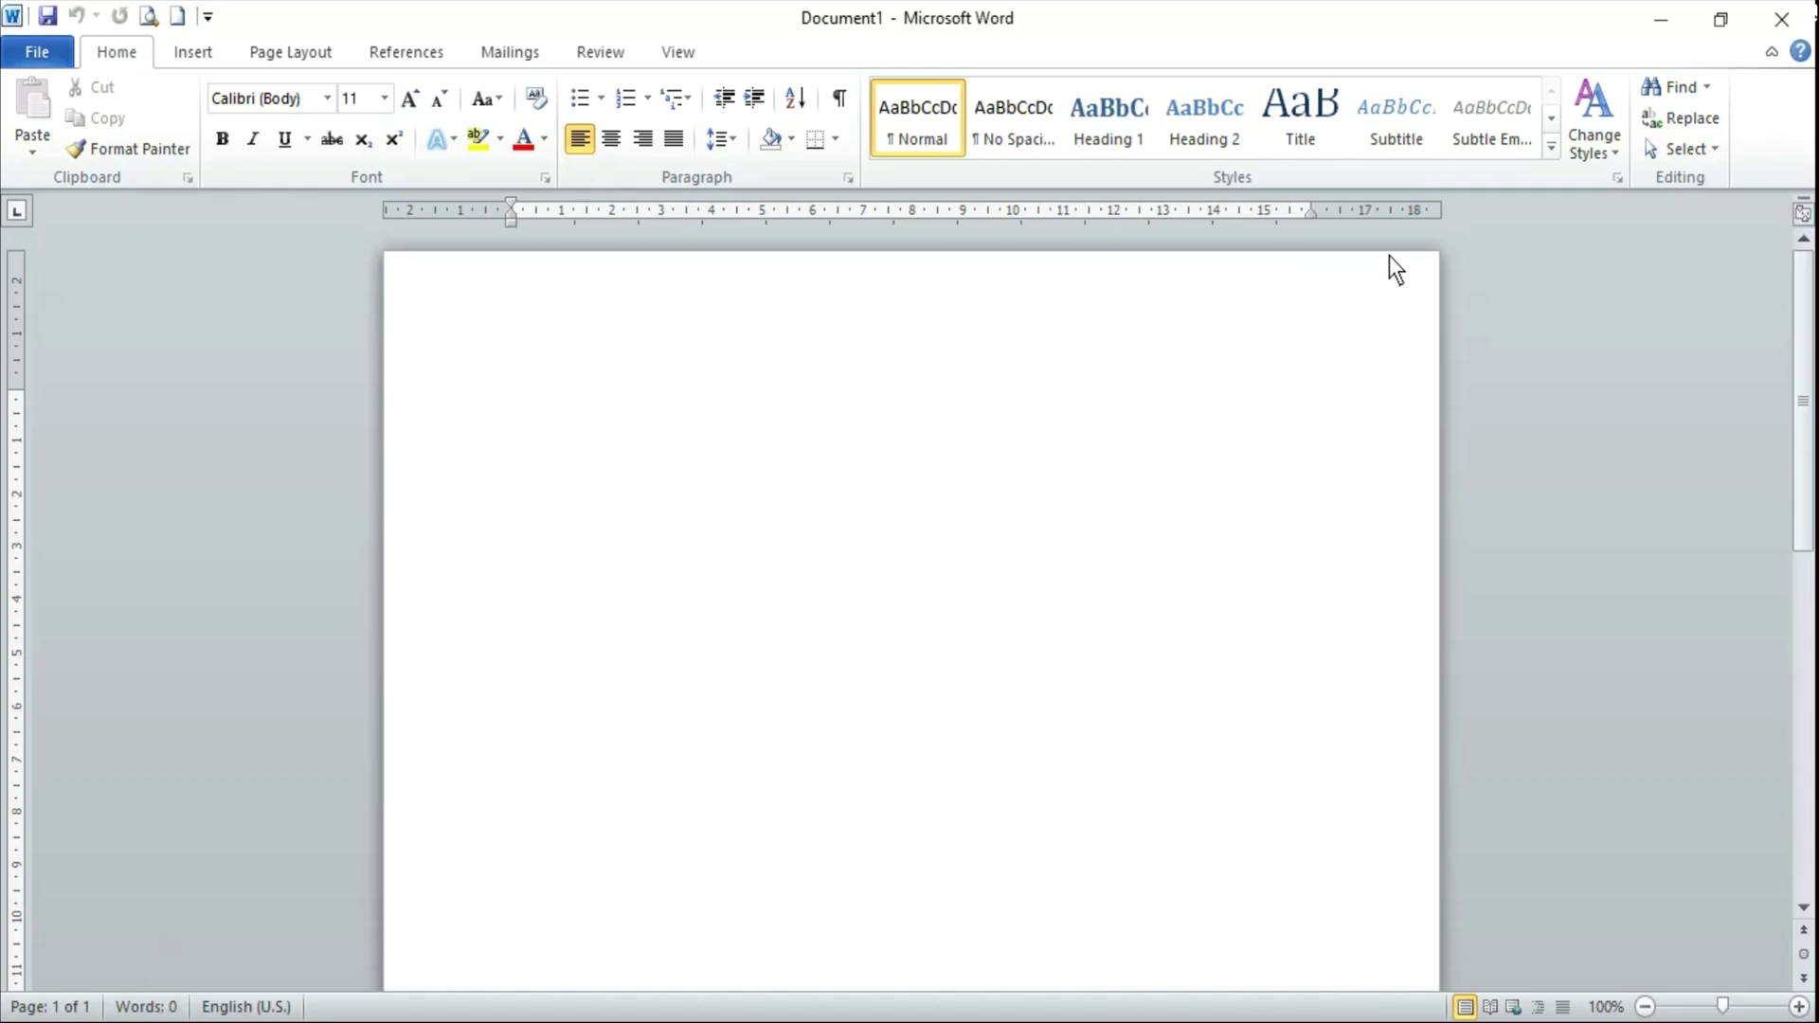
{"action": "left_click", "coordinate": [1793, 26]}
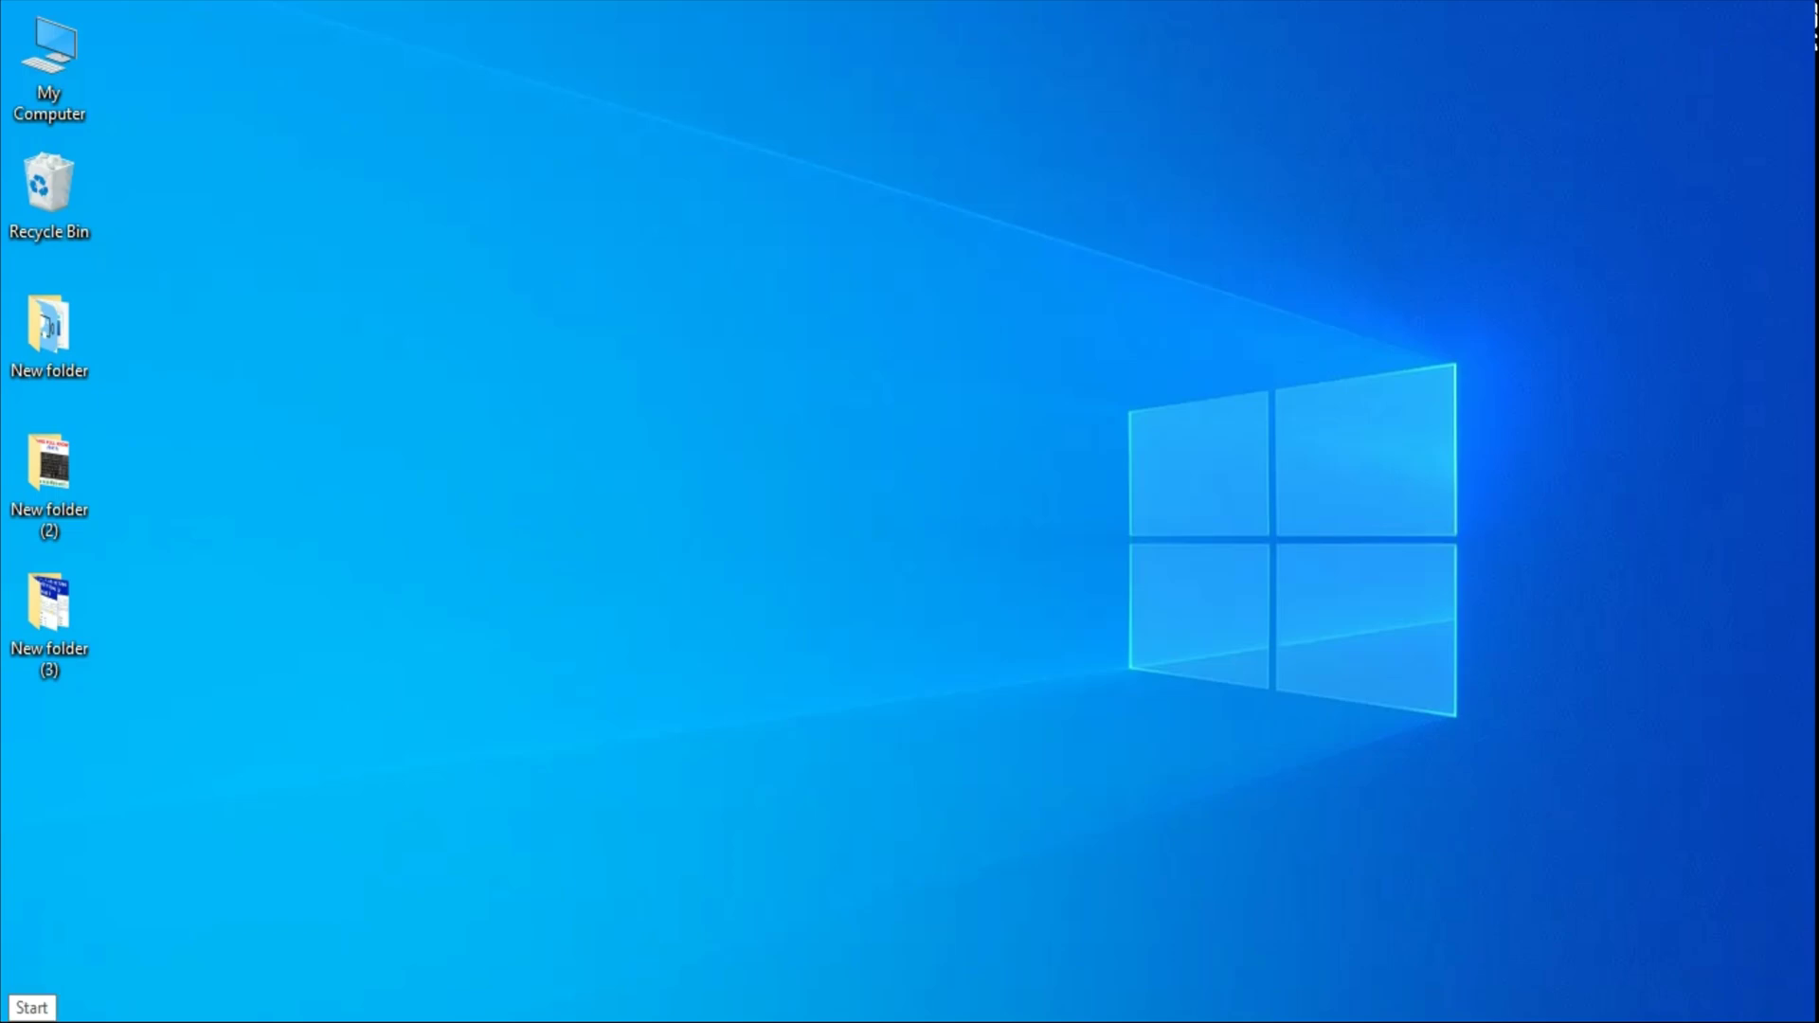
{"action": "left_click", "coordinate": [21, 1009]}
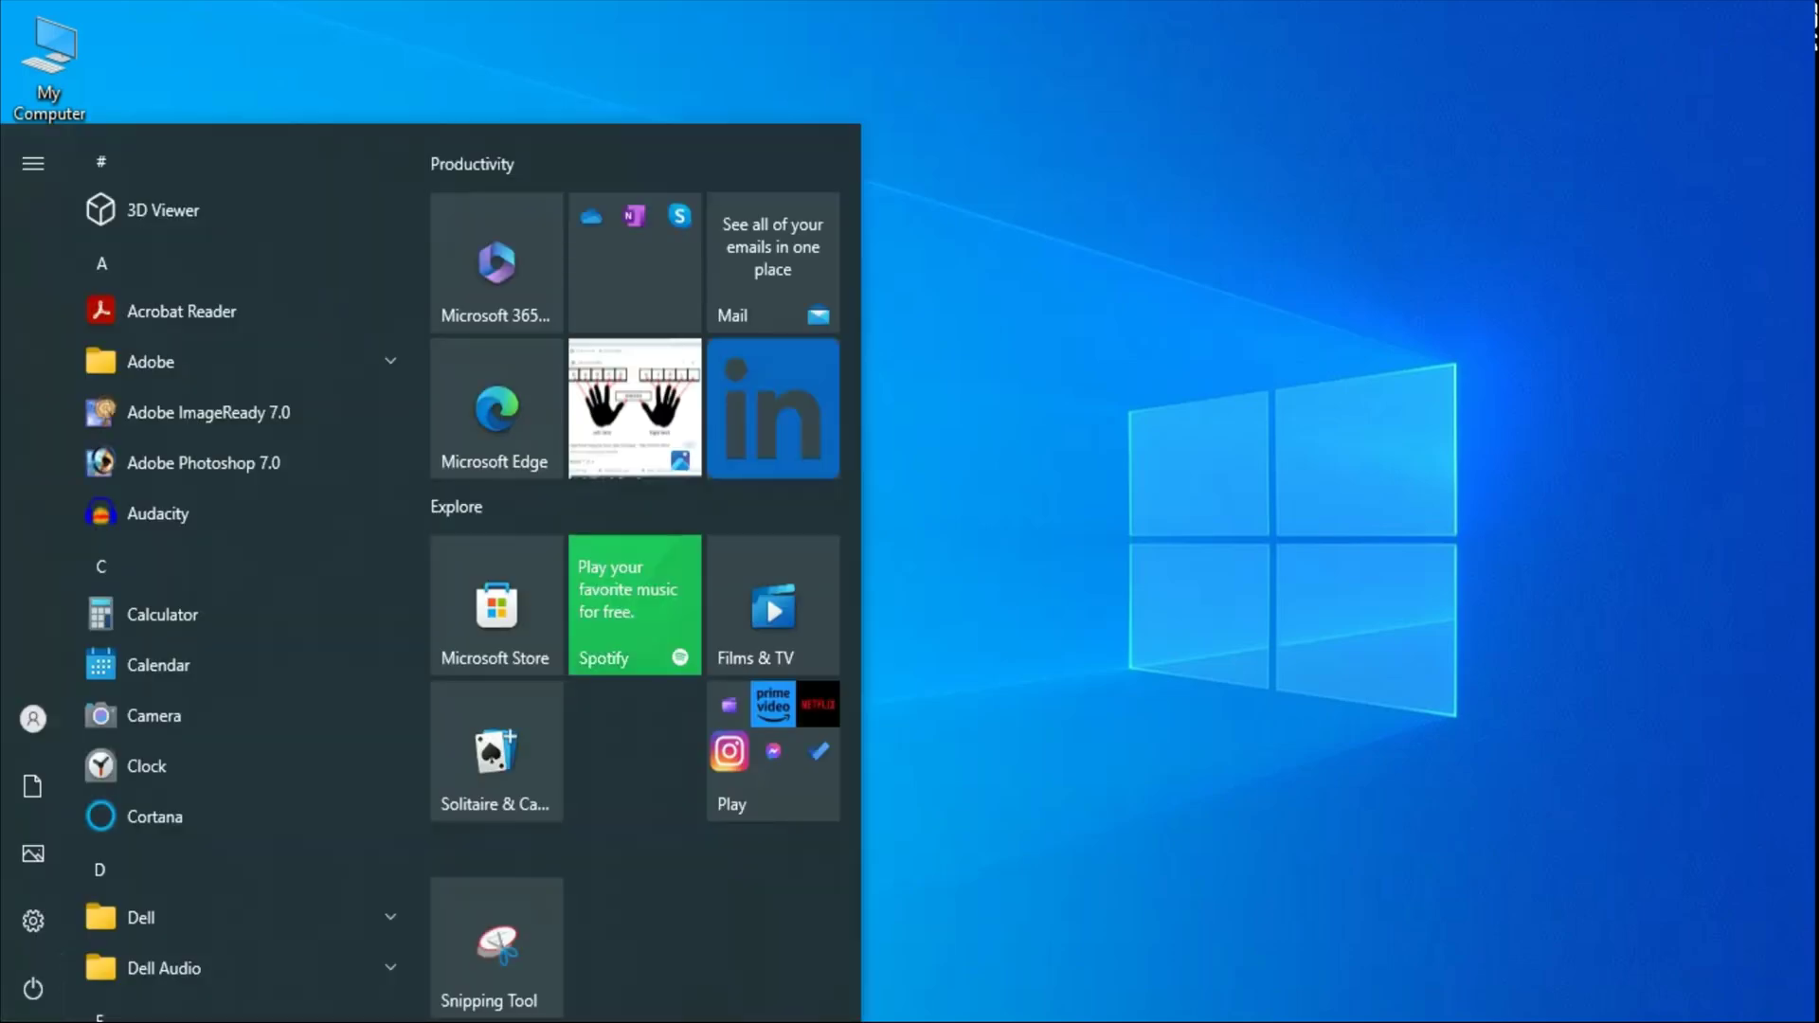
{"action": "type", "text": "word"}
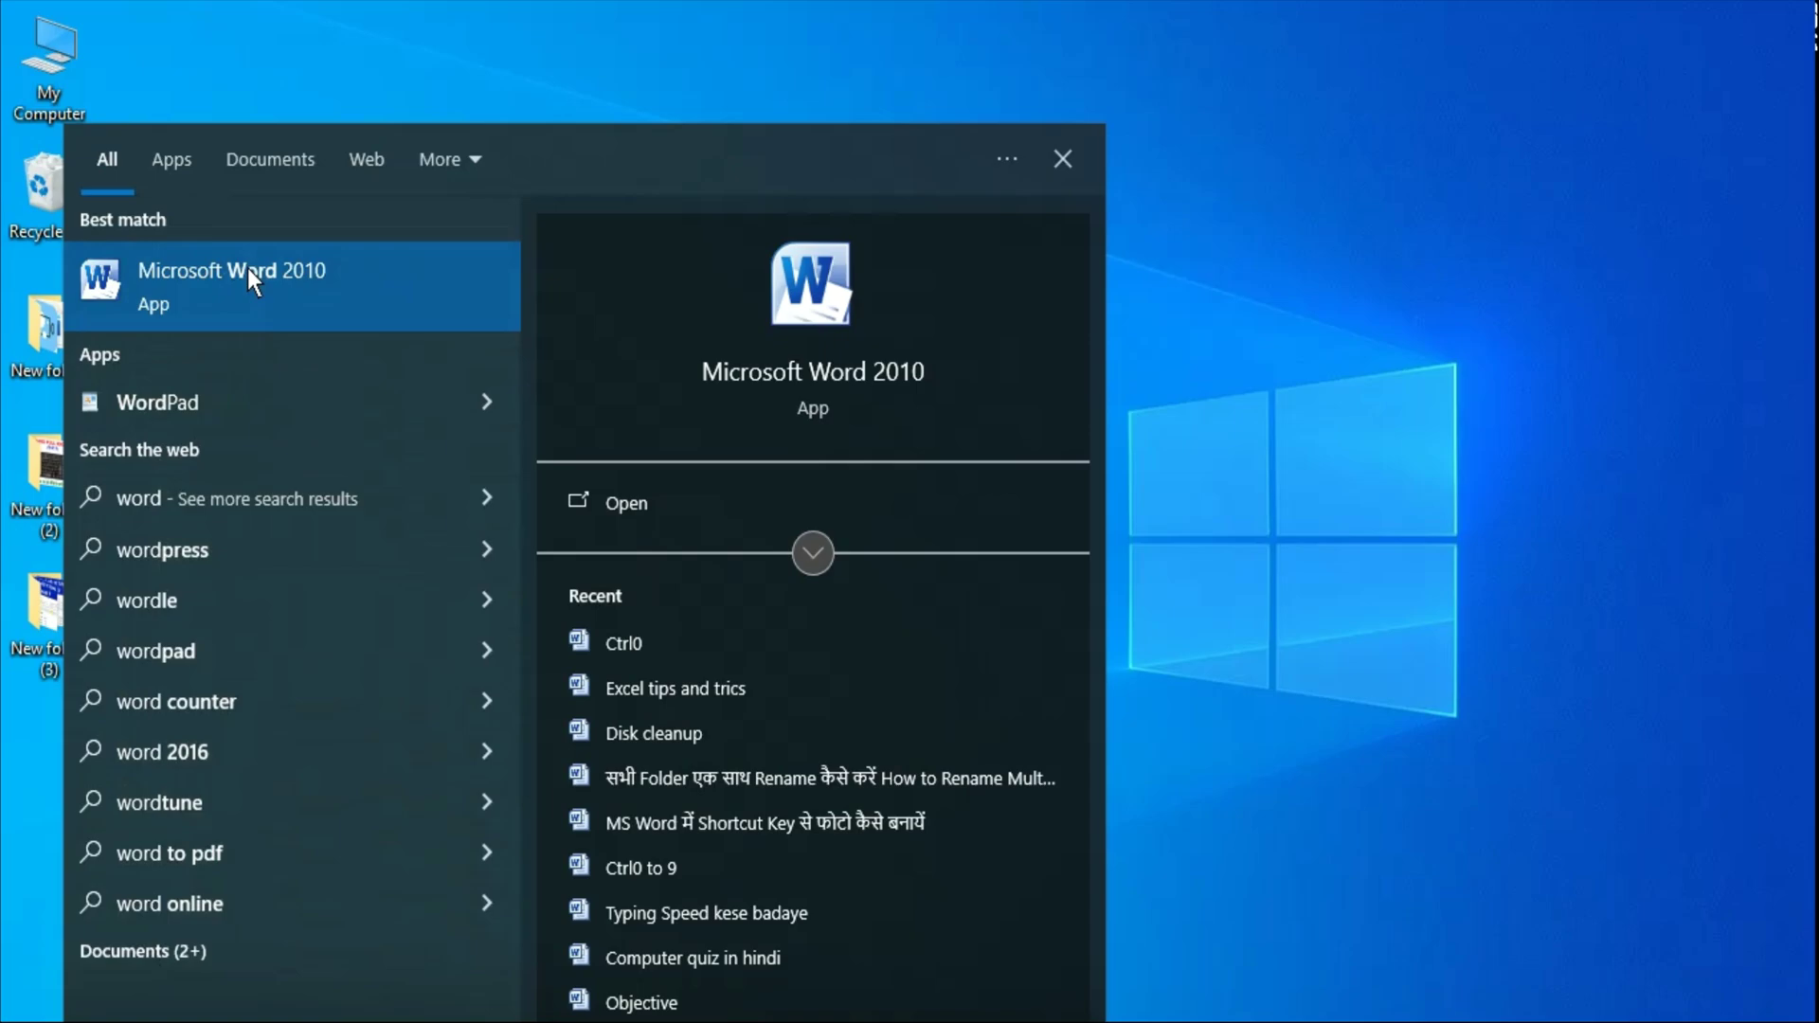
{"action": "left_click", "coordinate": [1301, 196]}
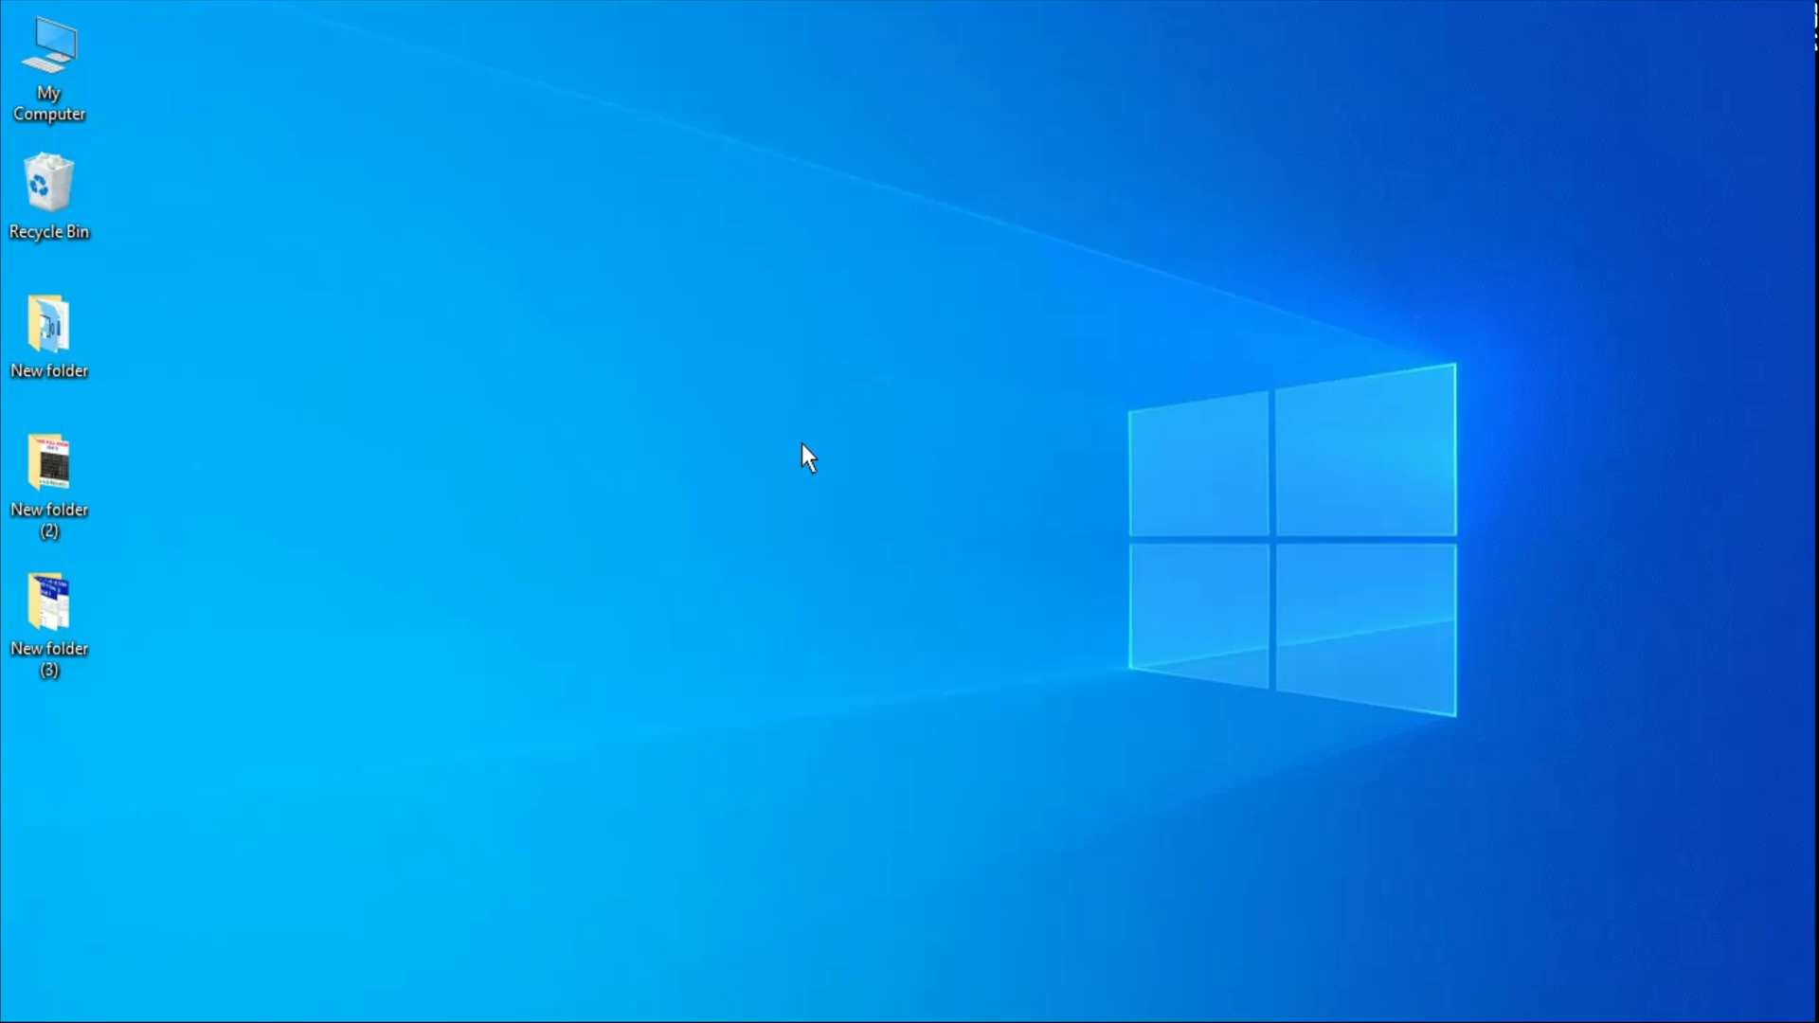
Run the winword command from the Run dialog to open Word with a blank Document1.
{"action": "key", "text": "super+r"}
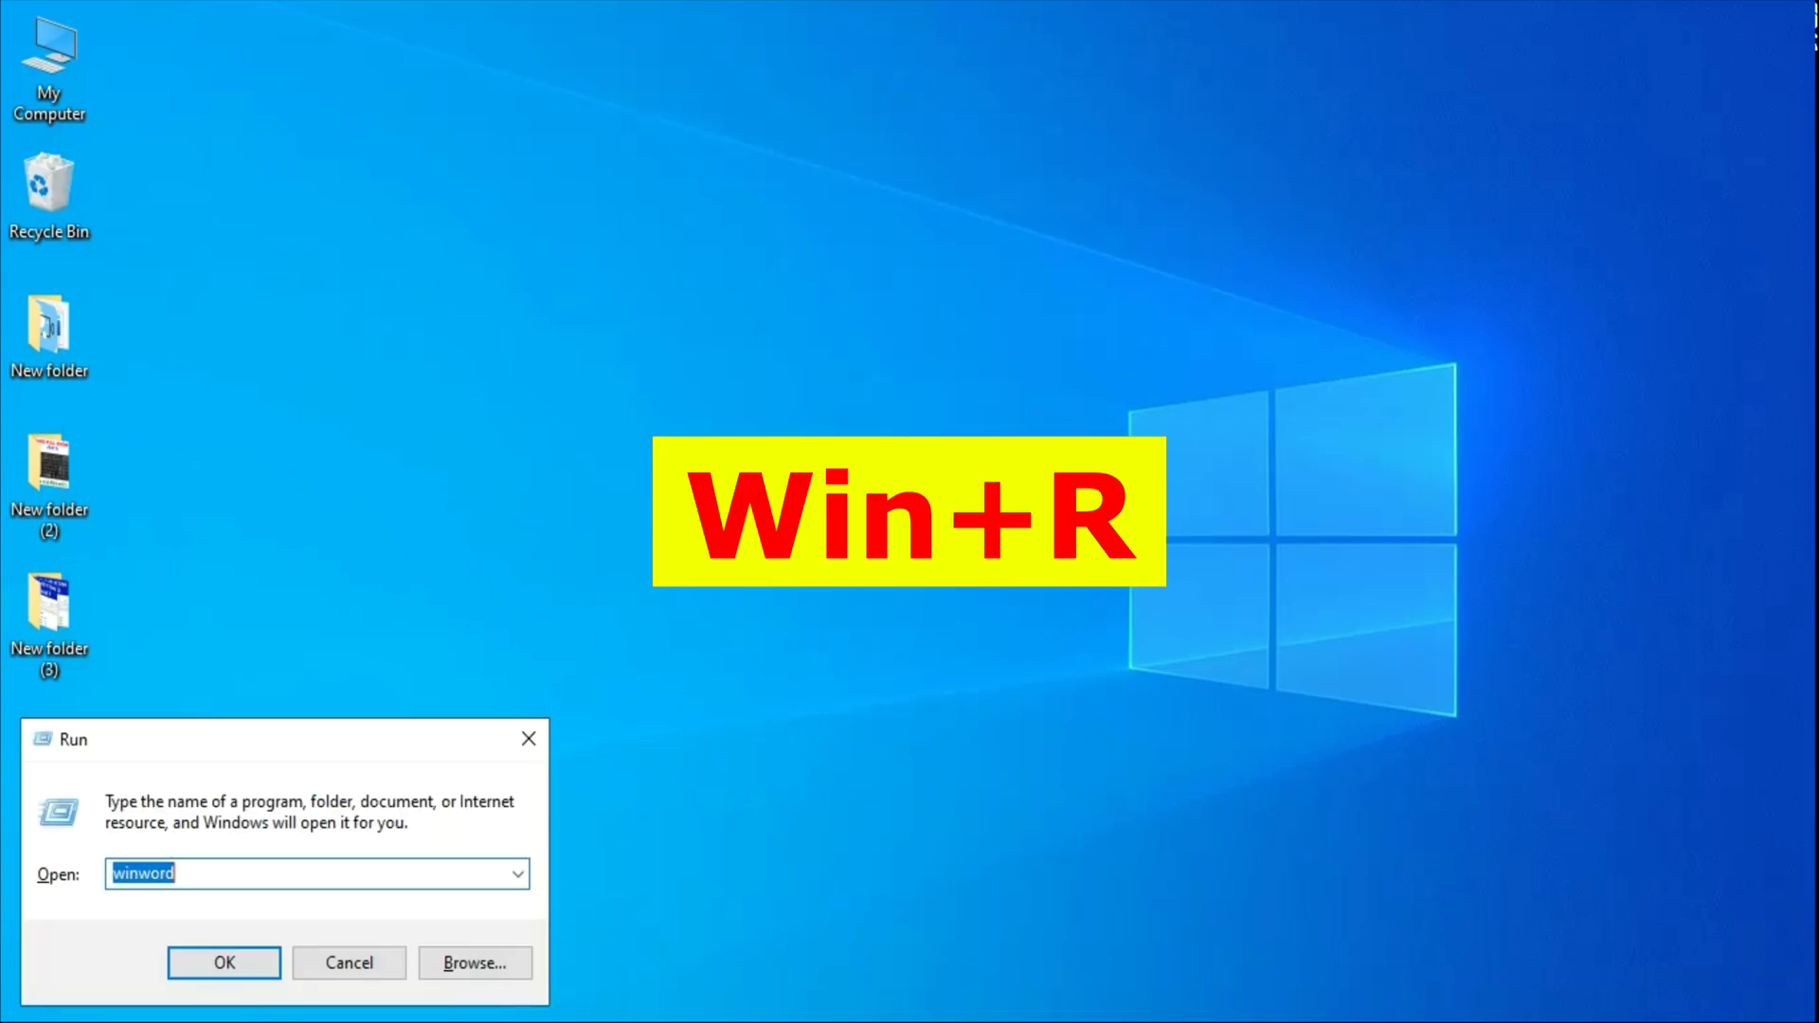
{"action": "key", "text": "BackSpace"}
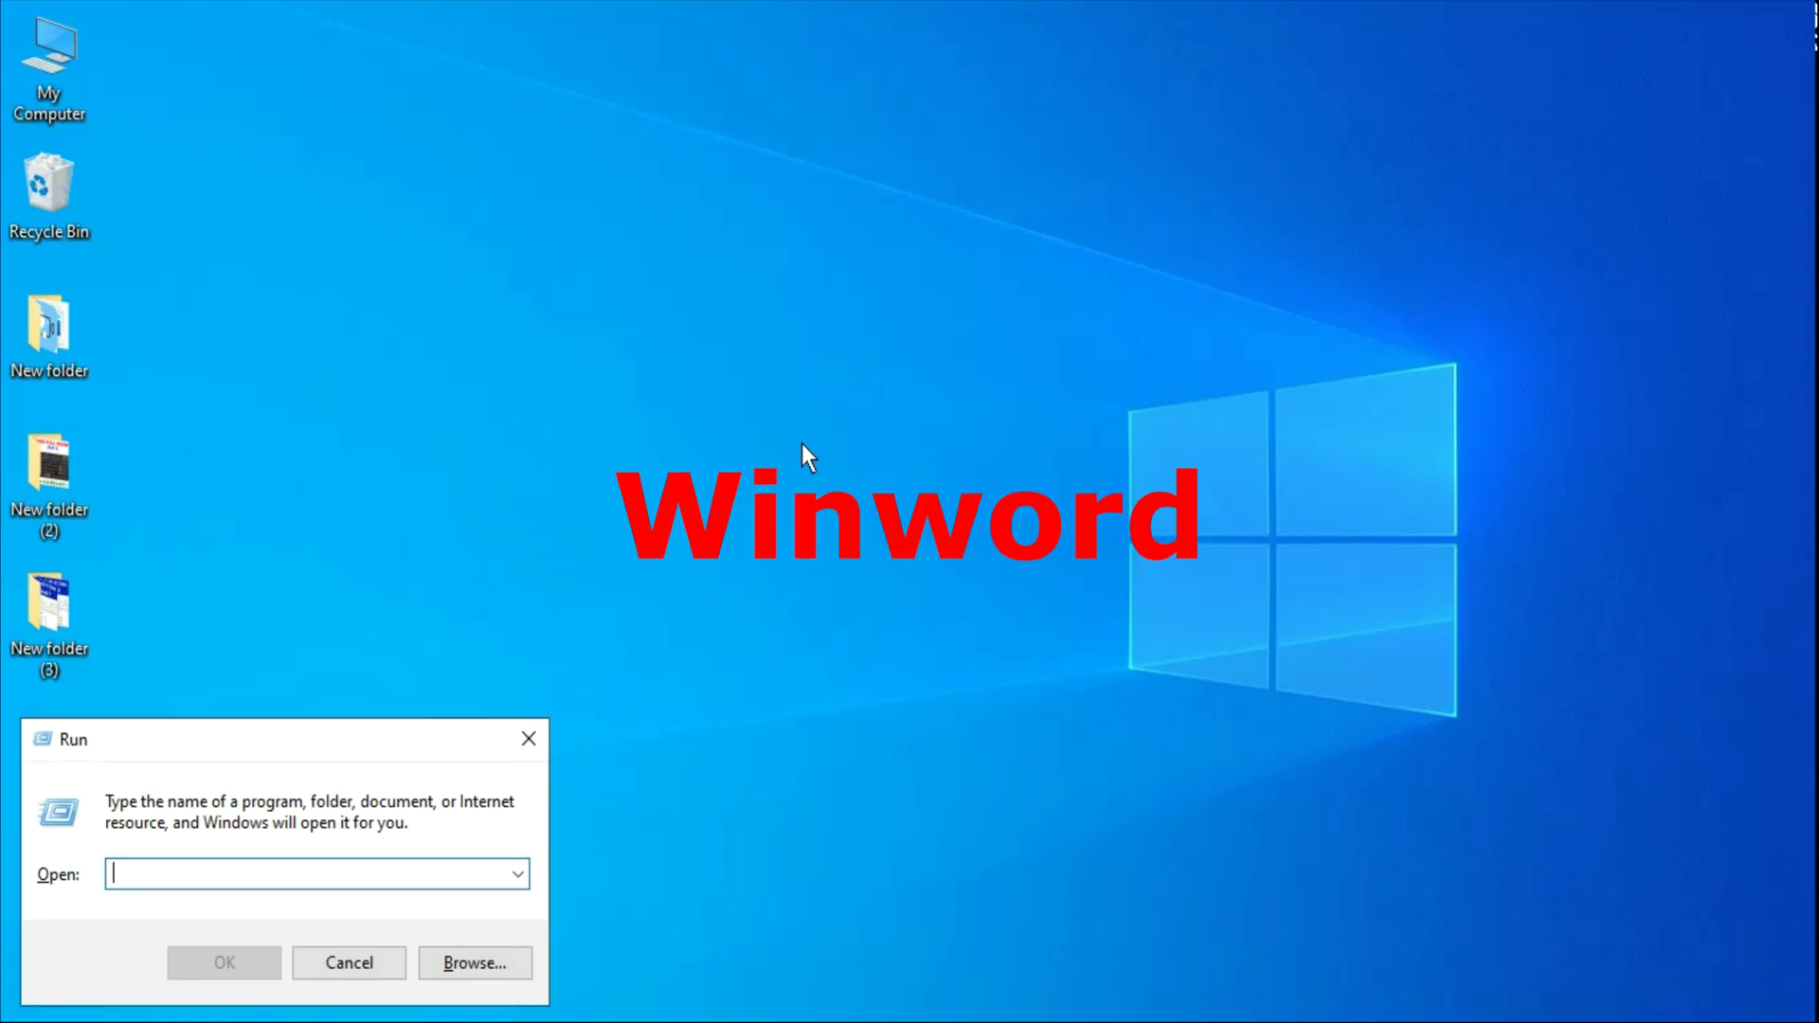
{"action": "type", "text": "w"}
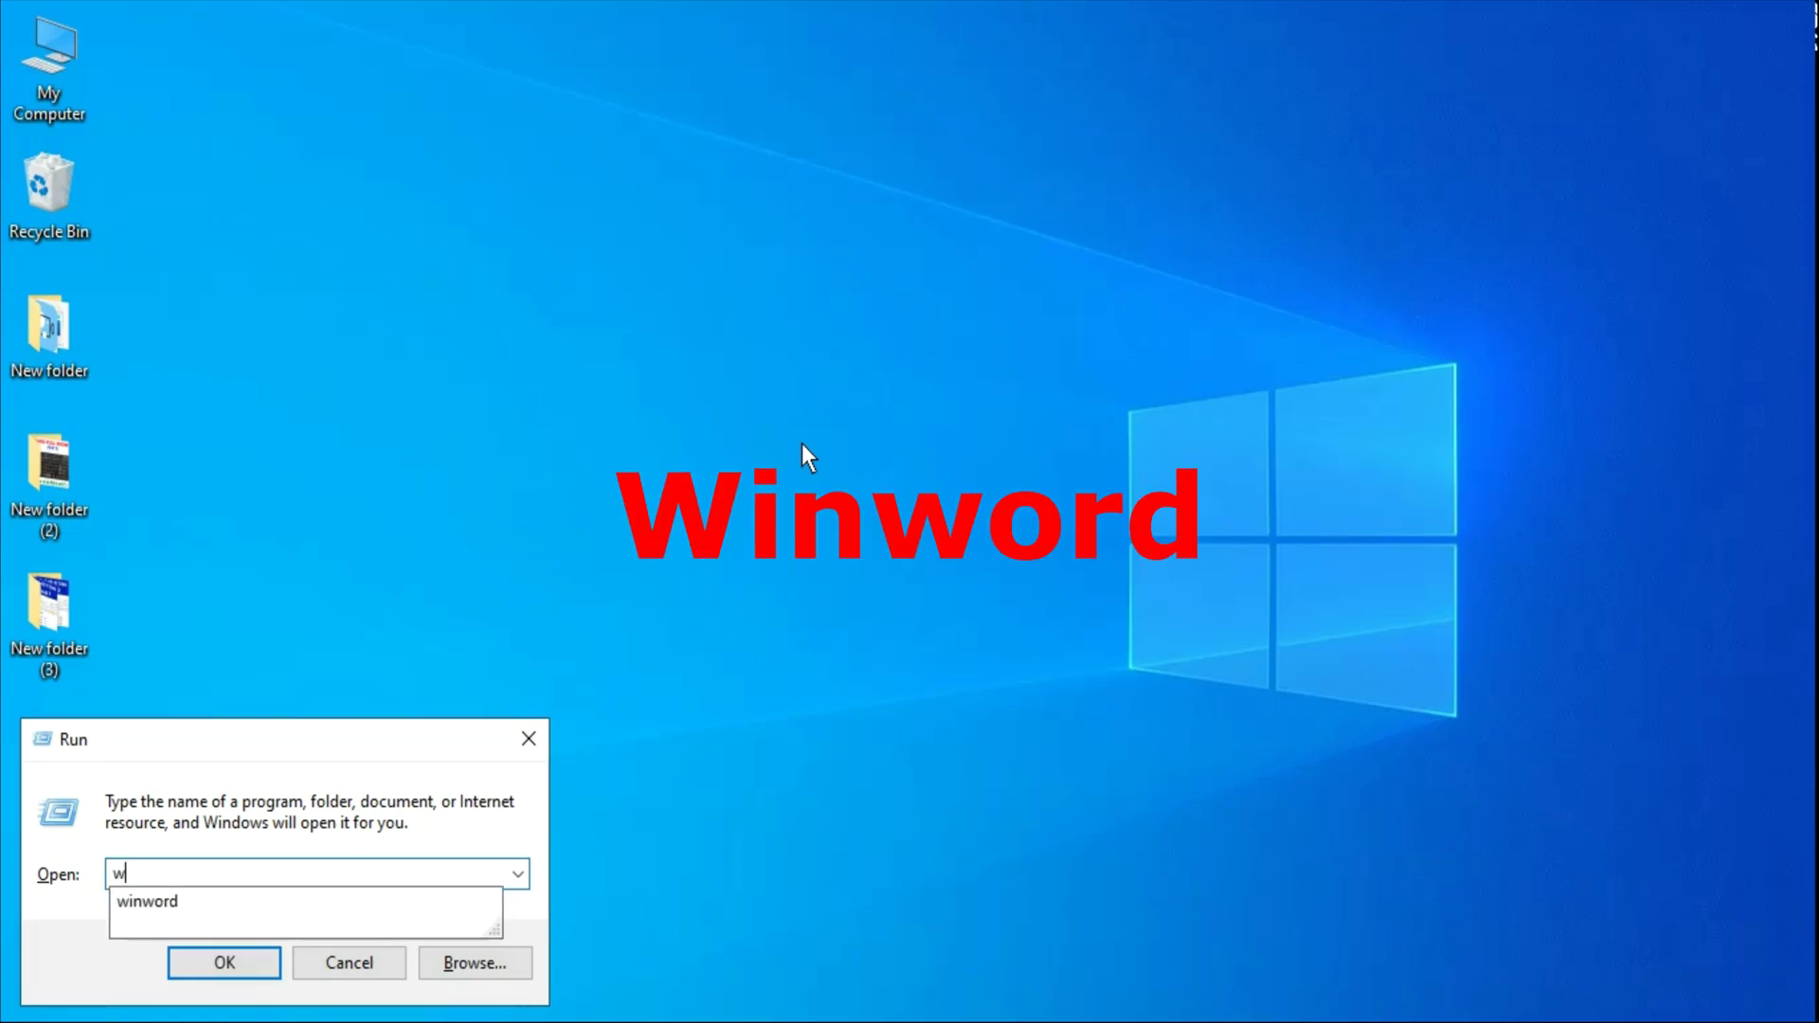
{"action": "type", "text": "inword"}
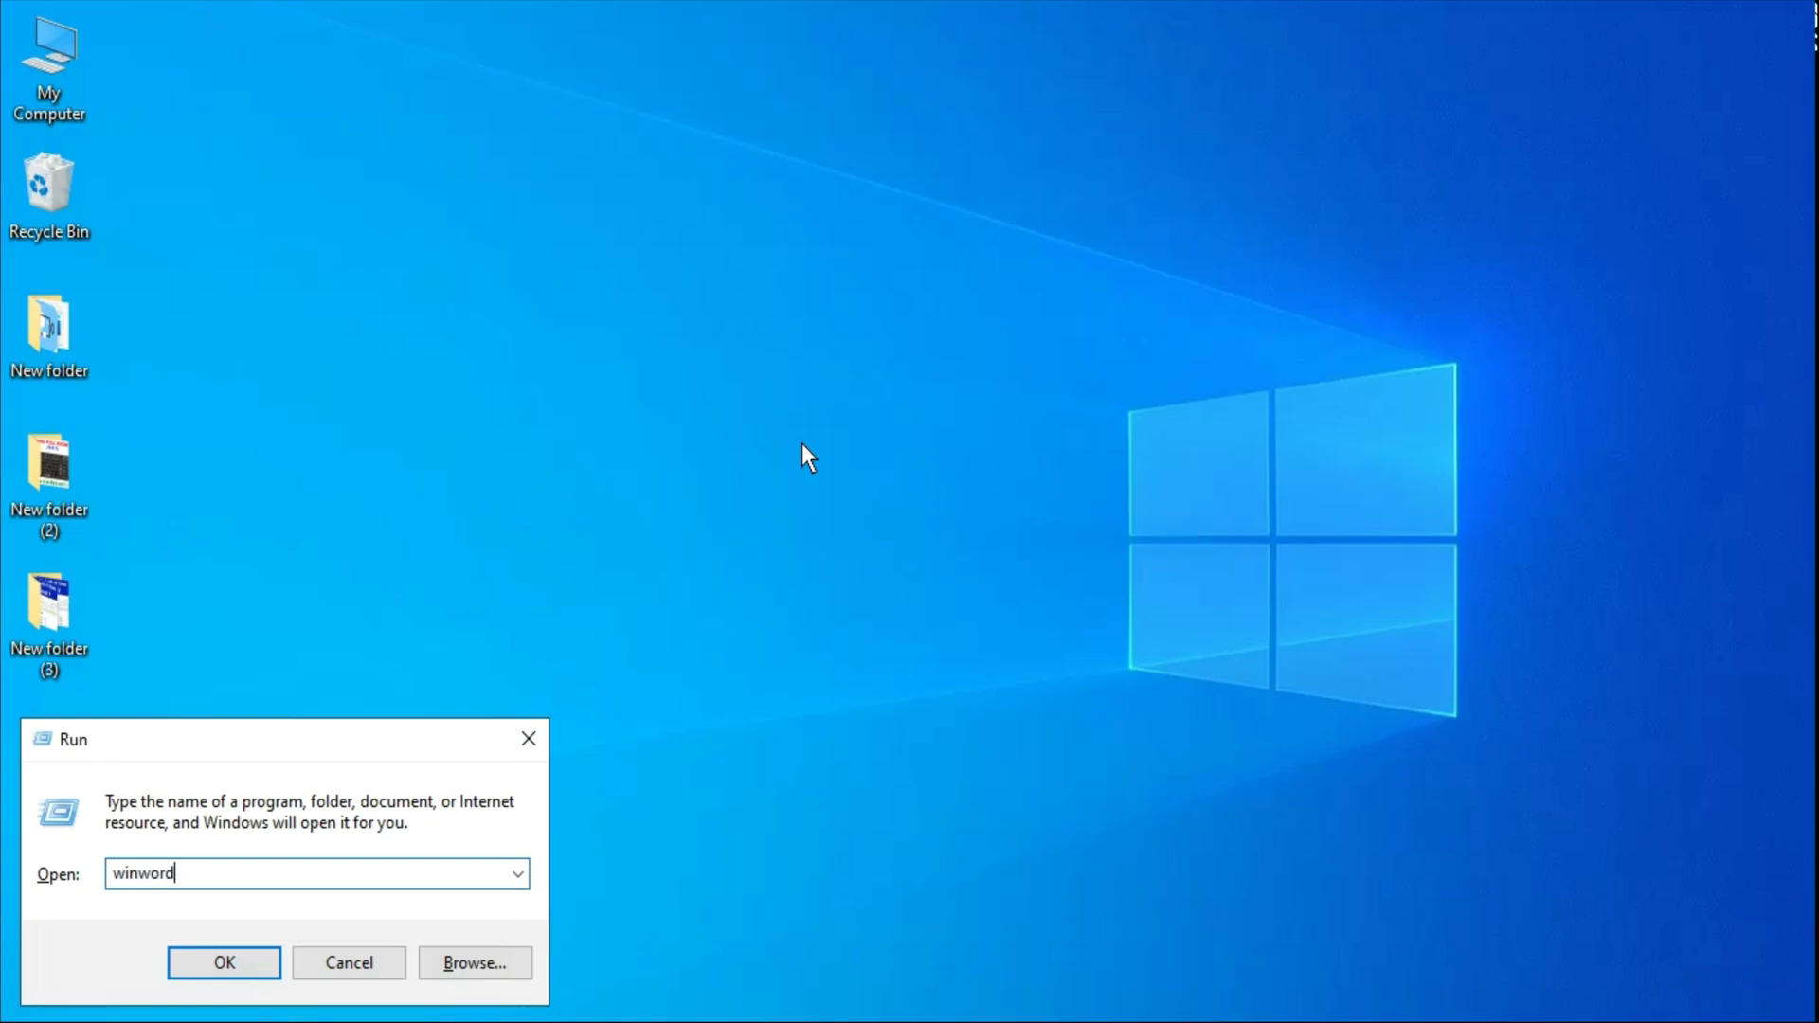
{"action": "left_click", "coordinate": [236, 964]}
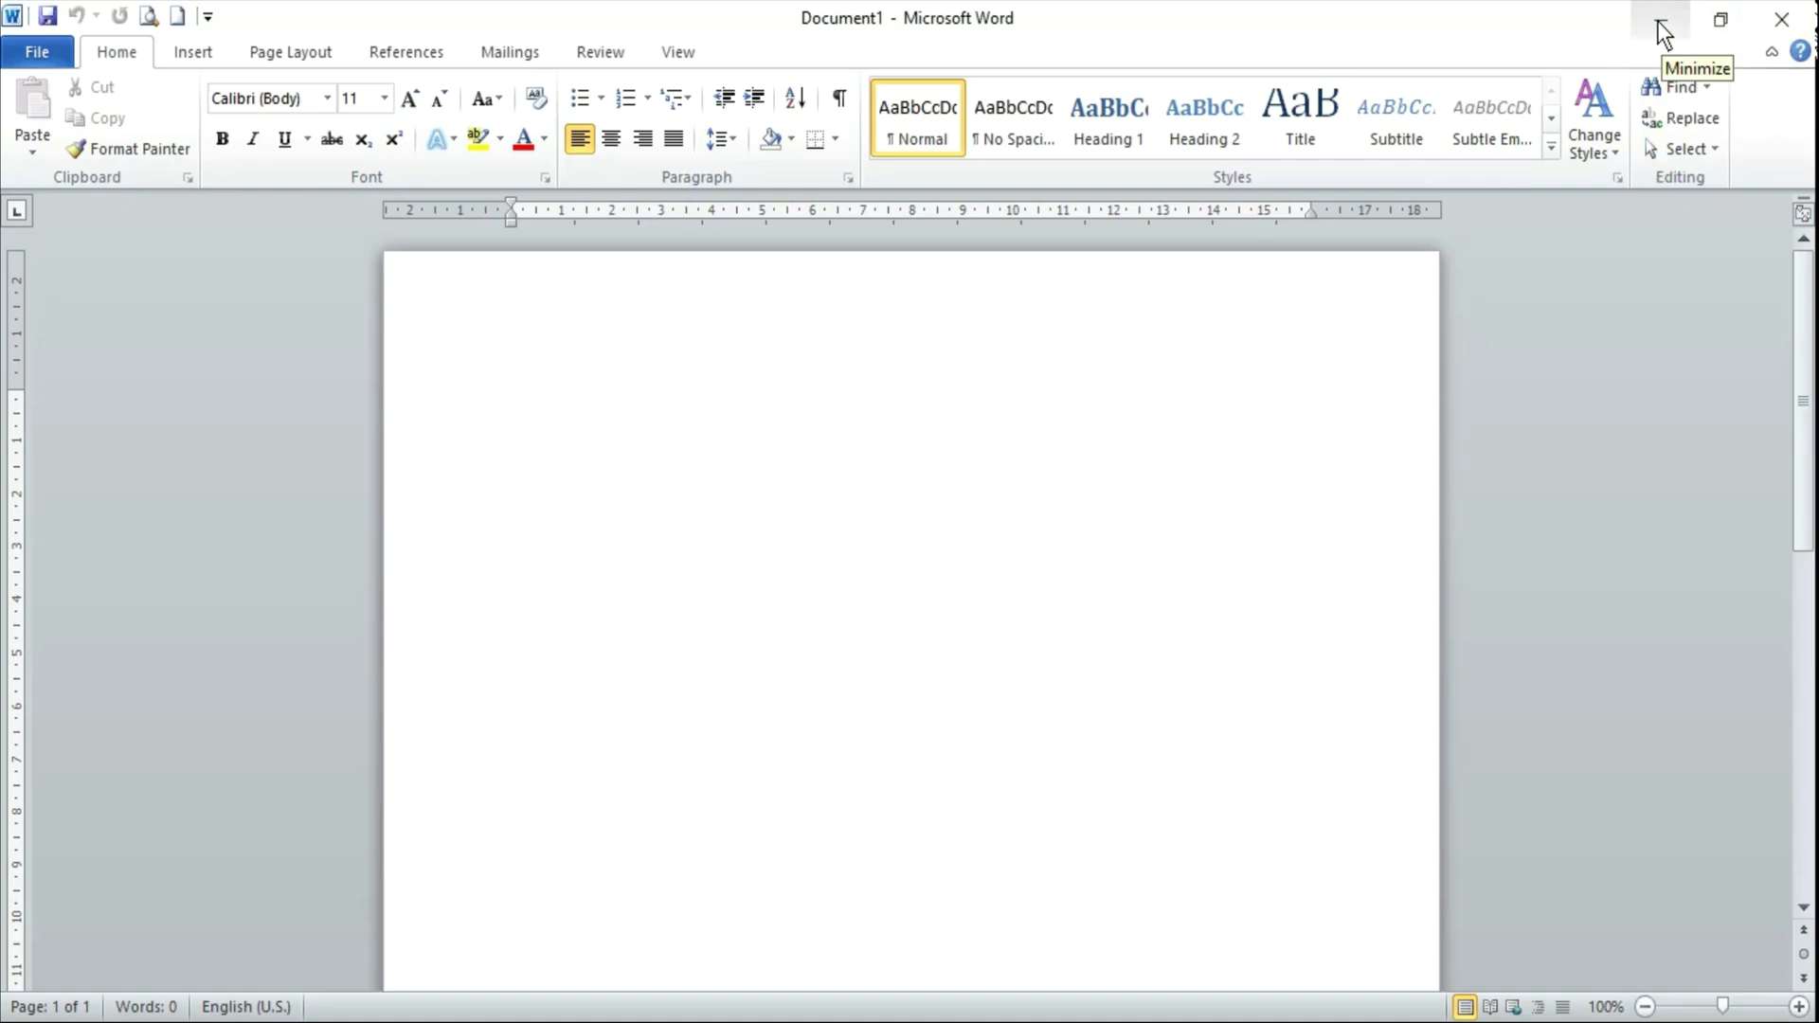
{"action": "left_click", "coordinate": [1663, 34]}
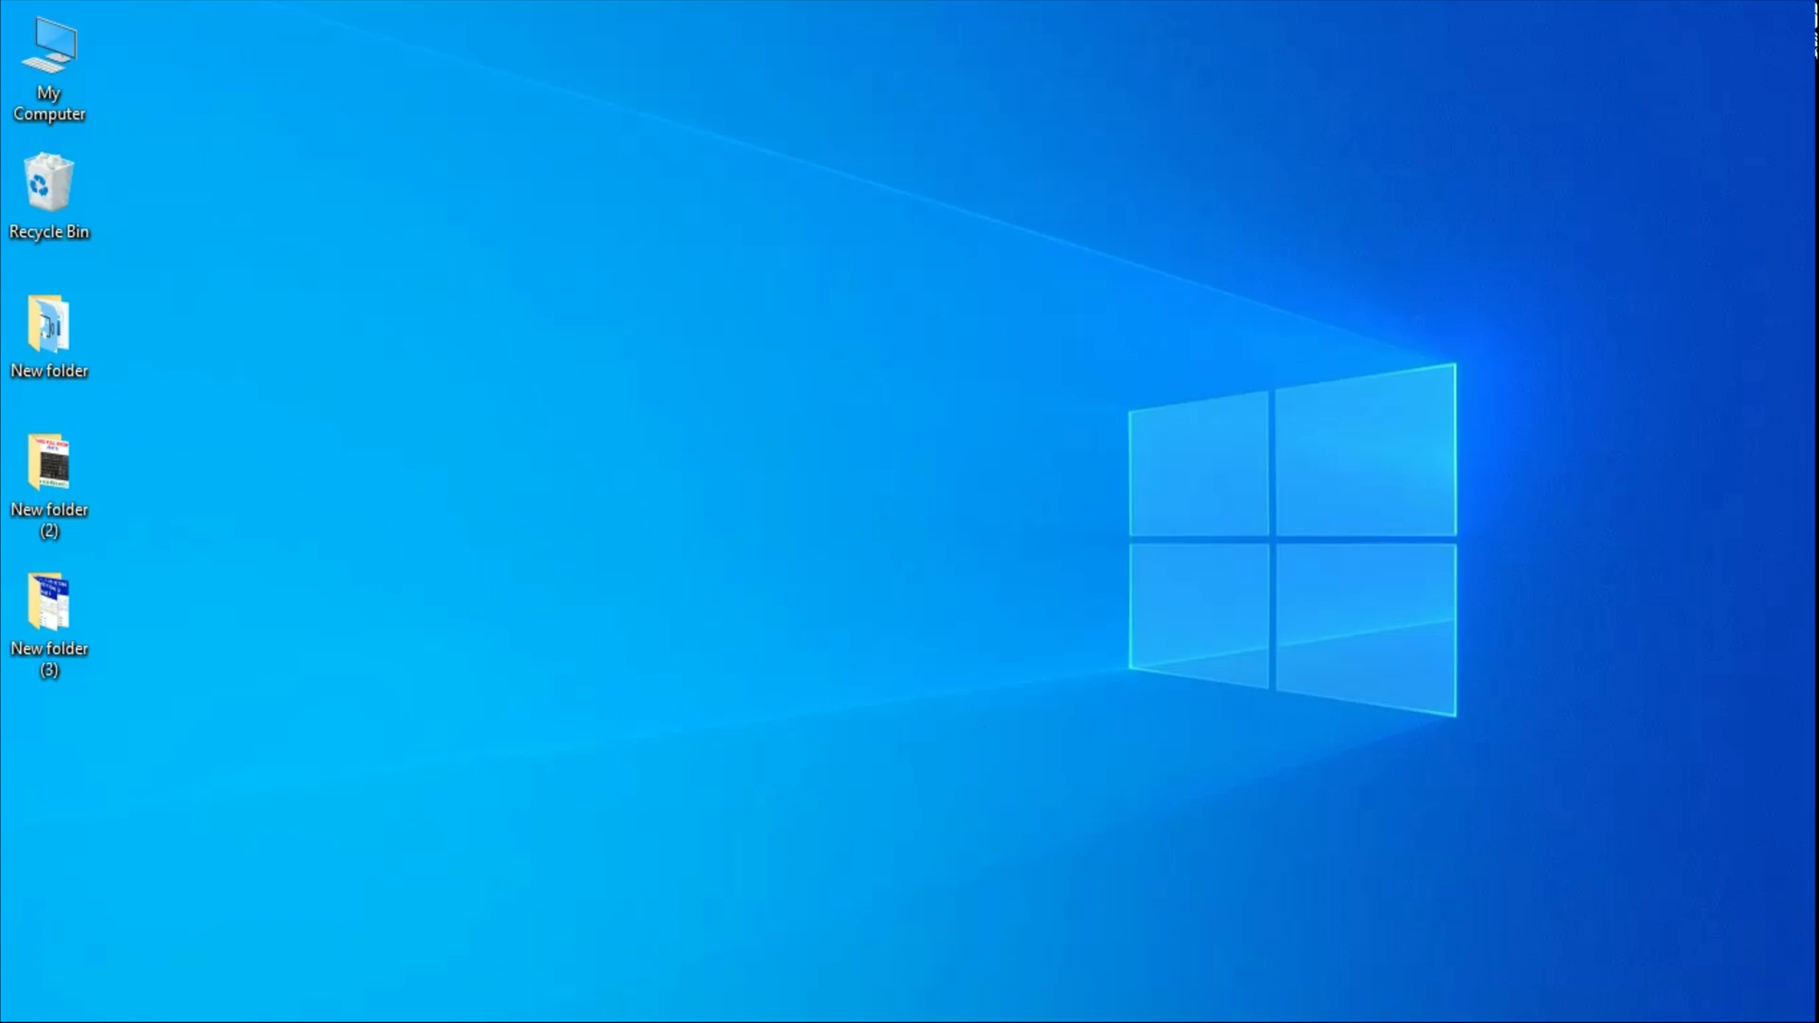
{"action": "left_click", "coordinate": [1010, 1013]}
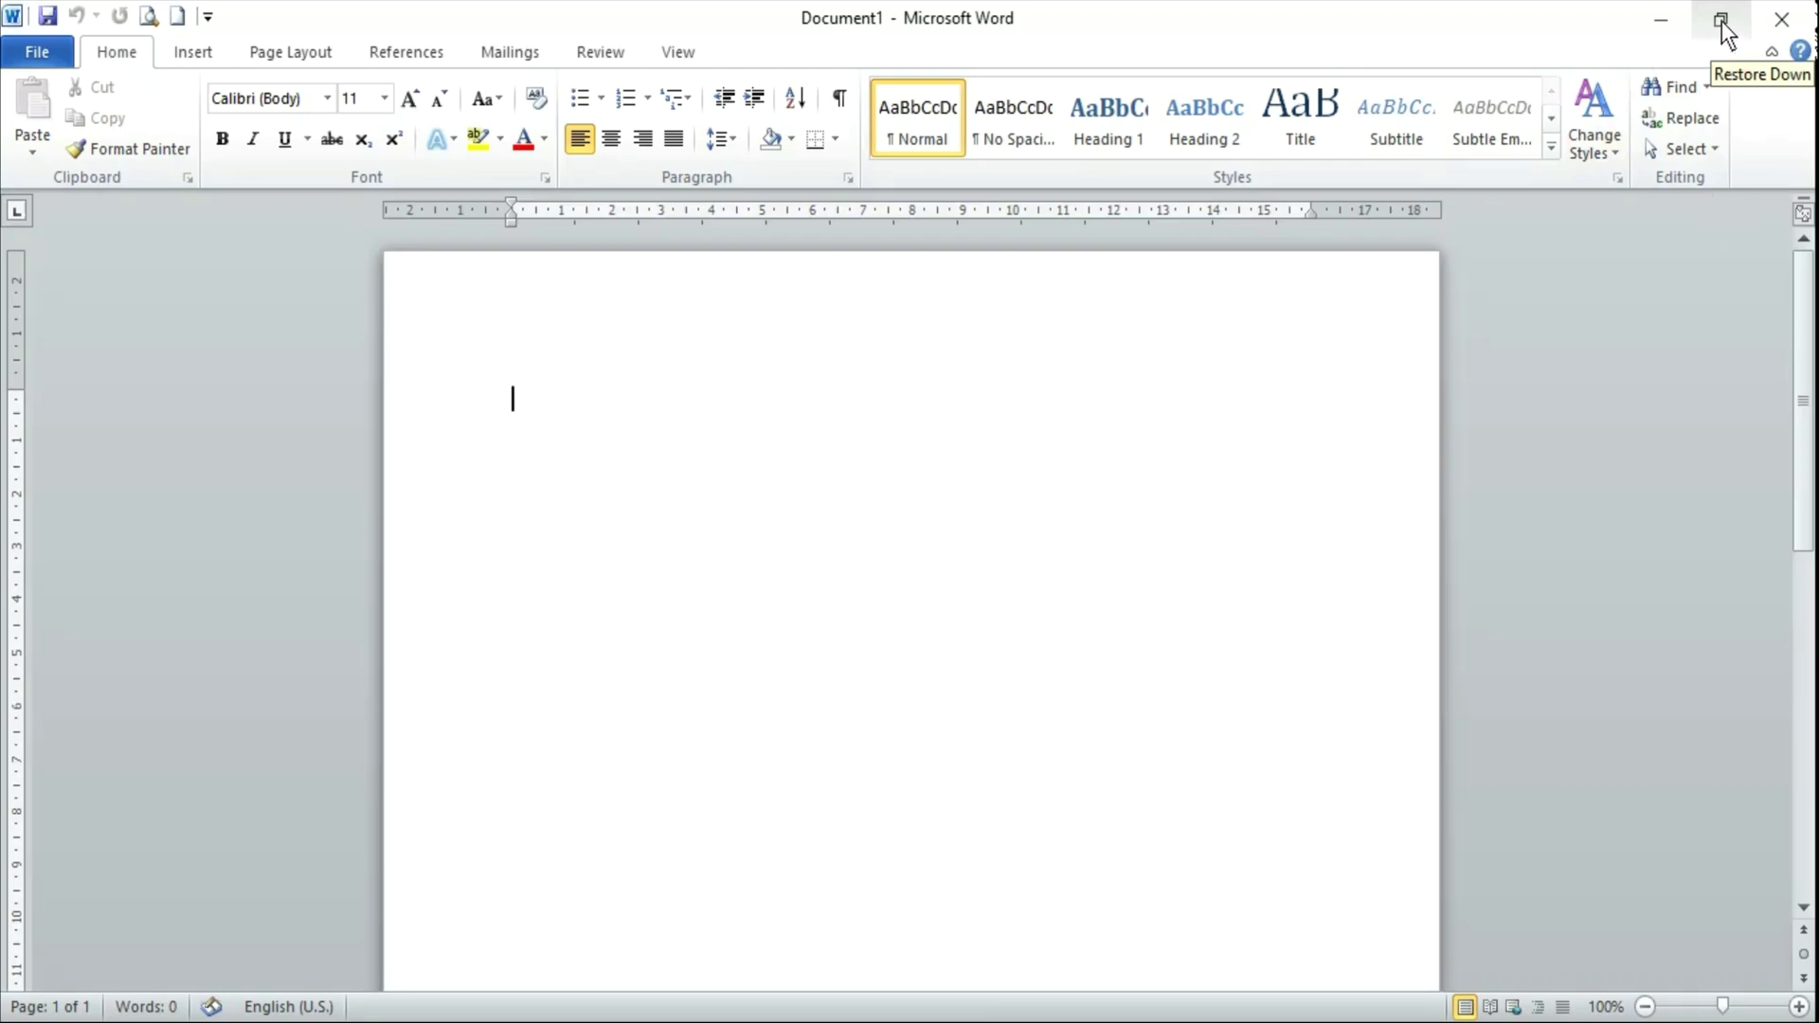
{"action": "left_click", "coordinate": [1720, 21]}
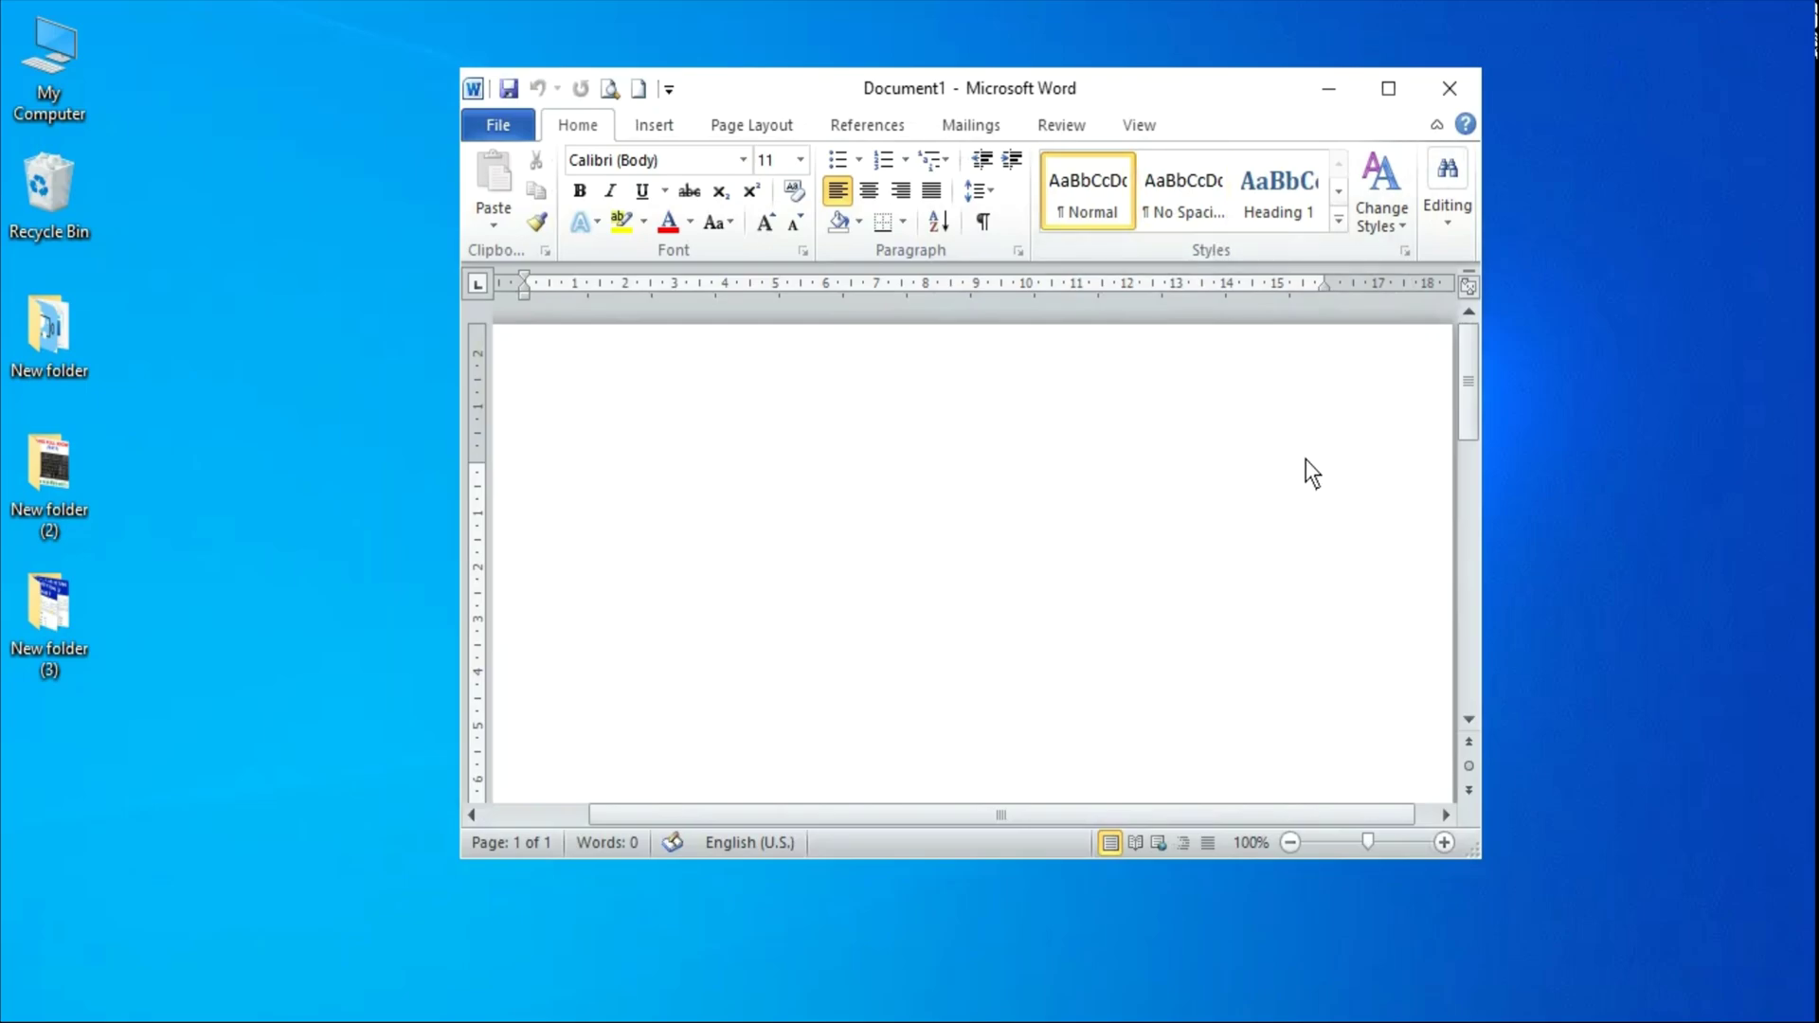
{"action": "left_click_drag", "start_coordinate": [1486, 504], "coordinate": [1112, 485]}
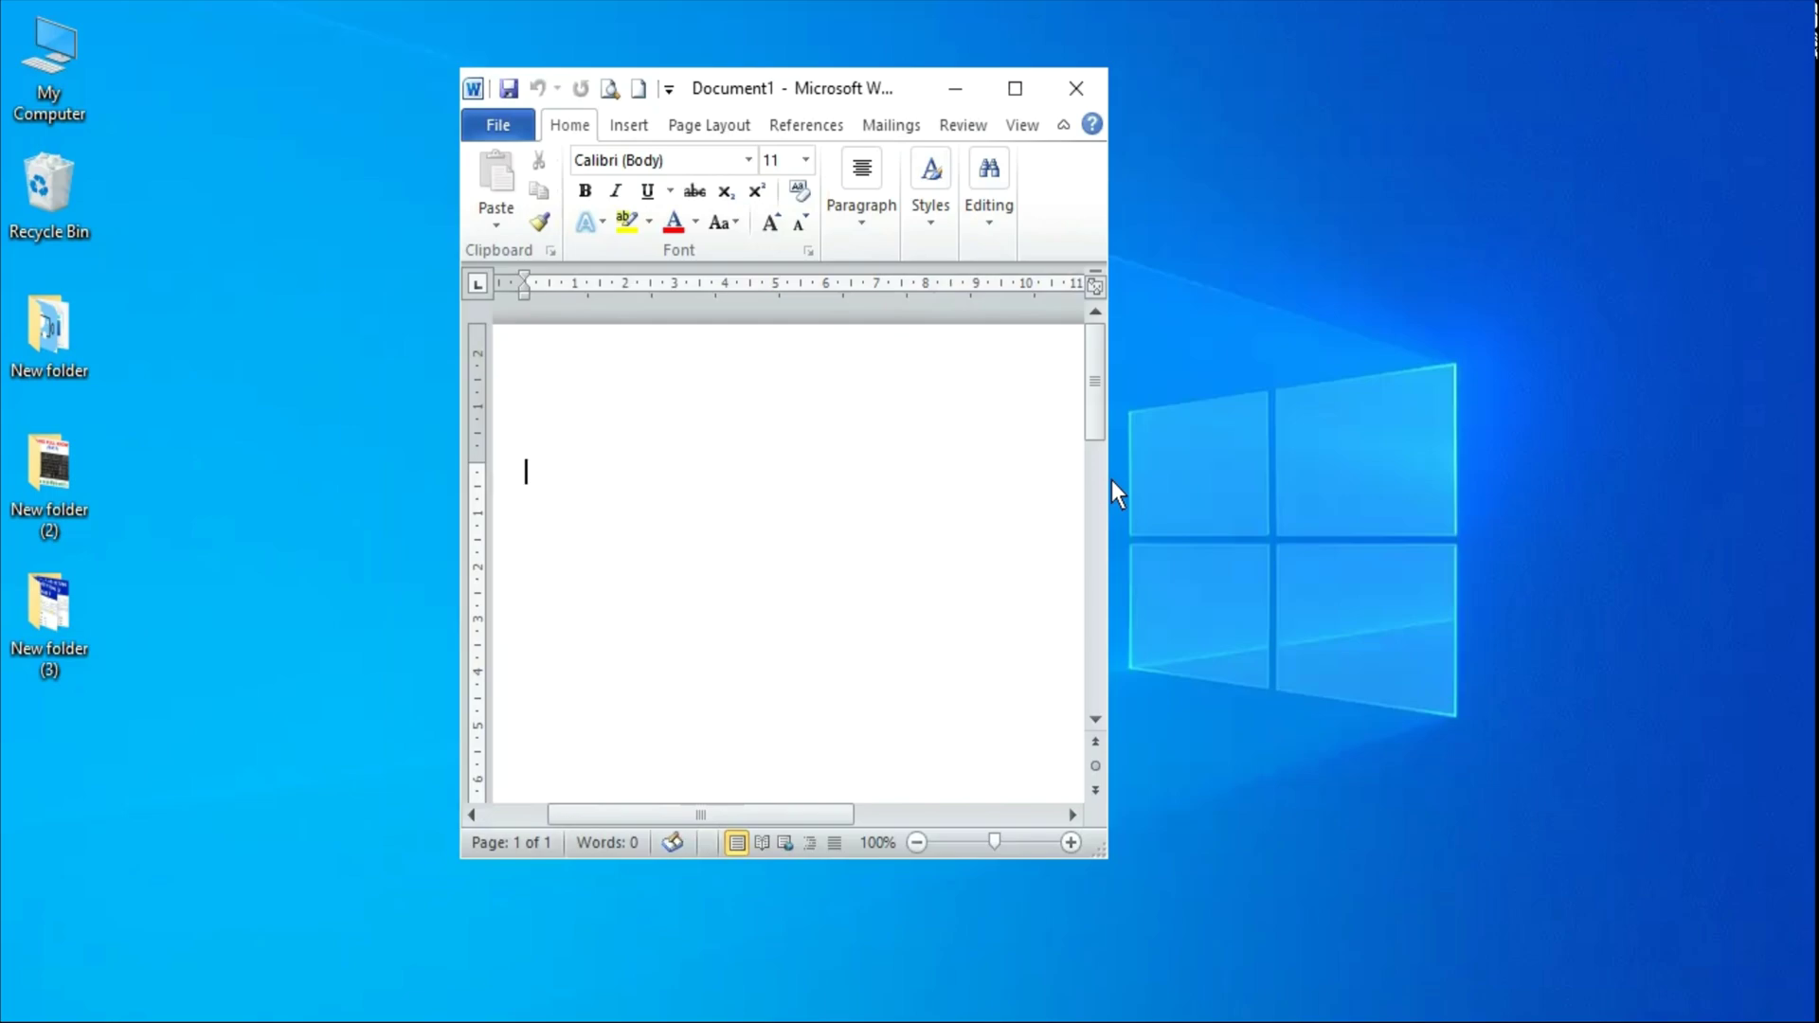
{"action": "left_click", "coordinate": [1015, 91]}
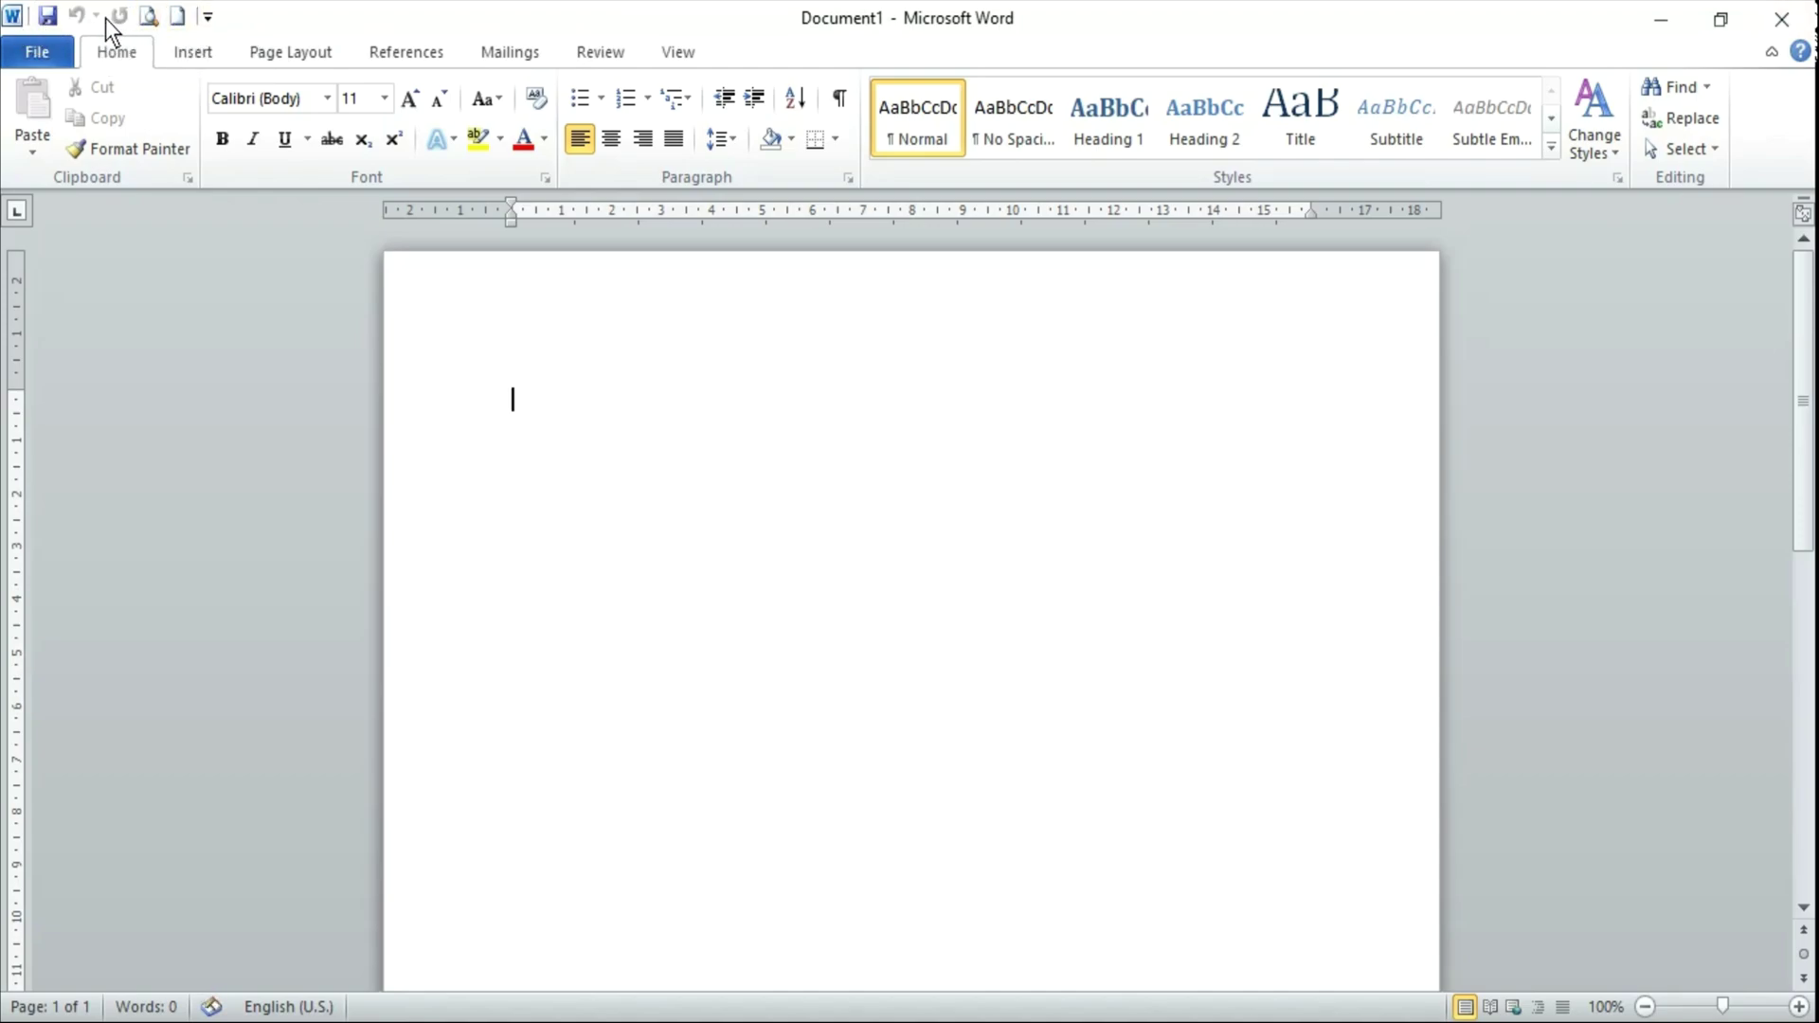
Add the Open command to the Quick Access Toolbar, then remove it again.
{"action": "left_click", "coordinate": [208, 15]}
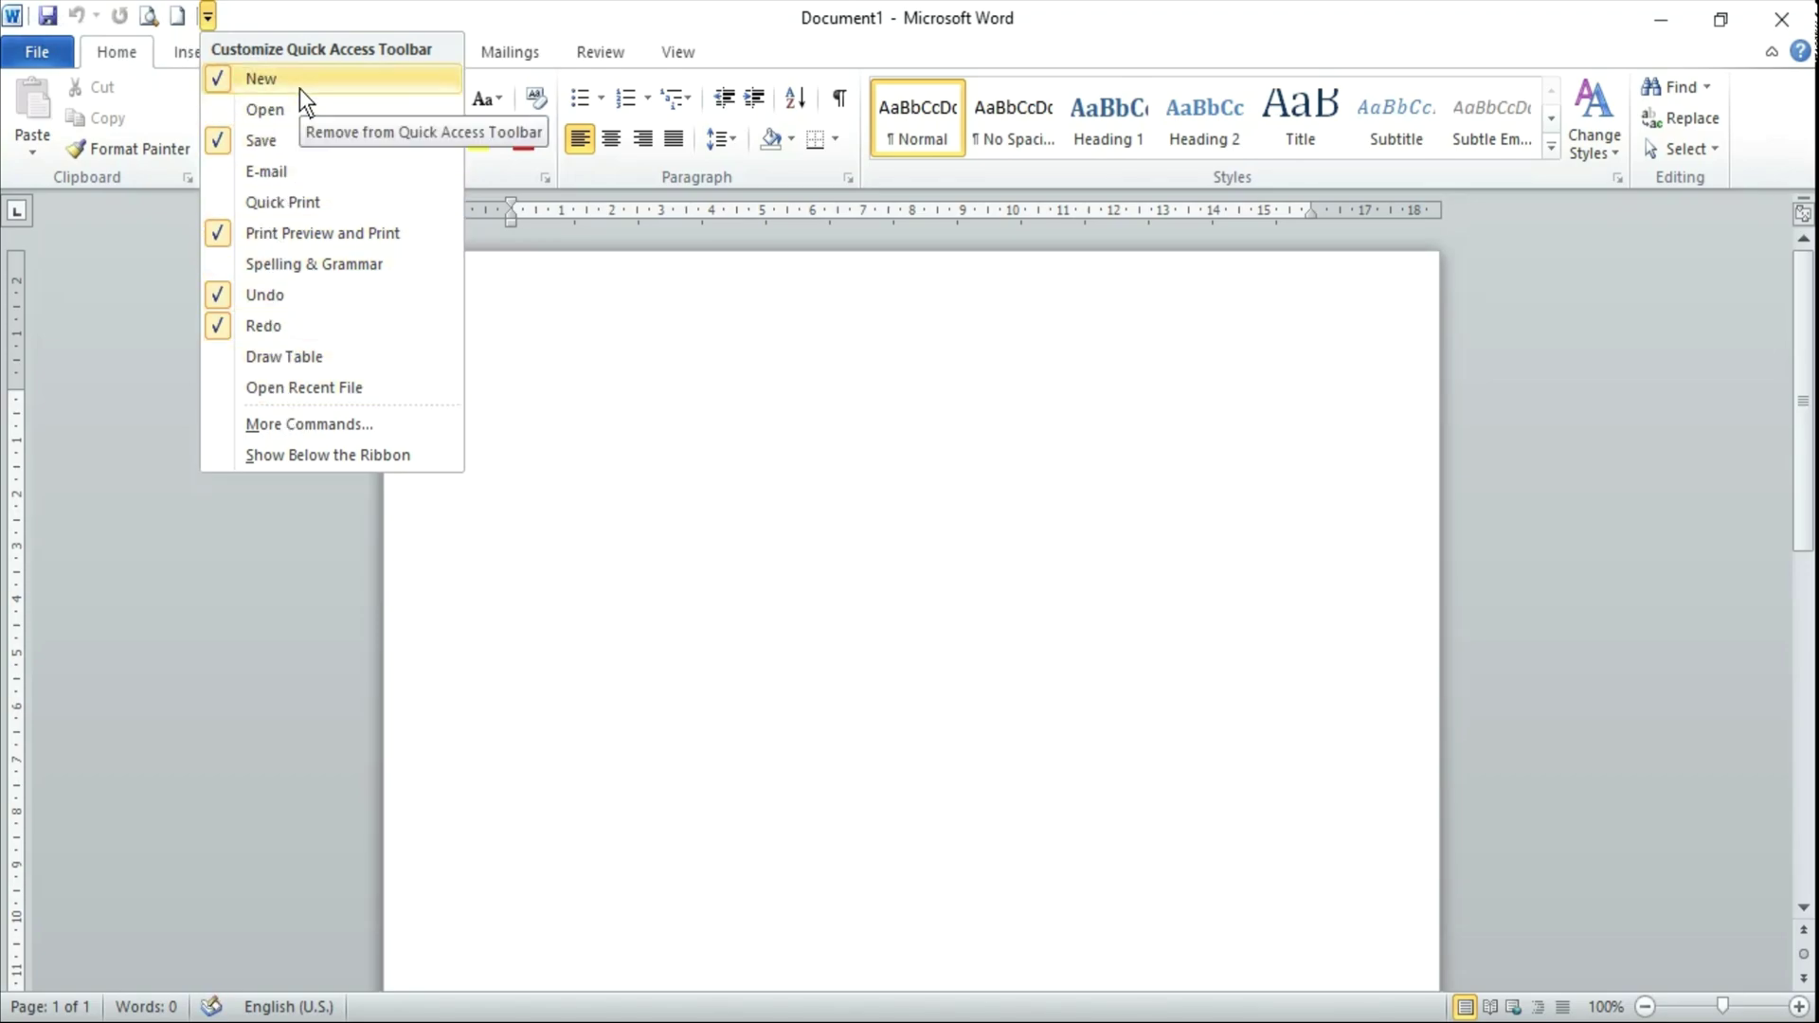
{"action": "left_click", "coordinate": [244, 116]}
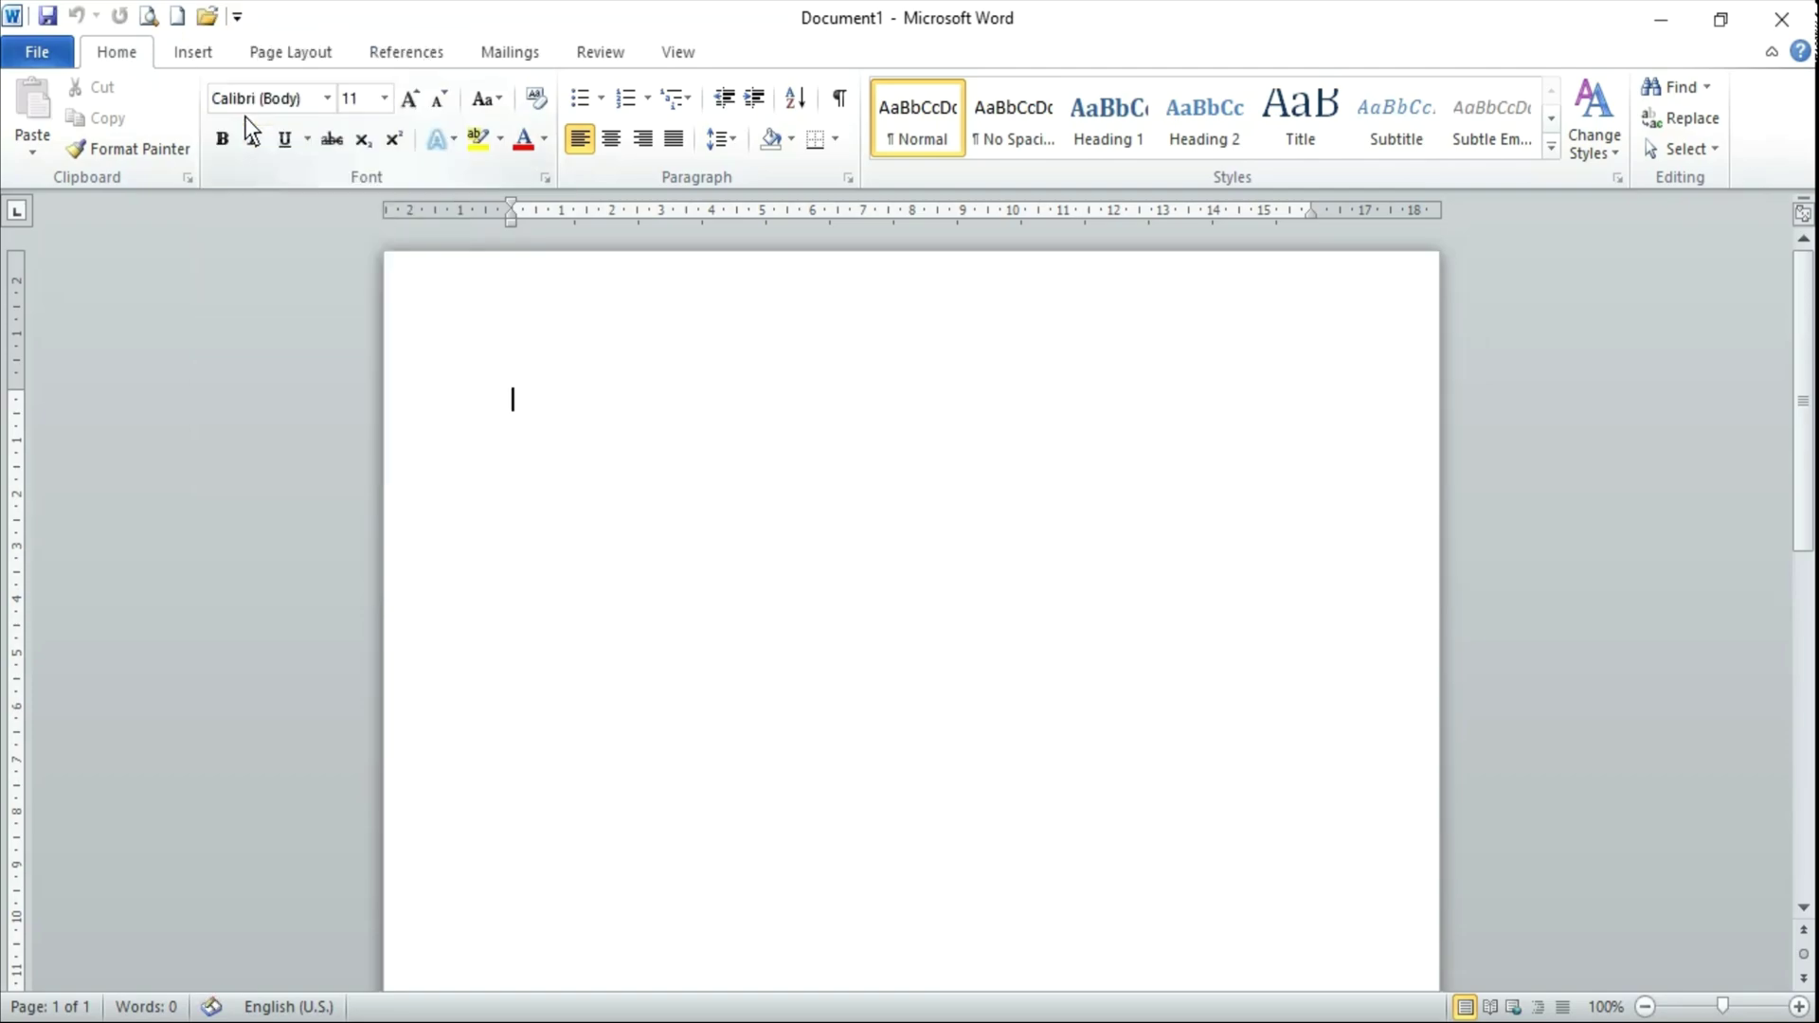
{"action": "left_click", "coordinate": [237, 17]}
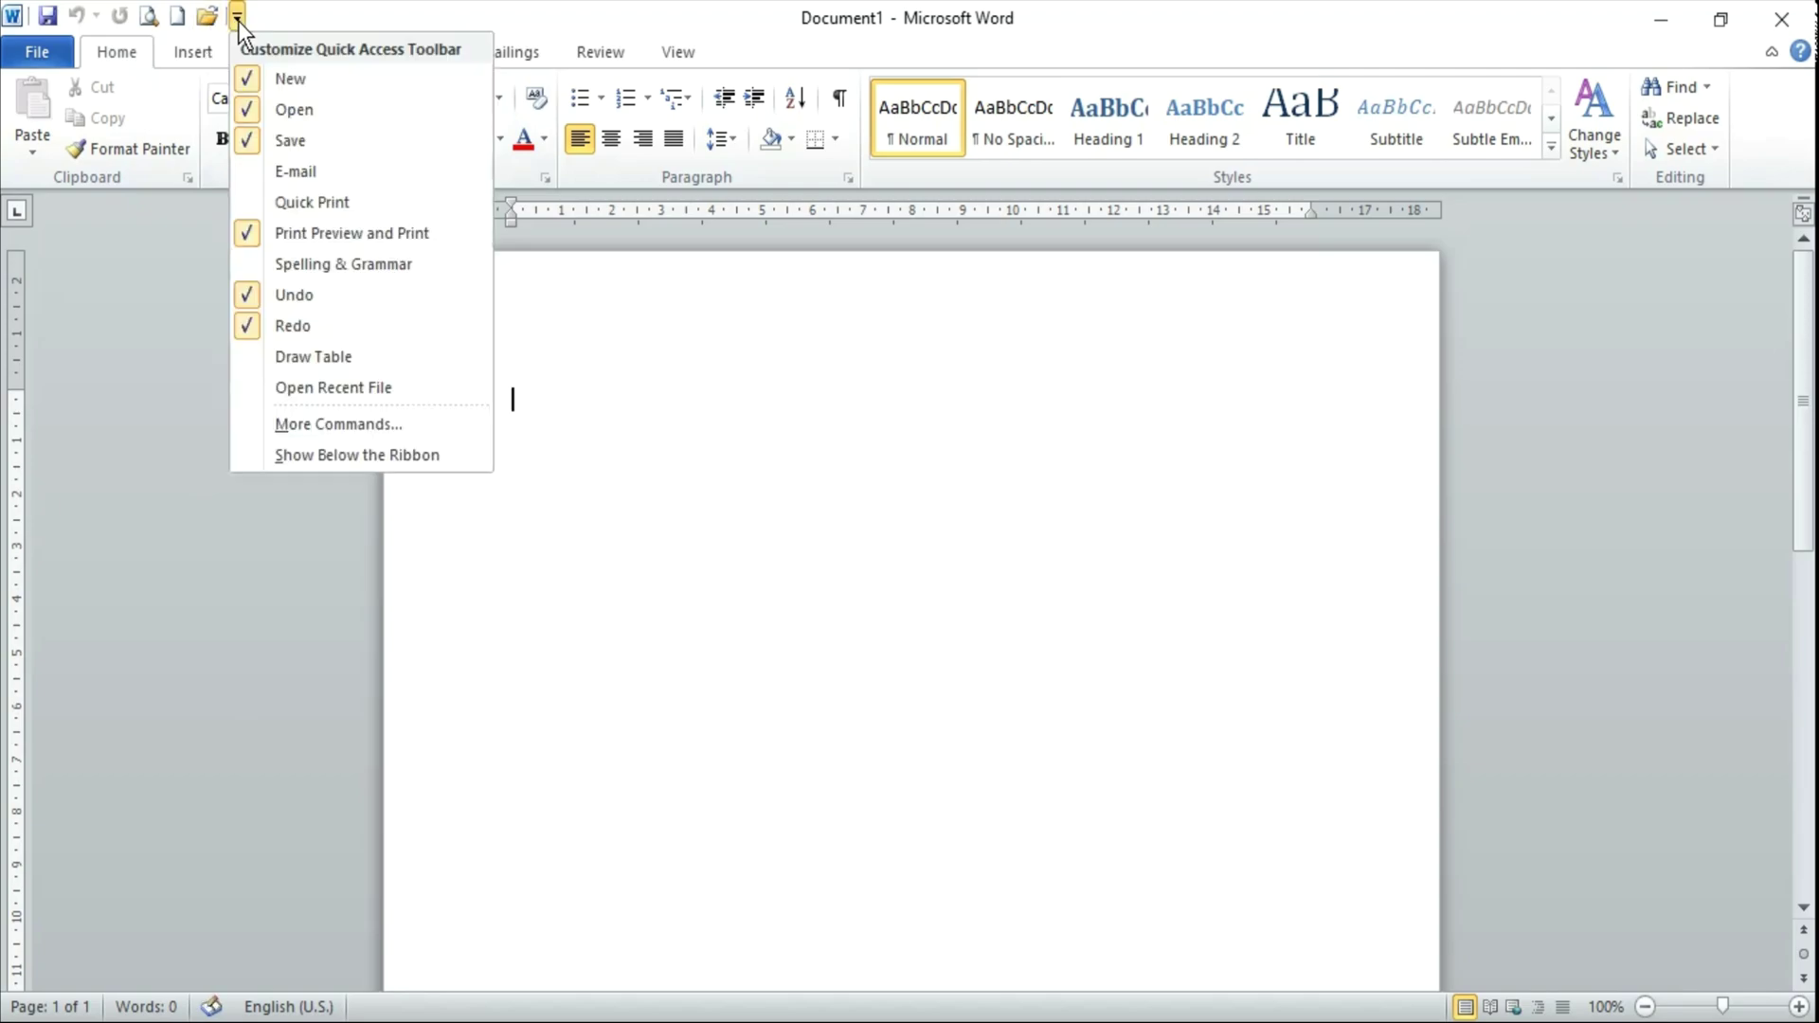
{"action": "left_click", "coordinate": [253, 107]}
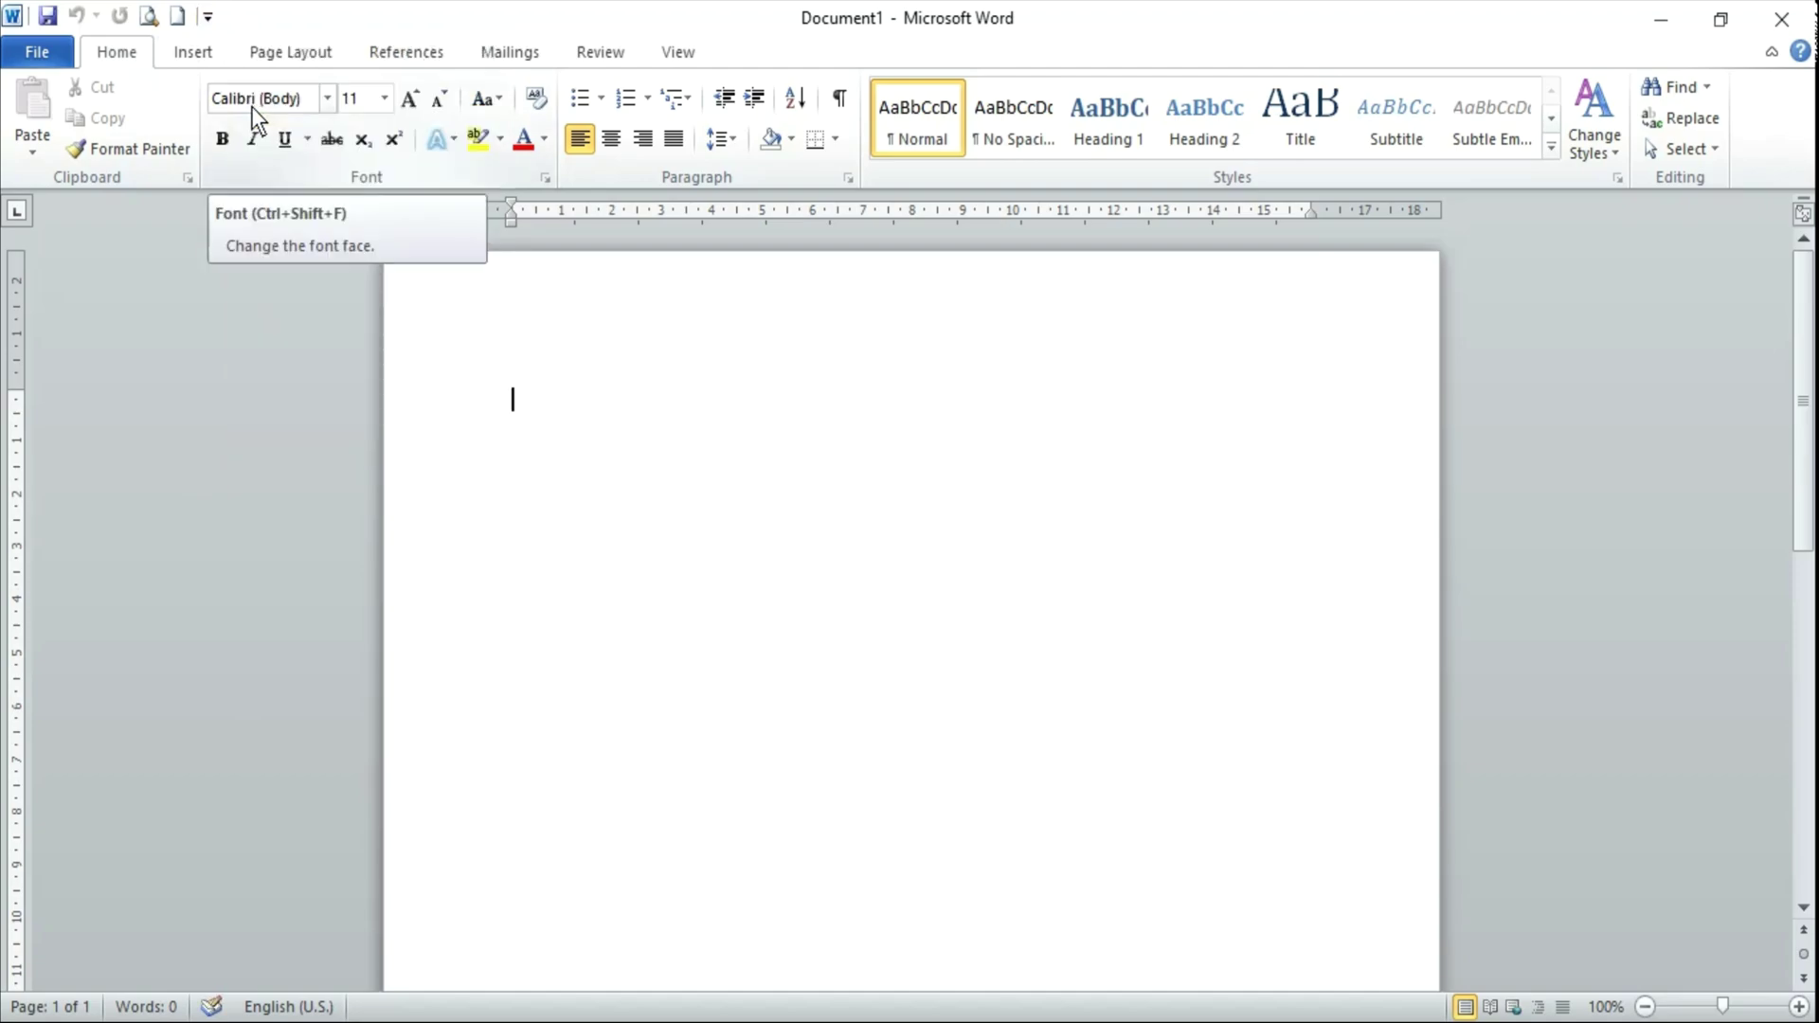
{"action": "left_click", "coordinate": [208, 18]}
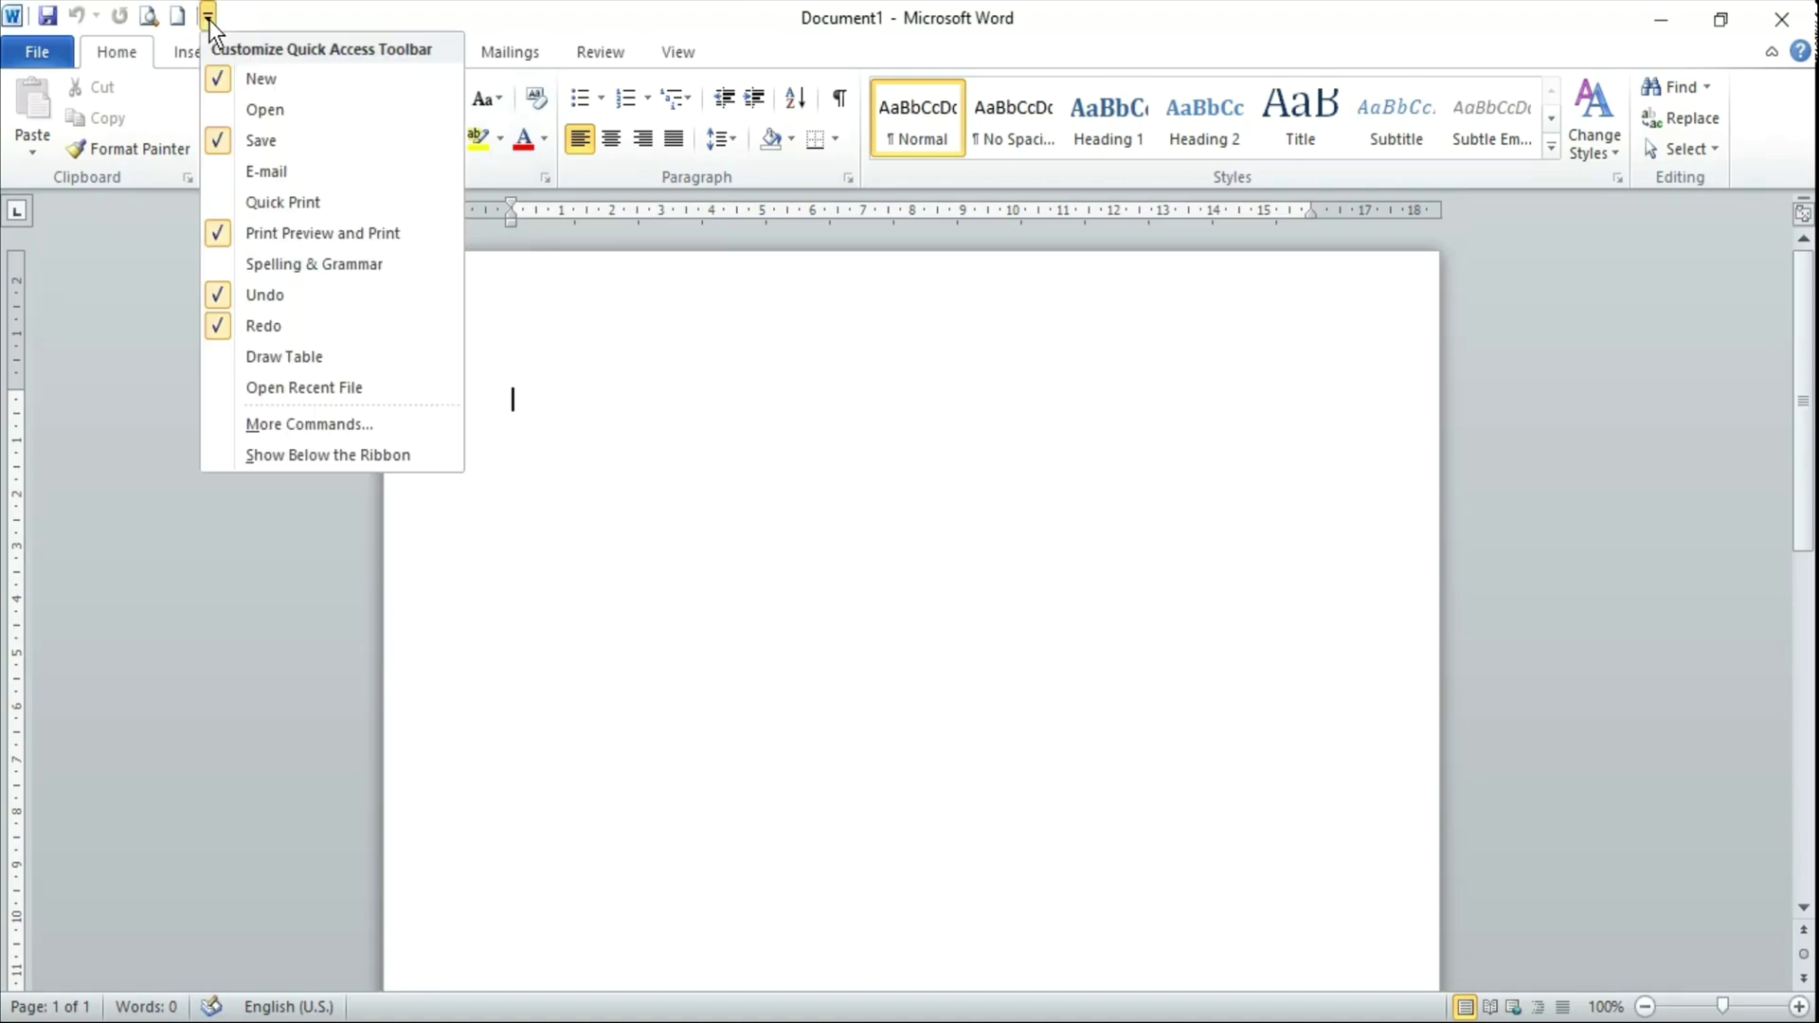
In Word Options, add Find from Popular Commands to the Quick Access Toolbar list.
{"action": "left_click", "coordinate": [313, 423]}
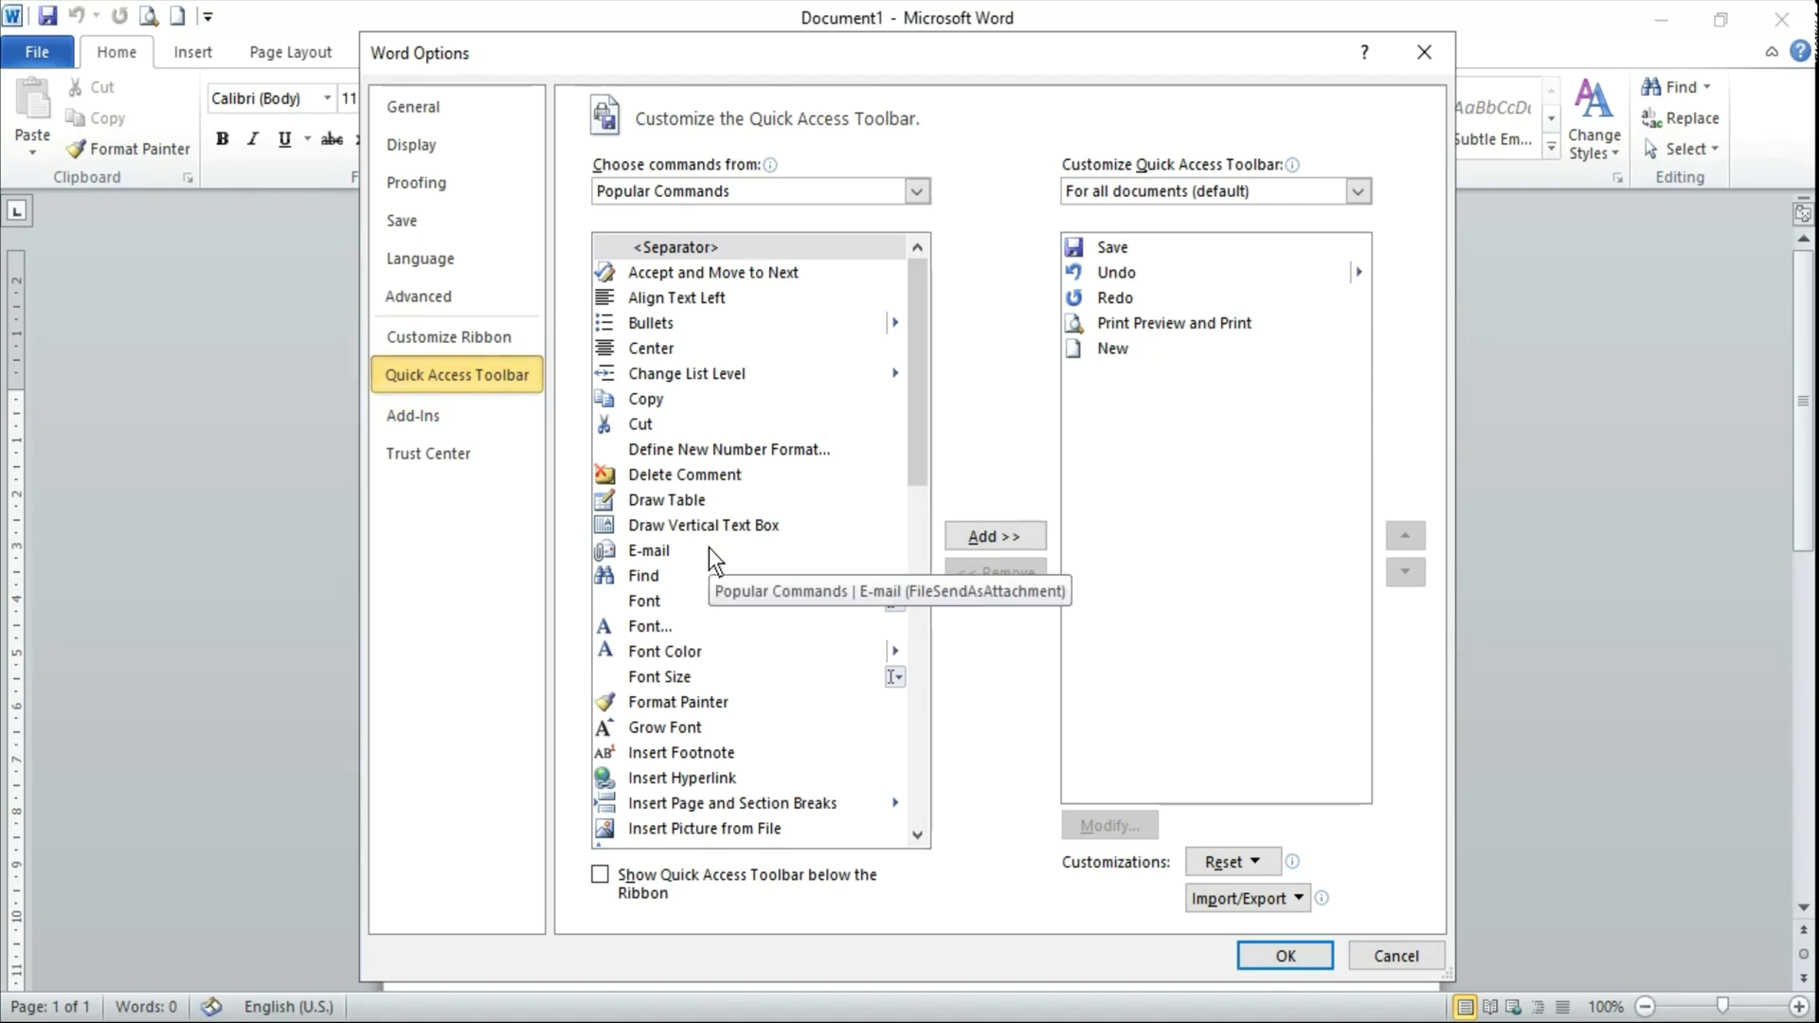
{"action": "scroll", "coordinate": [709, 371], "scroll_direction": "down", "scroll_amount": 3}
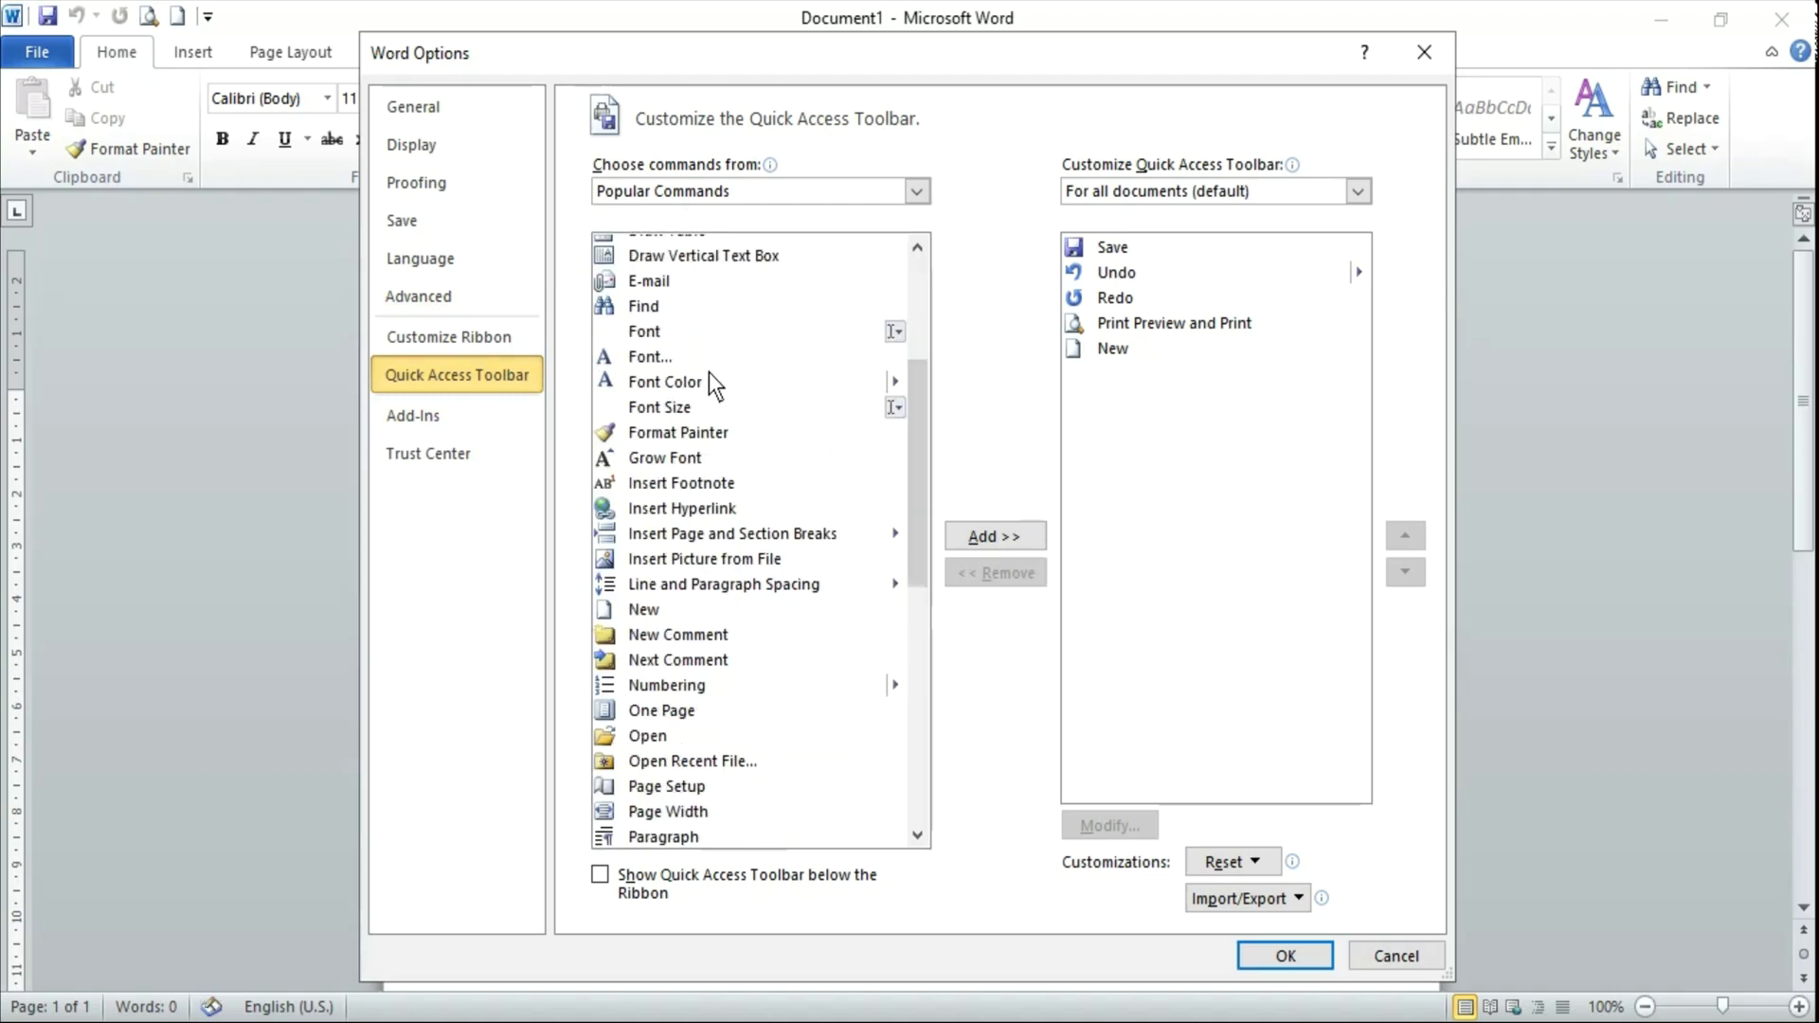
{"action": "scroll", "coordinate": [708, 373], "scroll_direction": "down", "scroll_amount": 3}
{"action": "scroll", "coordinate": [708, 377], "scroll_direction": "down", "scroll_amount": 4}
{"action": "scroll", "coordinate": [710, 402], "scroll_direction": "down", "scroll_amount": 1}
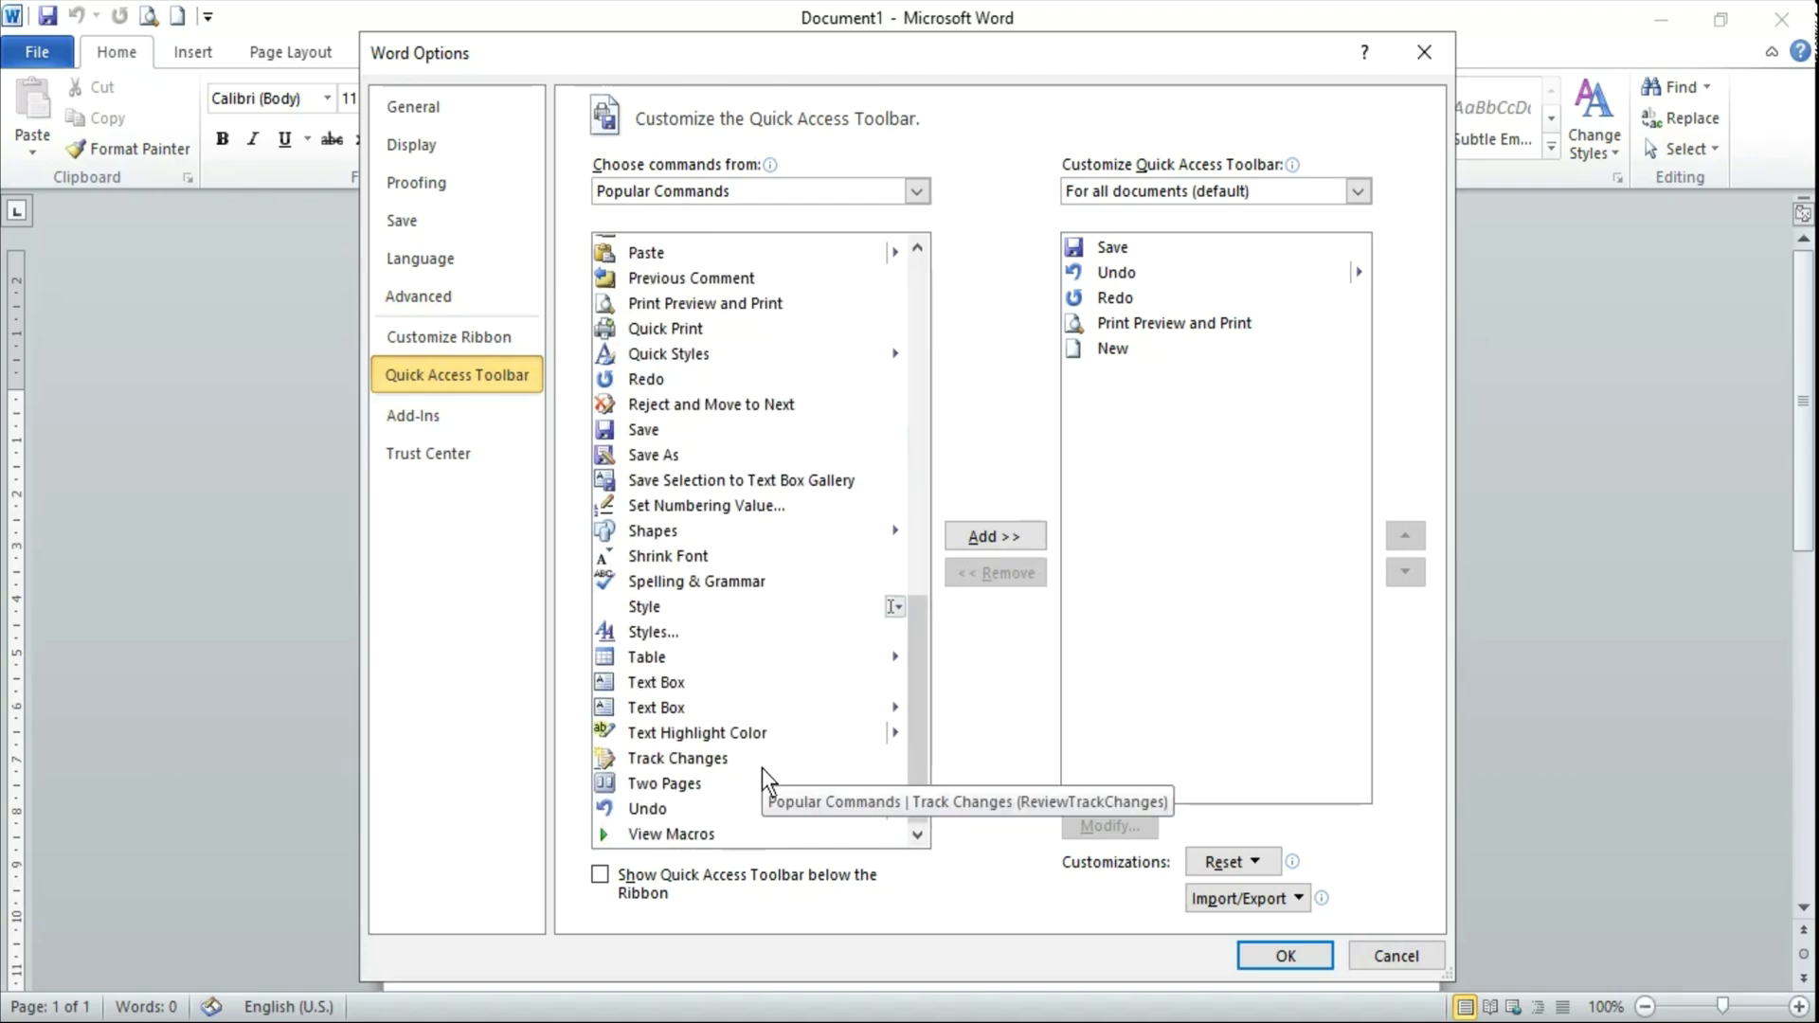
{"action": "scroll", "coordinate": [773, 654], "scroll_direction": "up", "scroll_amount": 4}
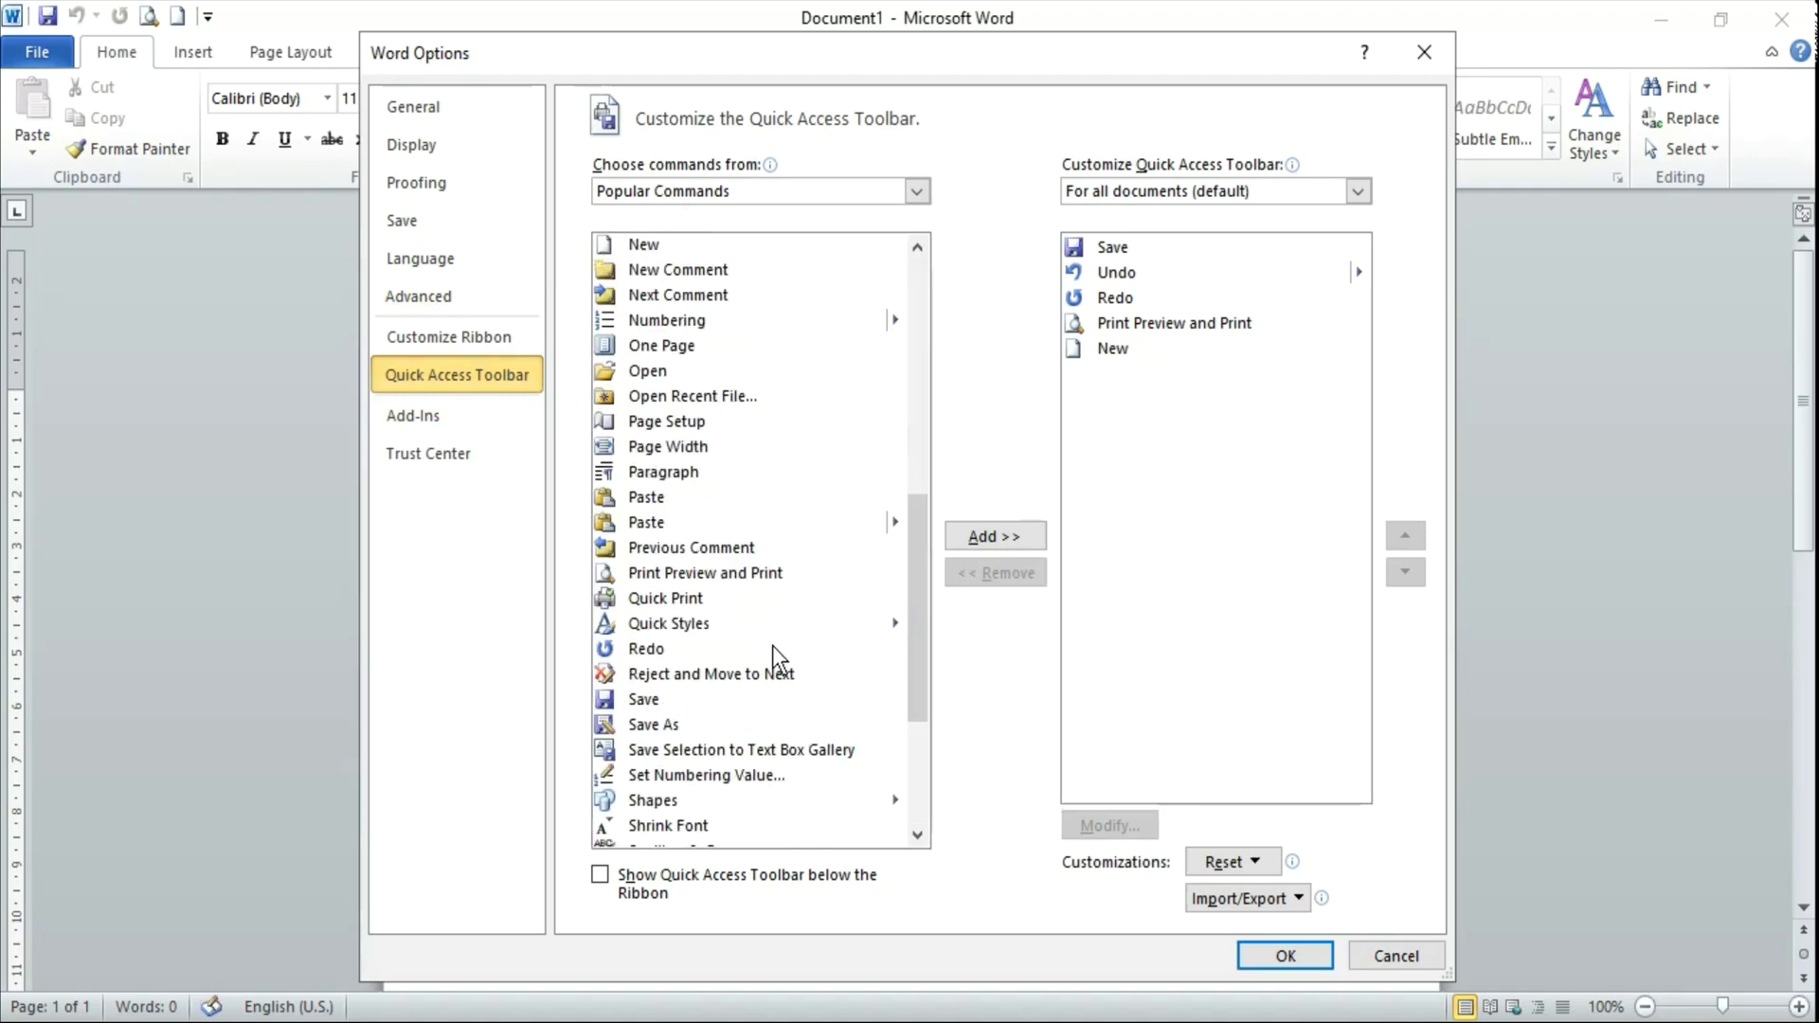
{"action": "scroll", "coordinate": [772, 645], "scroll_direction": "up", "scroll_amount": 5}
{"action": "scroll", "coordinate": [771, 645], "scroll_direction": "up", "scroll_amount": 4}
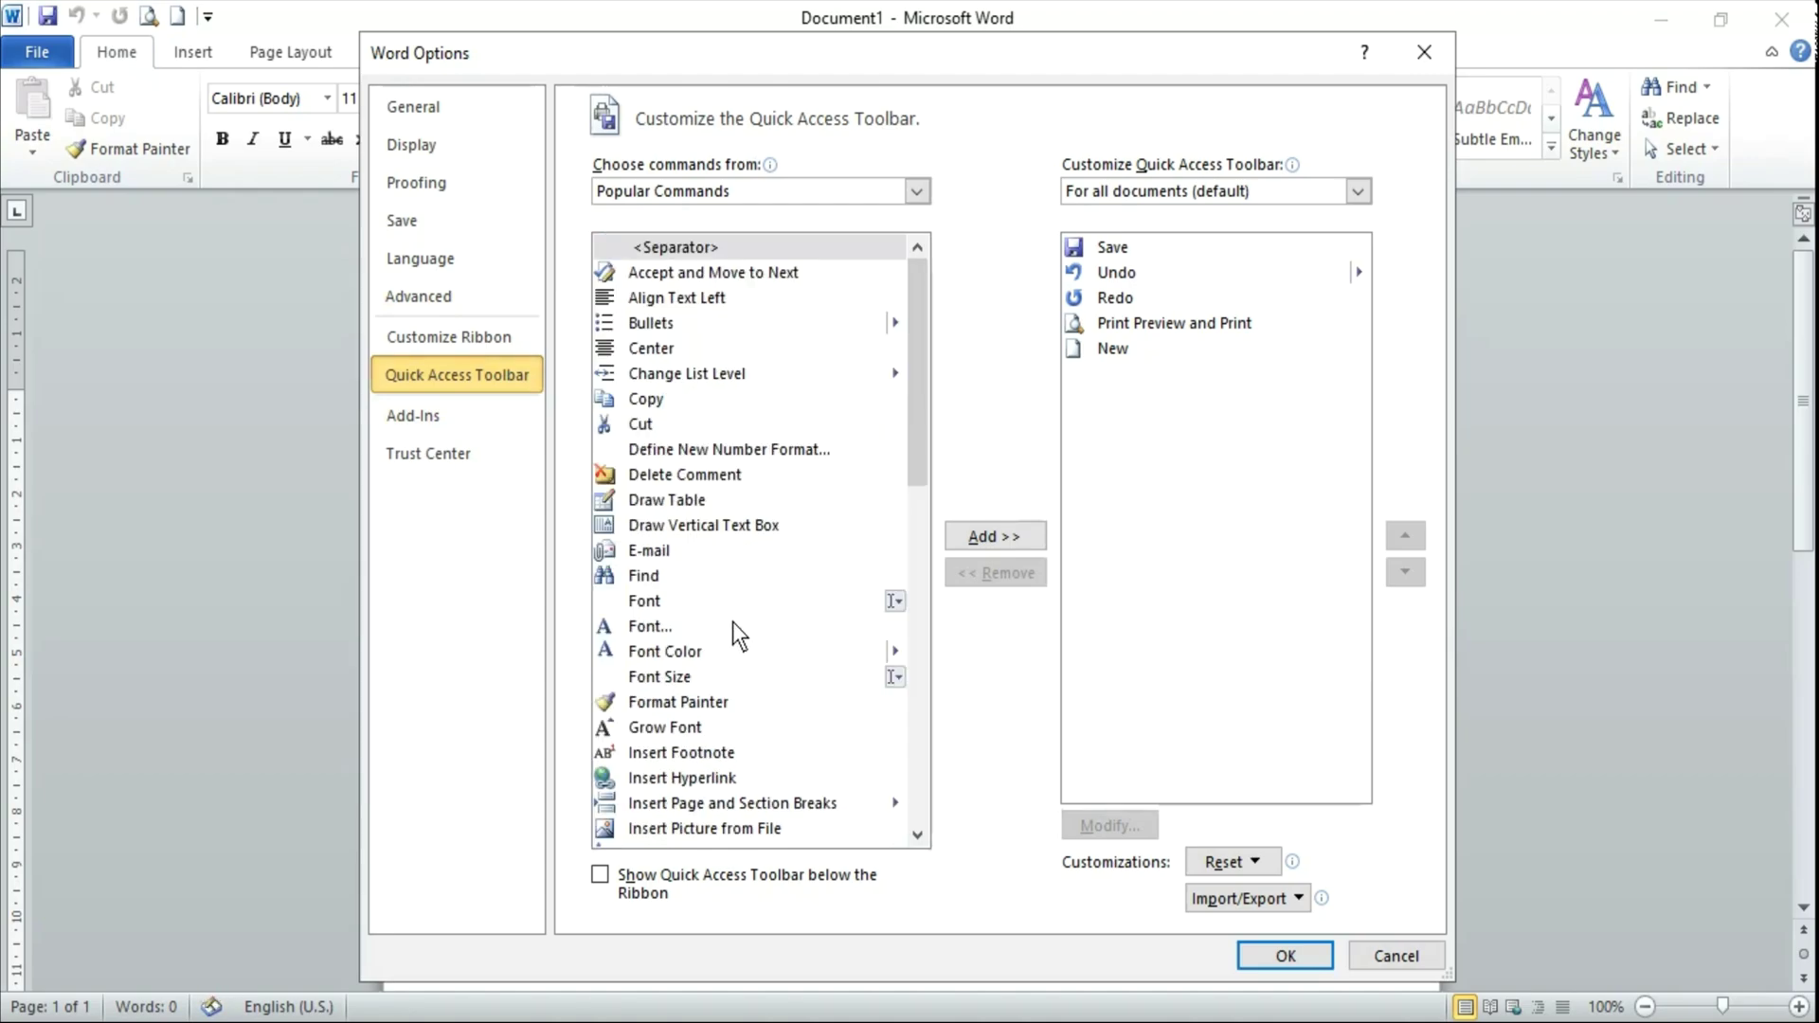
{"action": "left_click", "coordinate": [643, 574]}
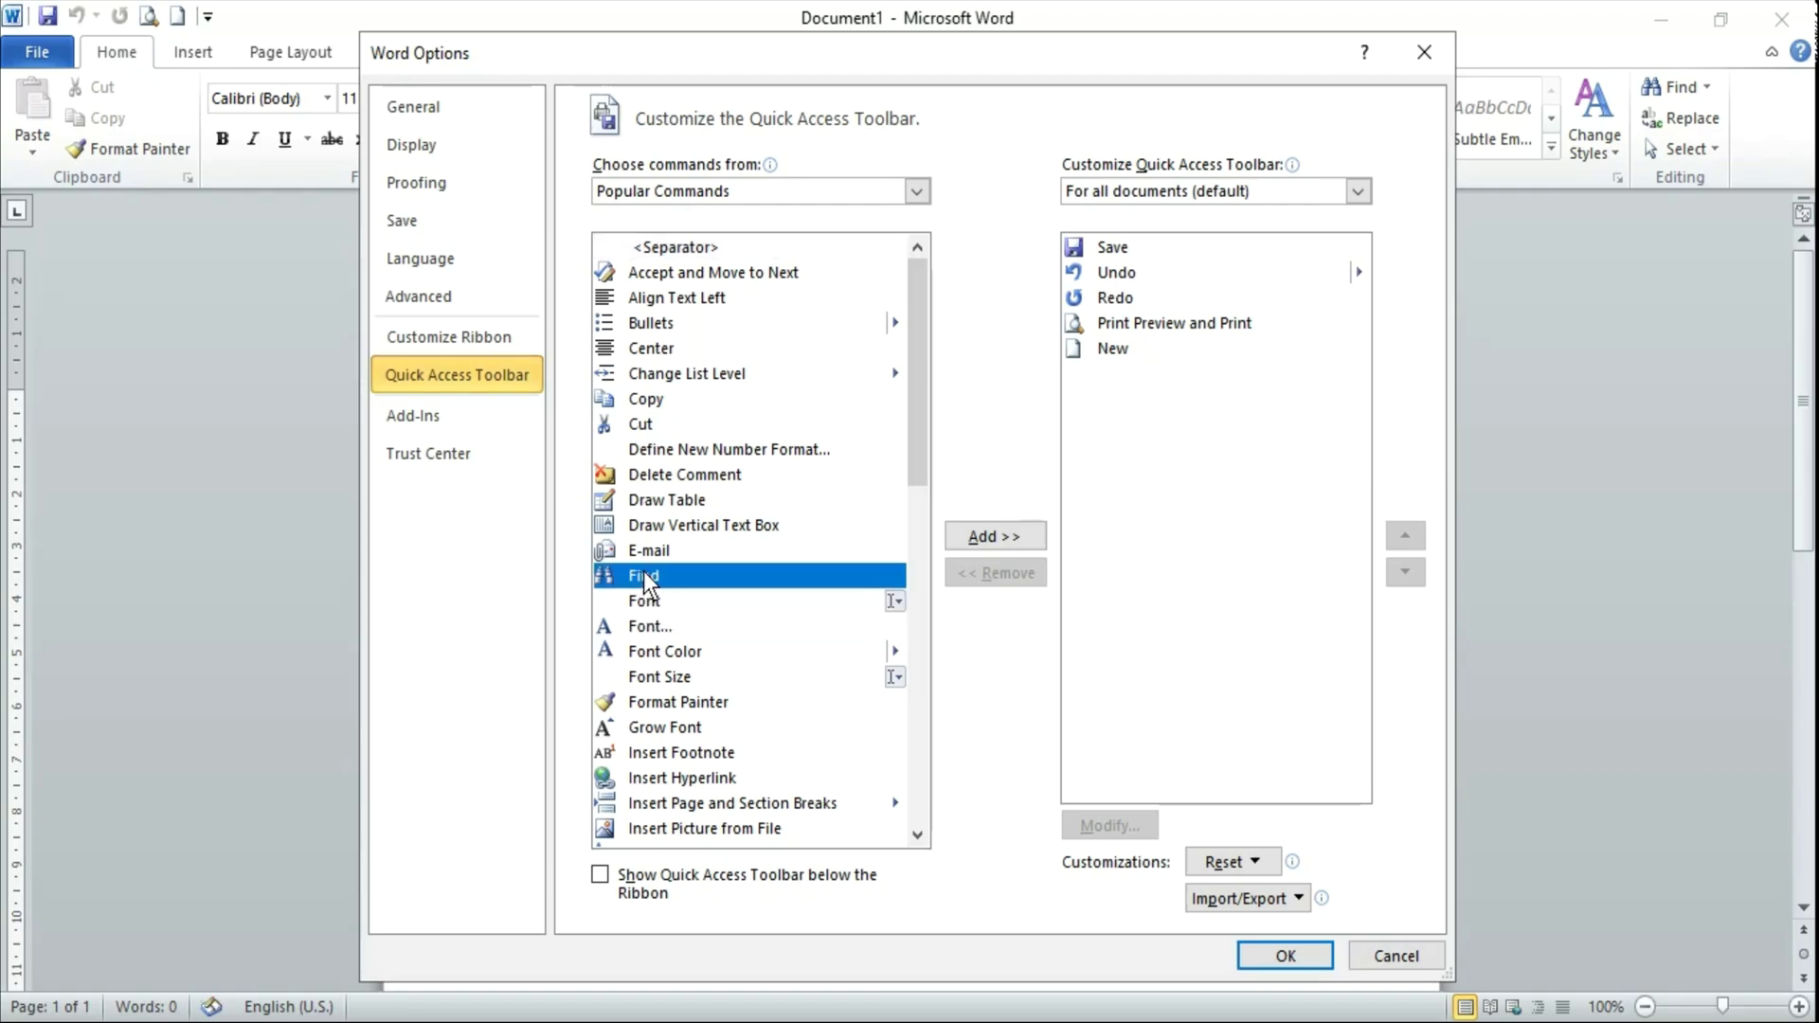
{"action": "left_click", "coordinate": [990, 532]}
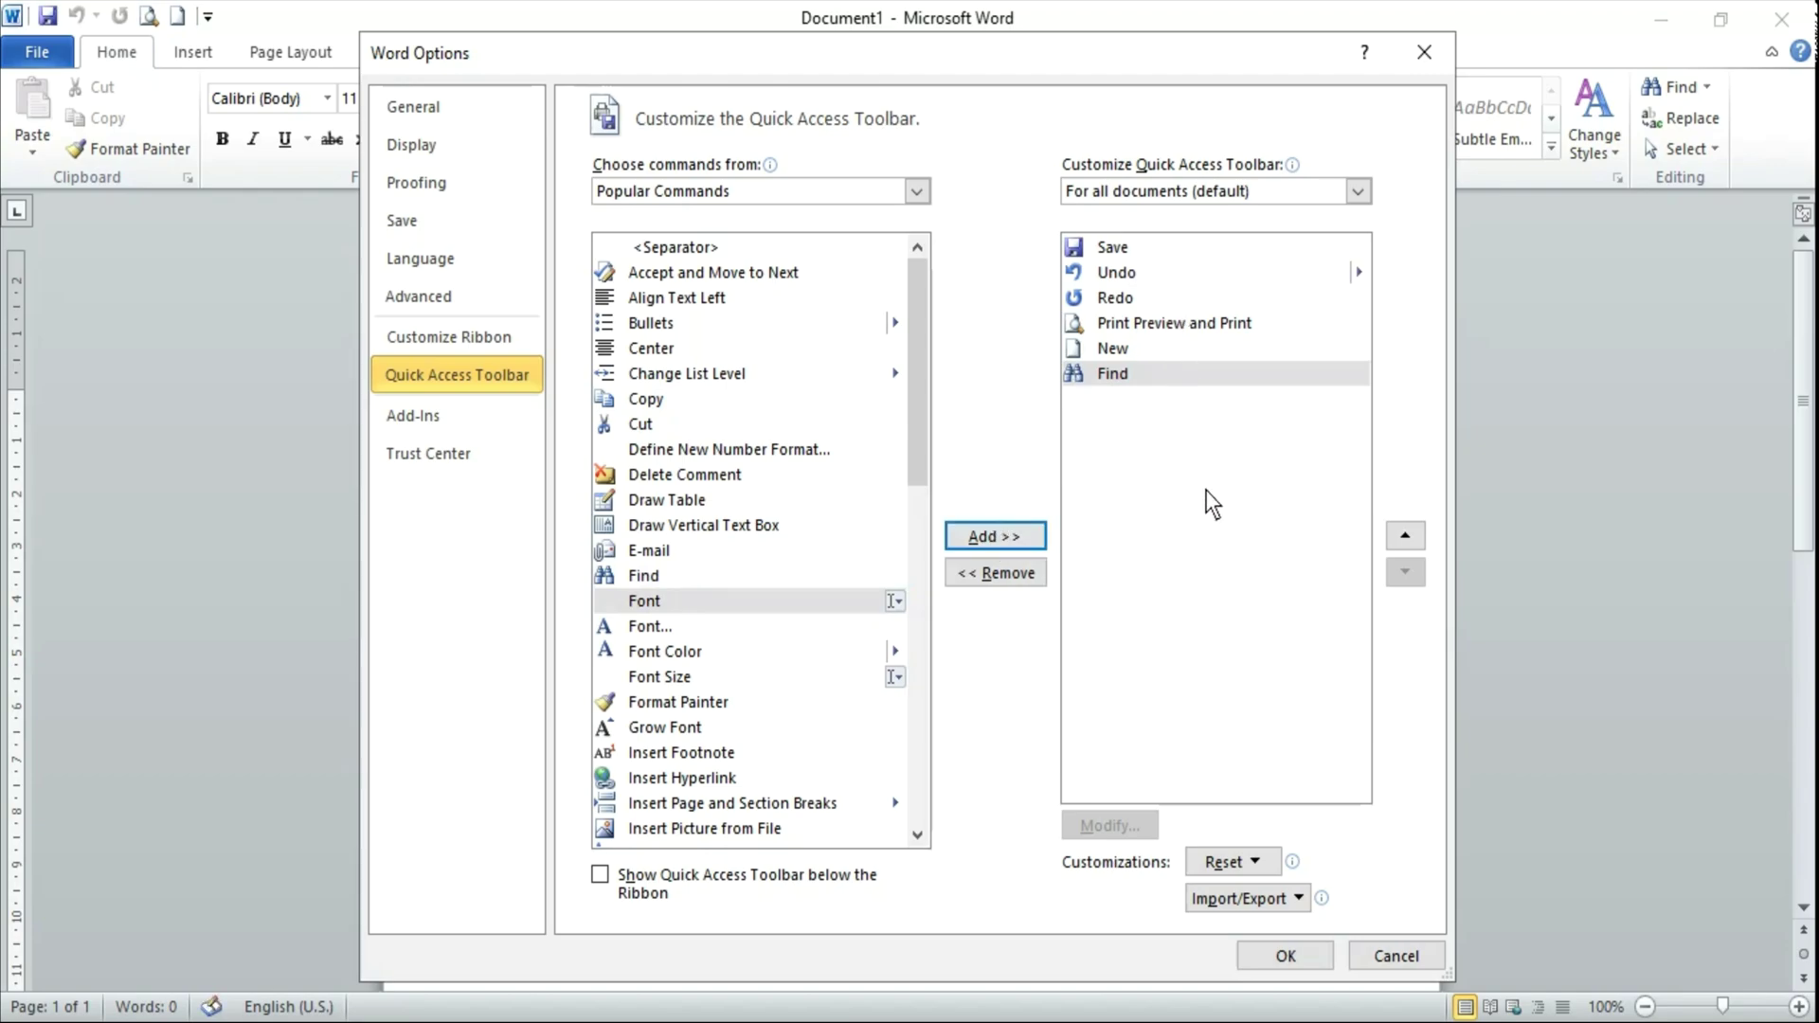
Apply Find to the Quick Access Toolbar, then remove it again via More Commands.
{"action": "left_click", "coordinate": [1288, 957]}
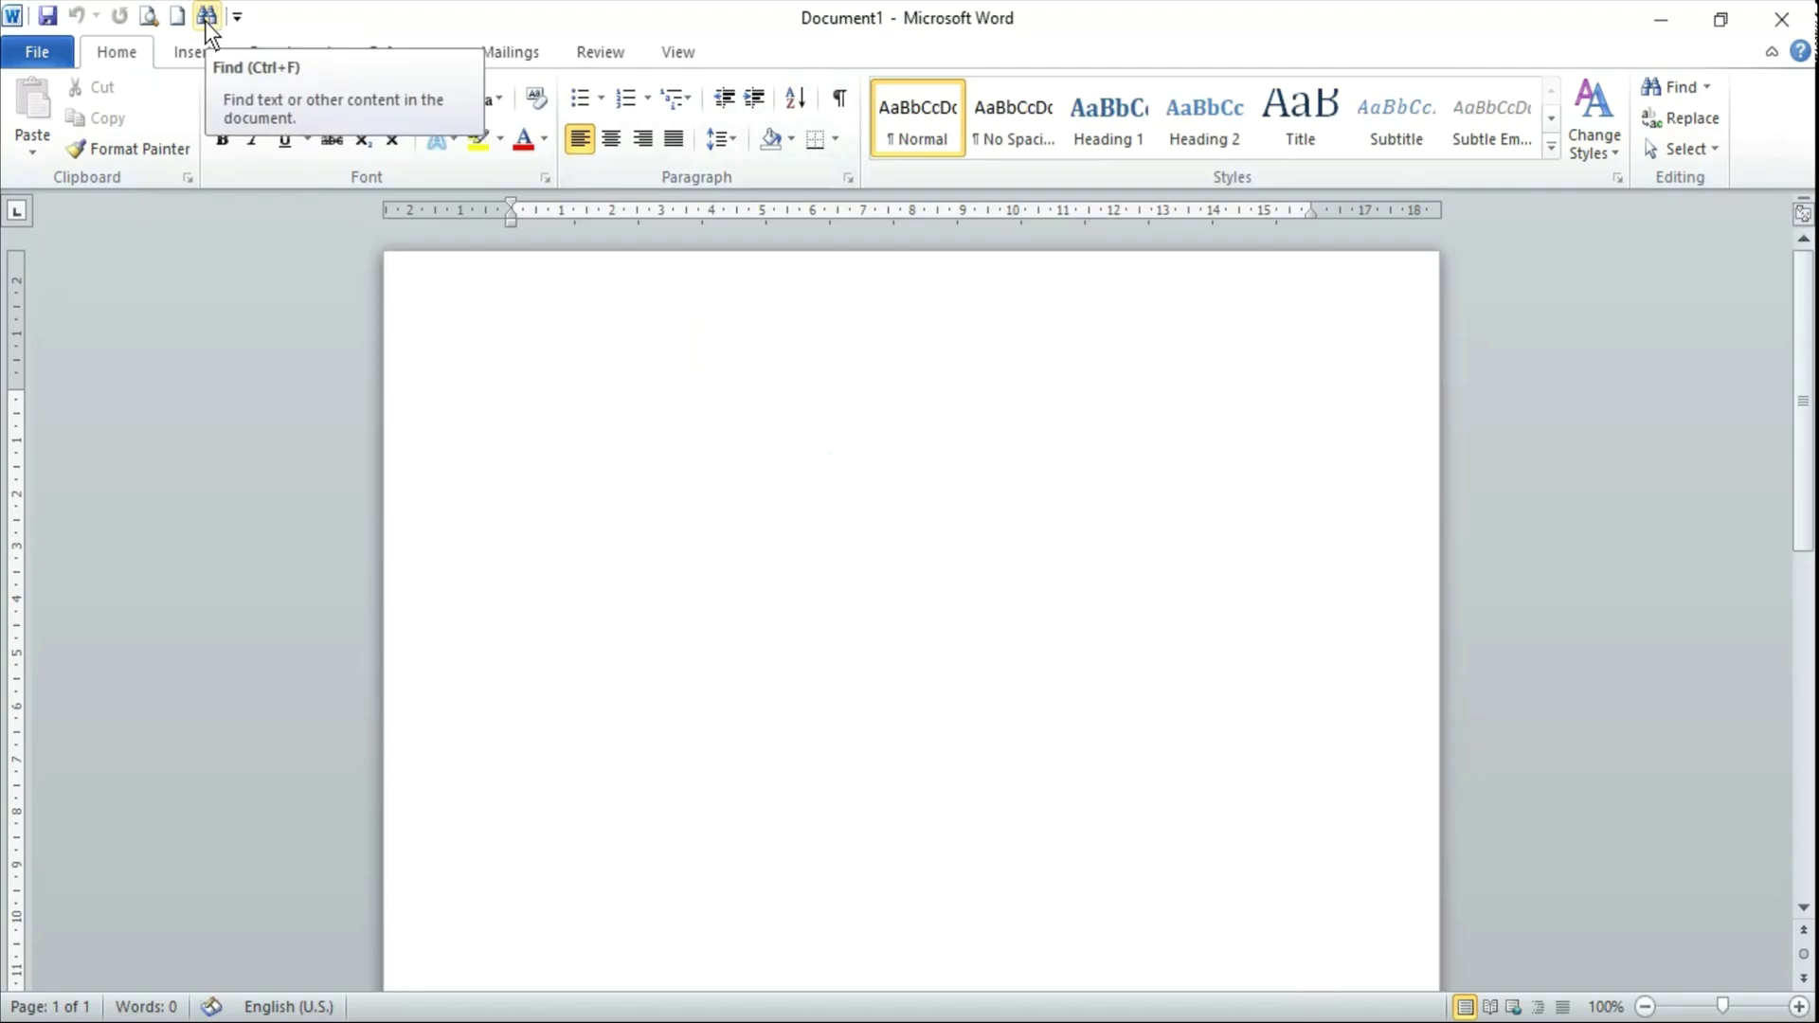
{"action": "left_click", "coordinate": [237, 16]}
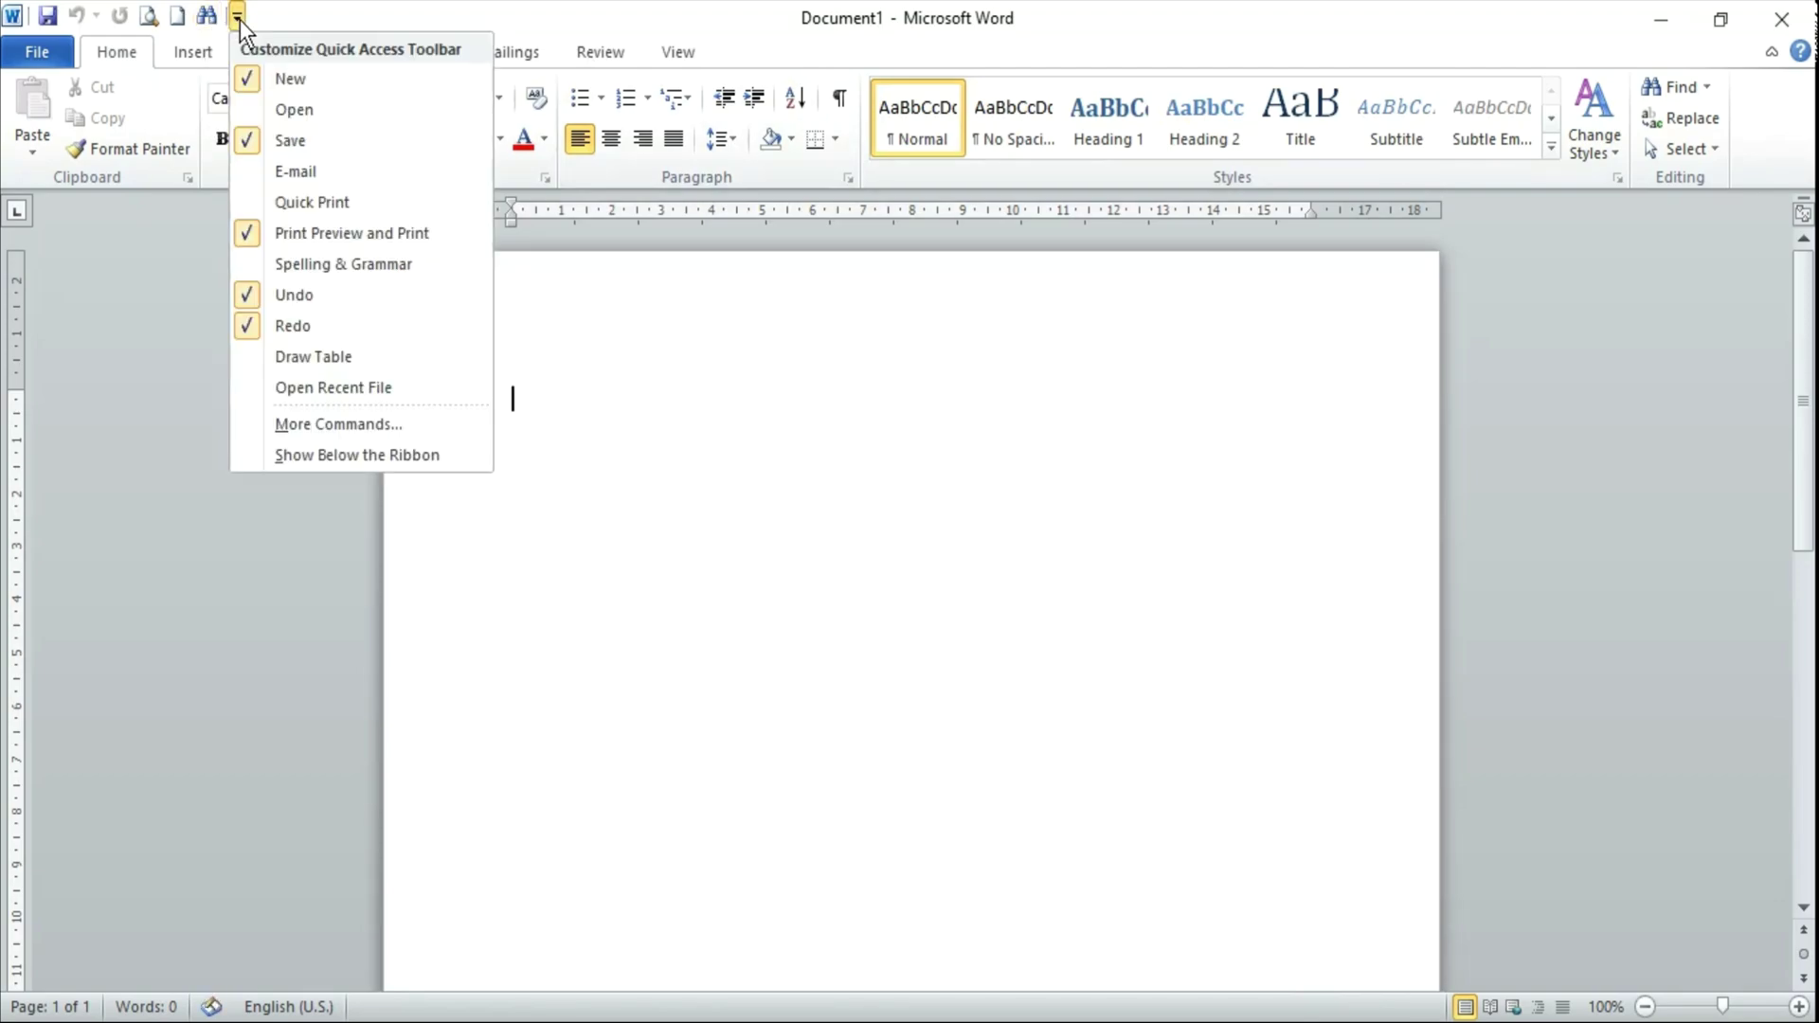
{"action": "left_click", "coordinate": [335, 424]}
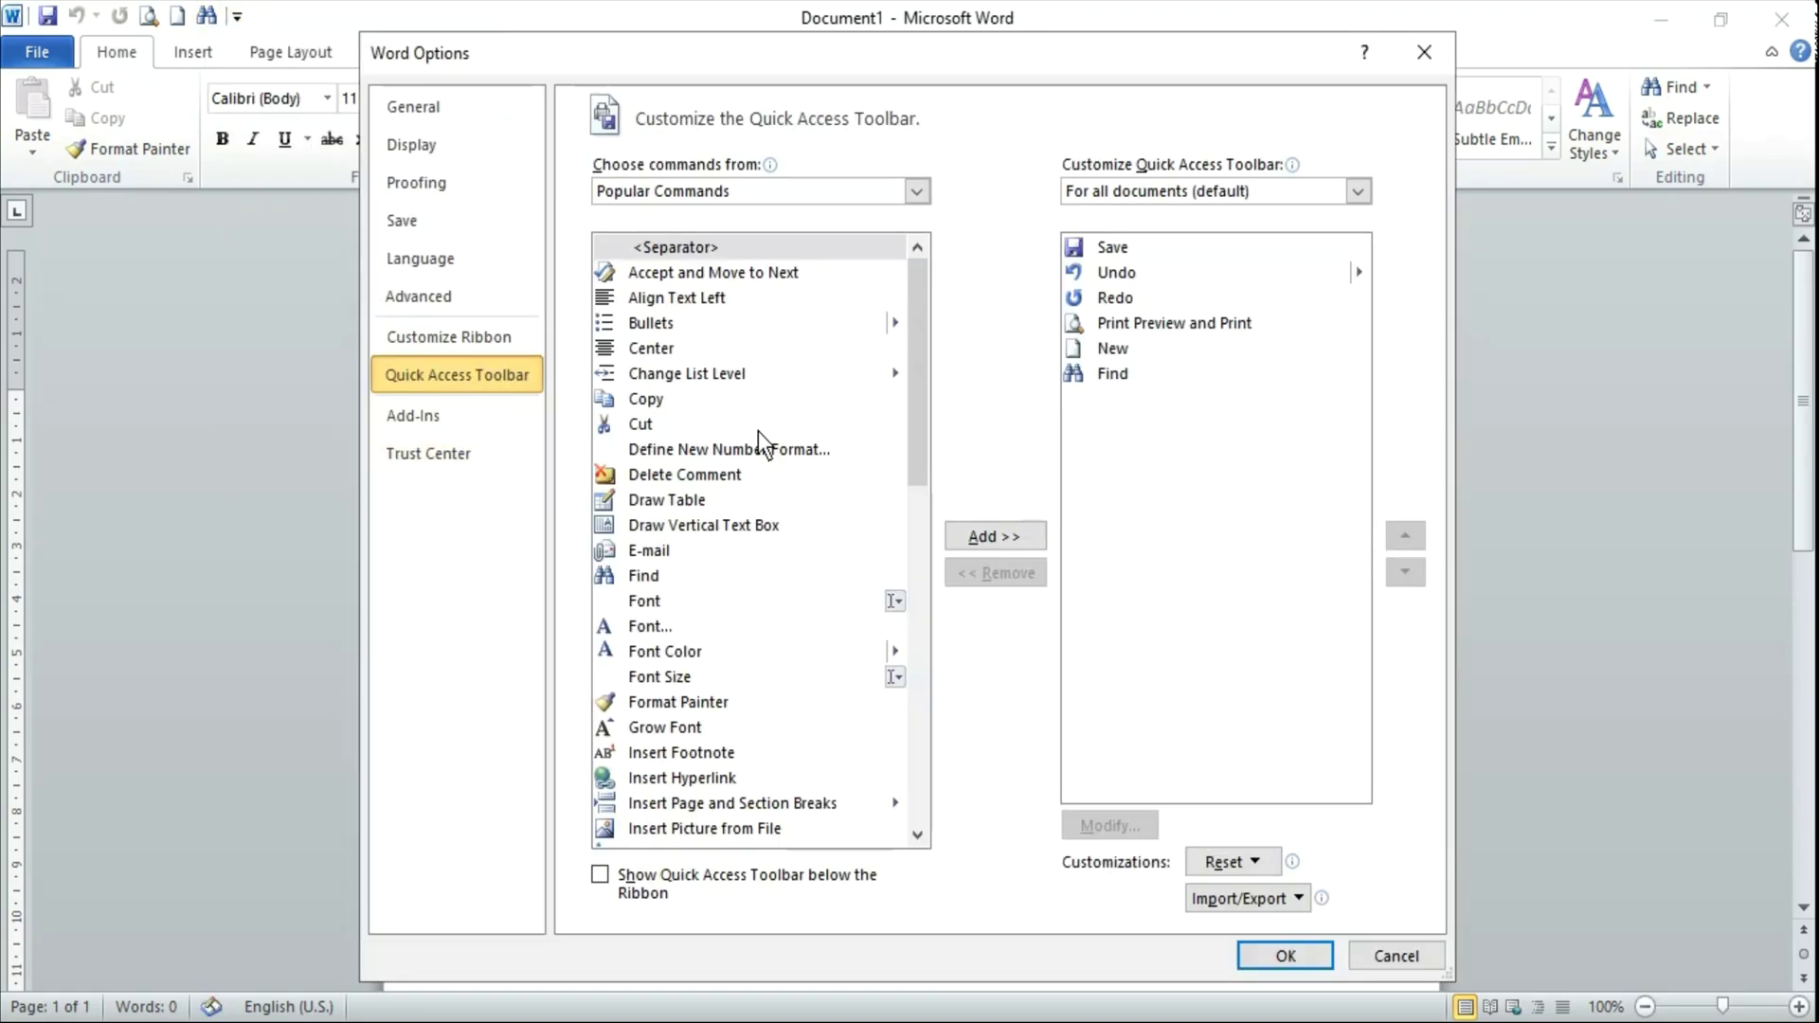
{"action": "left_click", "coordinate": [1118, 373]}
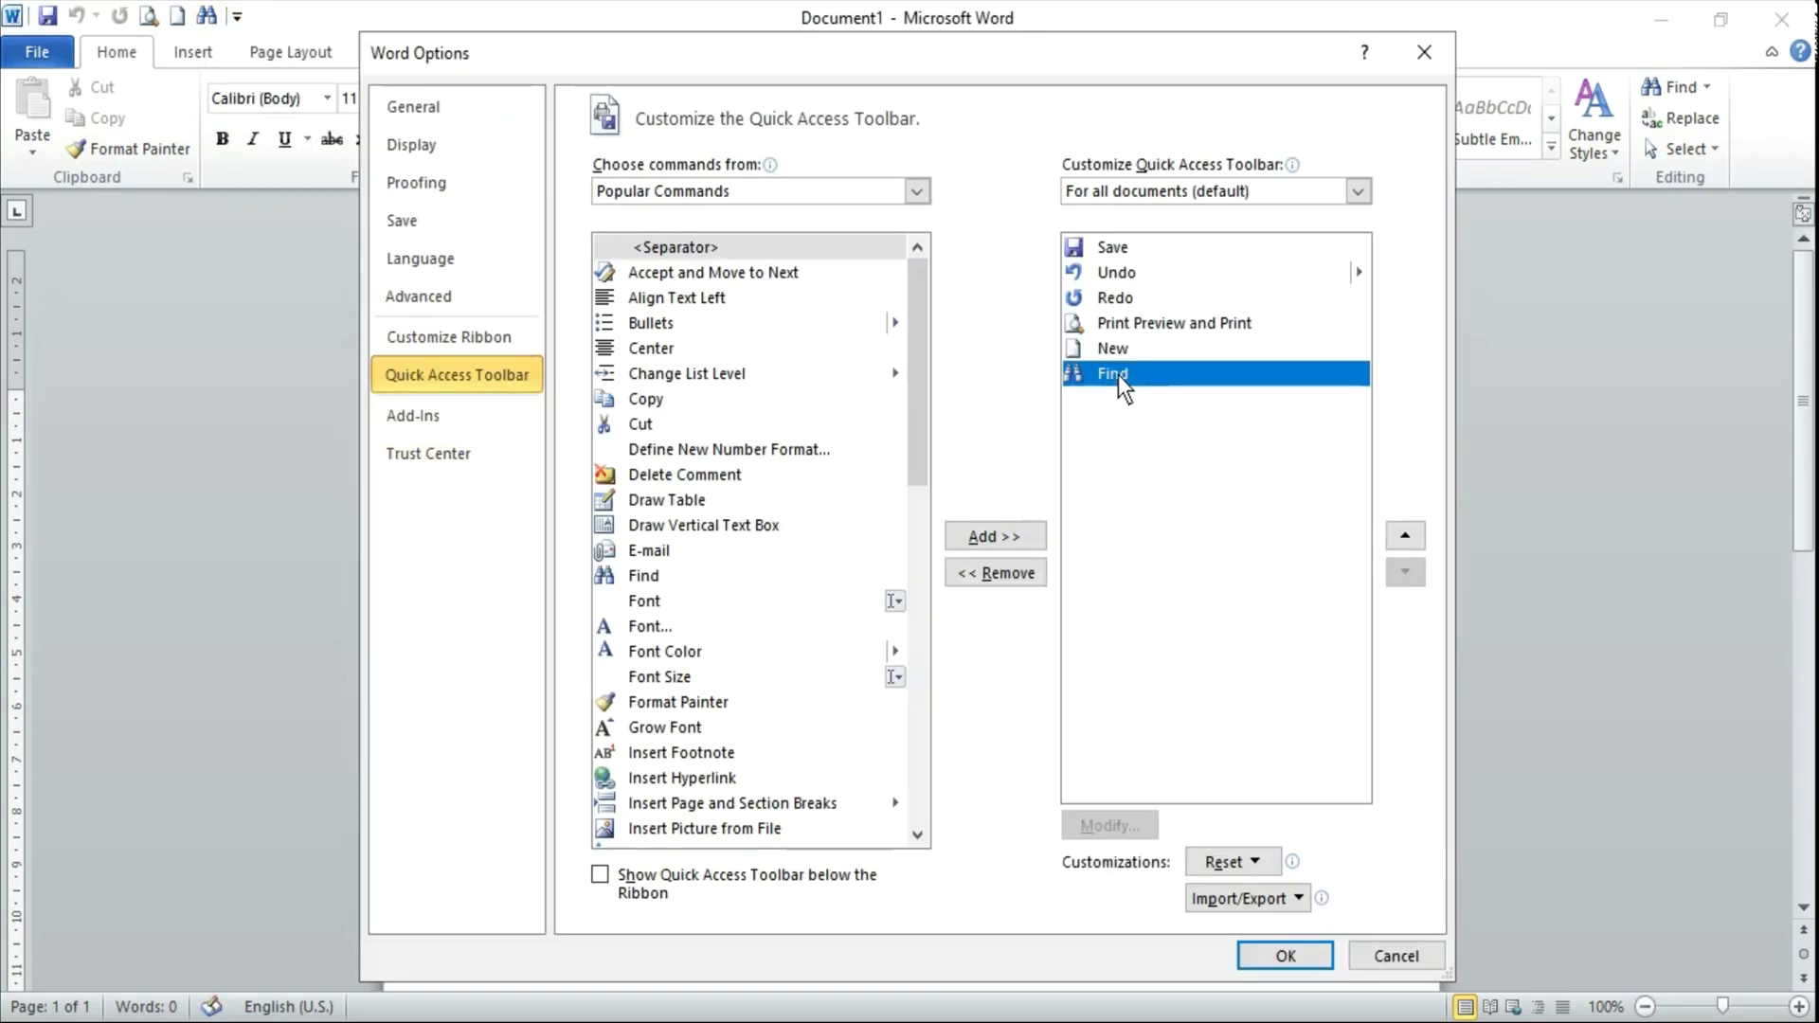
{"action": "left_click", "coordinate": [992, 568]}
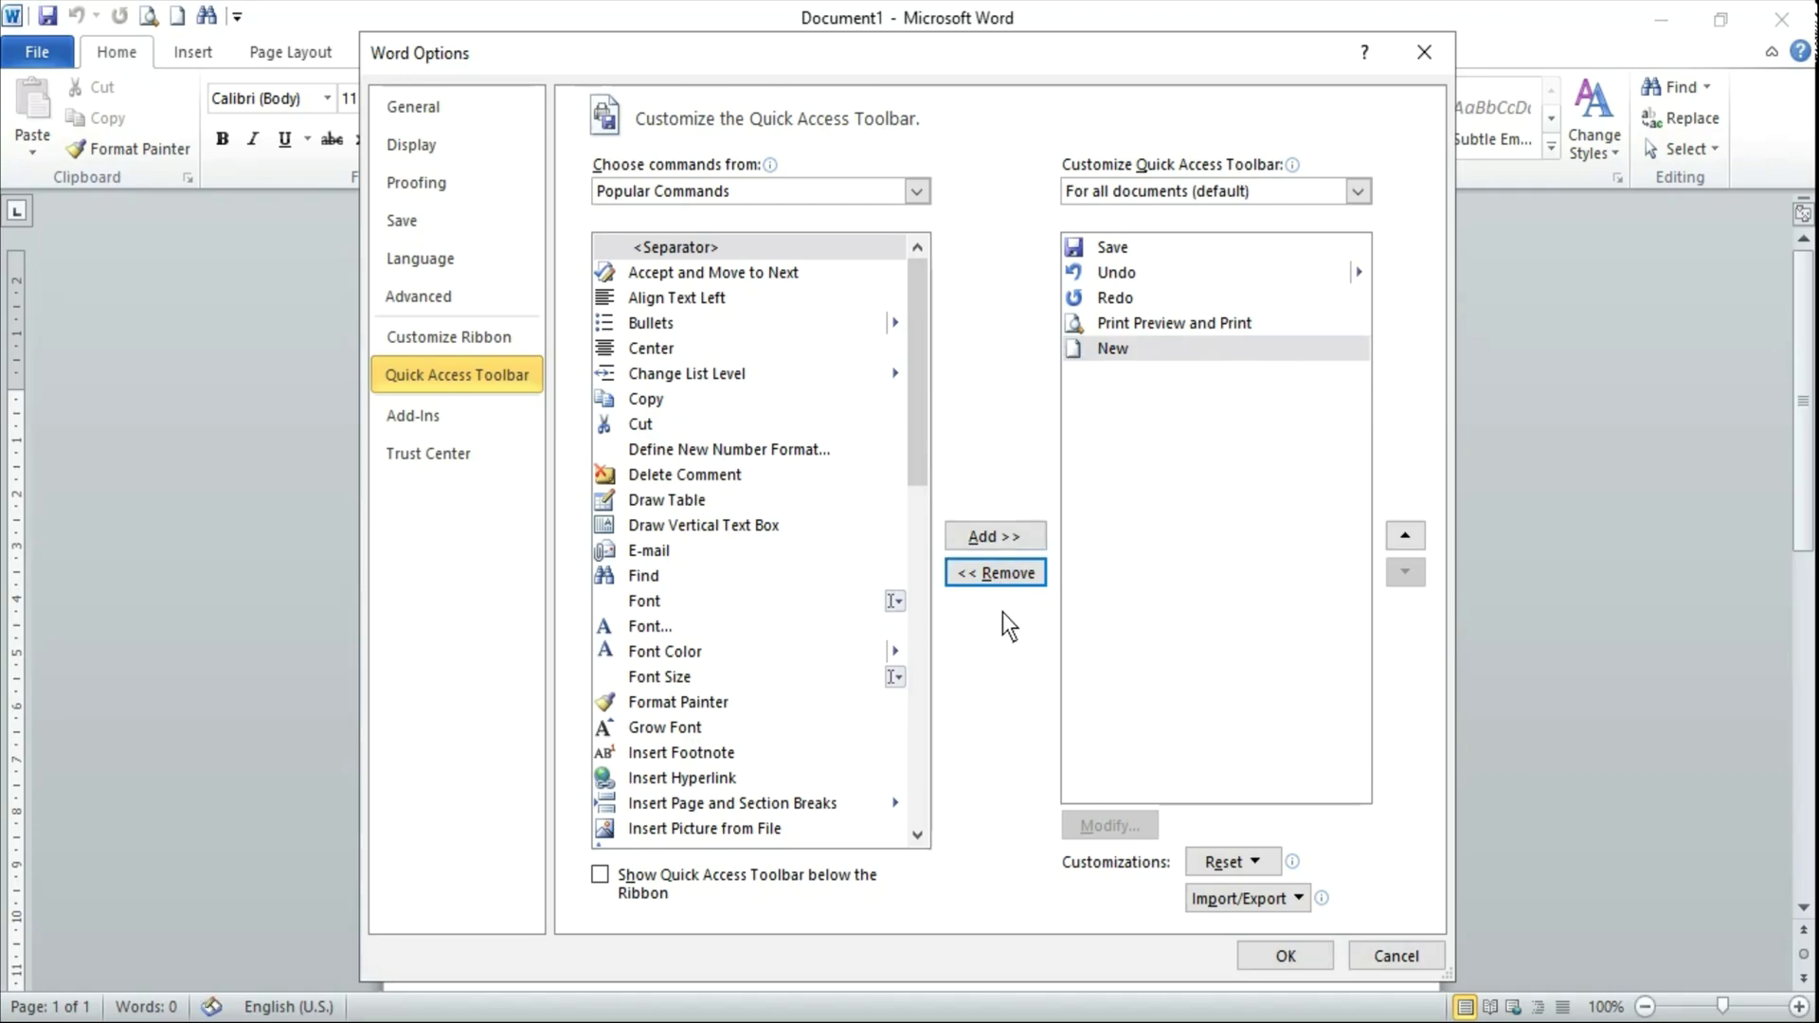
{"action": "left_click", "coordinate": [1285, 955]}
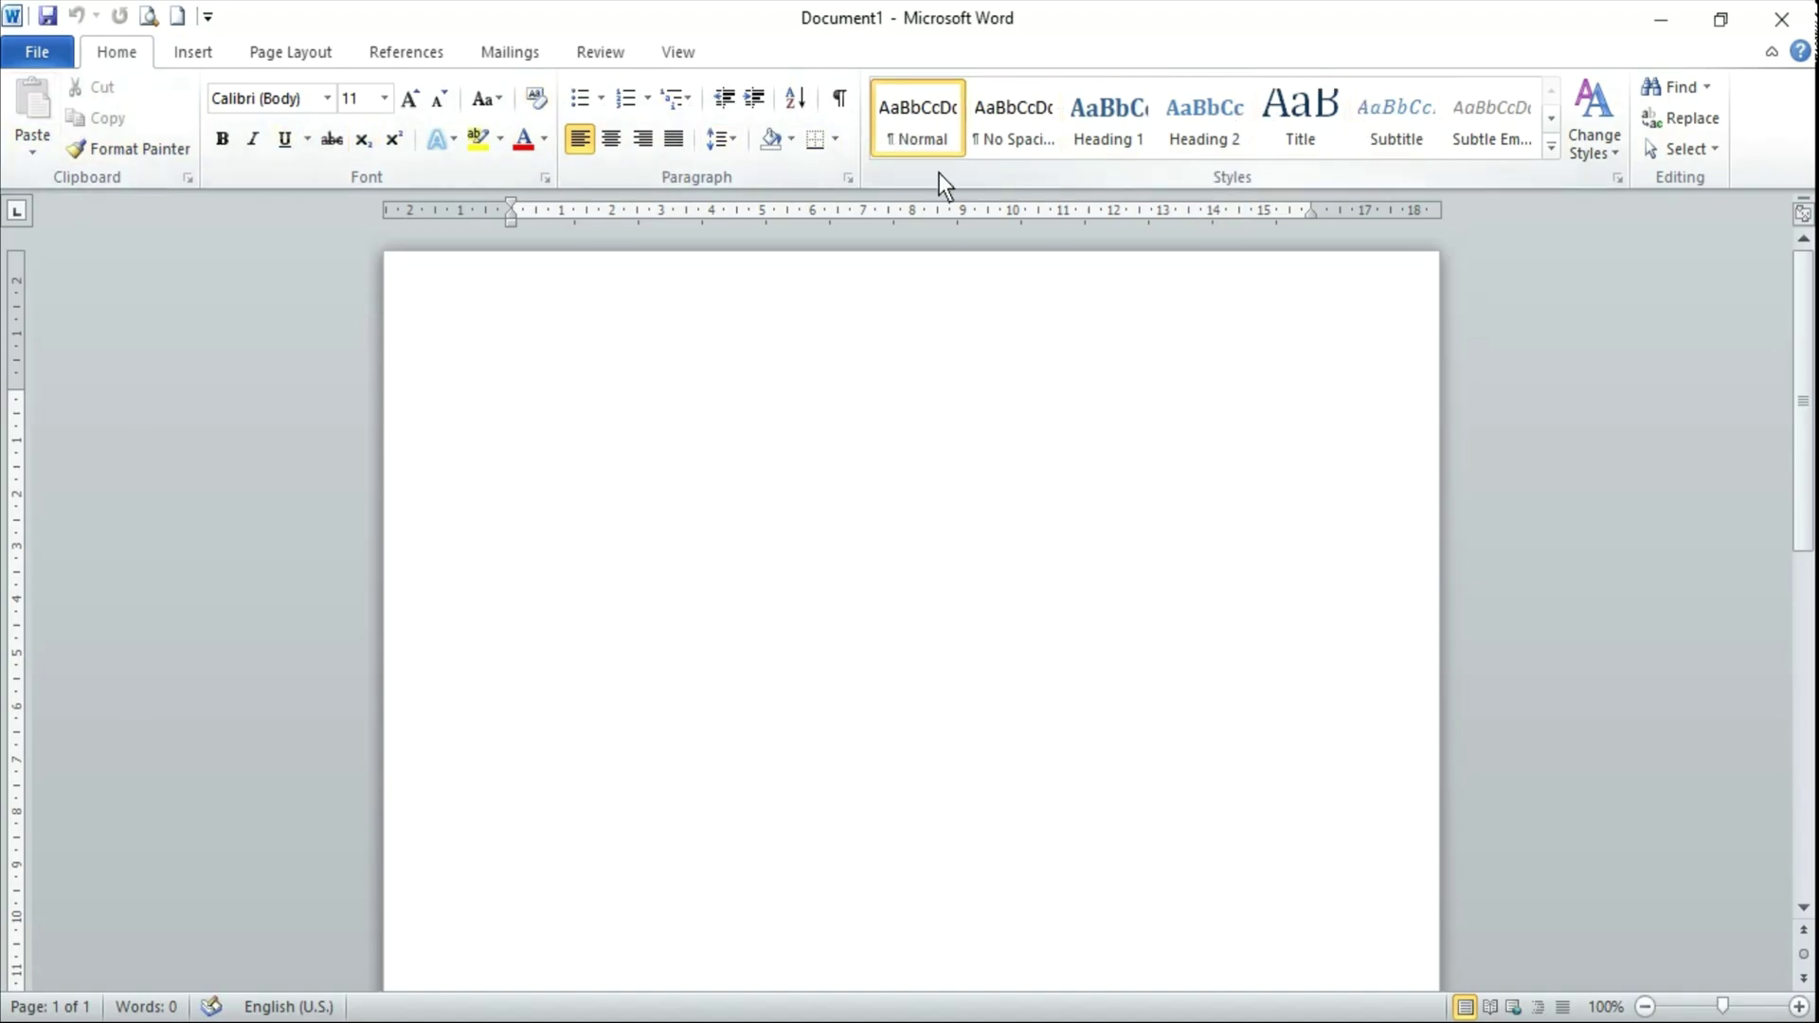
{"action": "left_click", "coordinate": [194, 54]}
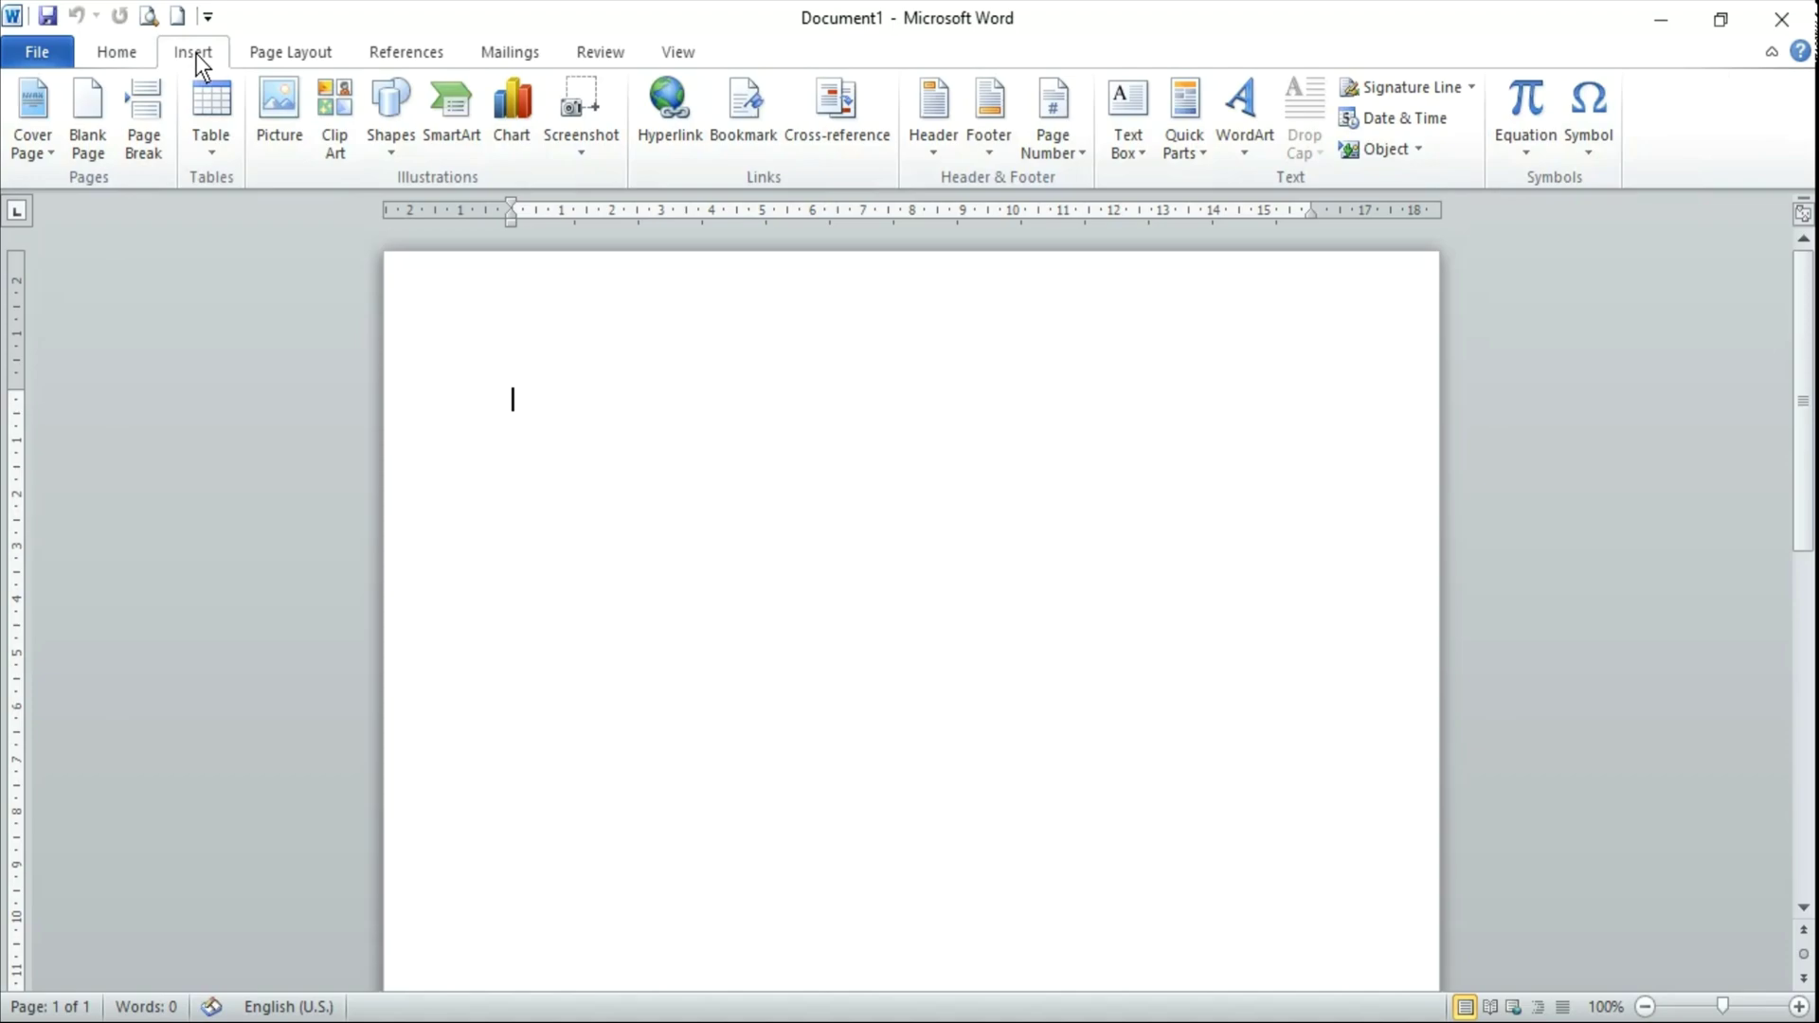
{"action": "left_click", "coordinate": [288, 57]}
{"action": "left_click", "coordinate": [413, 57]}
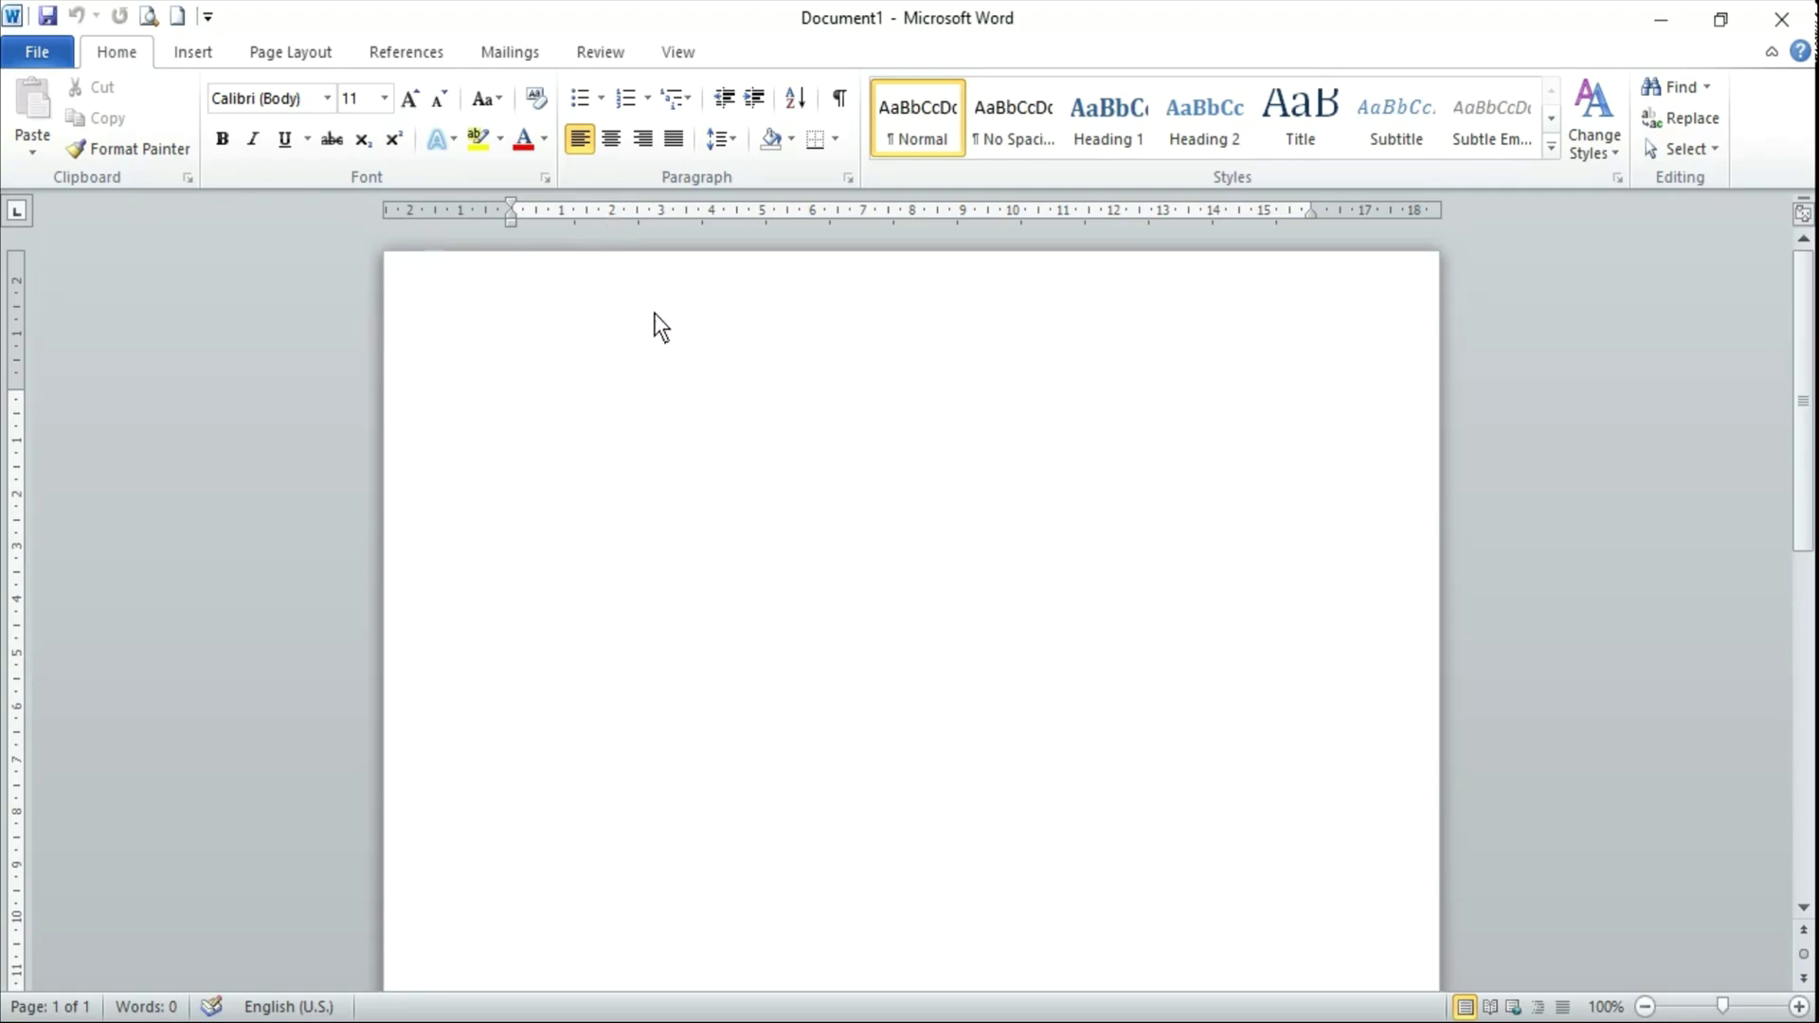
Select and deselect the empty paragraph, then drag its right indent marker further right.
{"action": "left_click_drag", "start_coordinate": [511, 356], "coordinate": [516, 439]}
{"action": "left_click", "coordinate": [437, 311]}
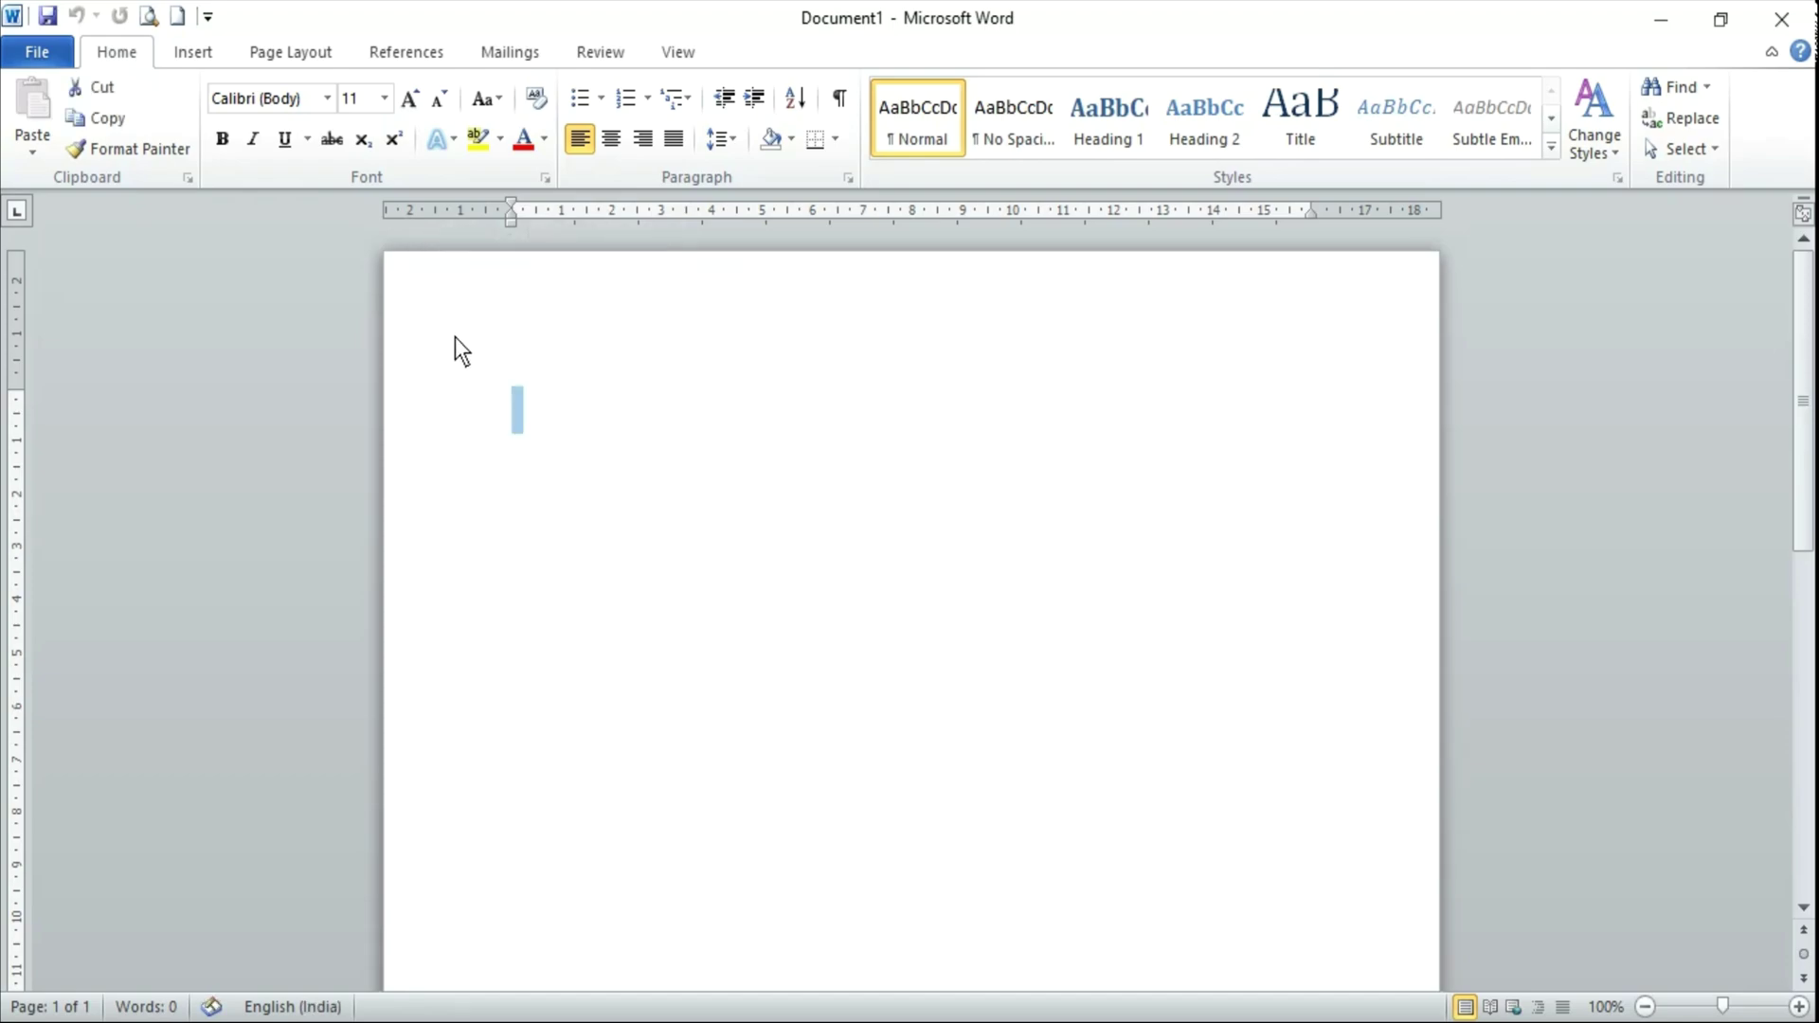
{"action": "left_click", "coordinate": [555, 430]}
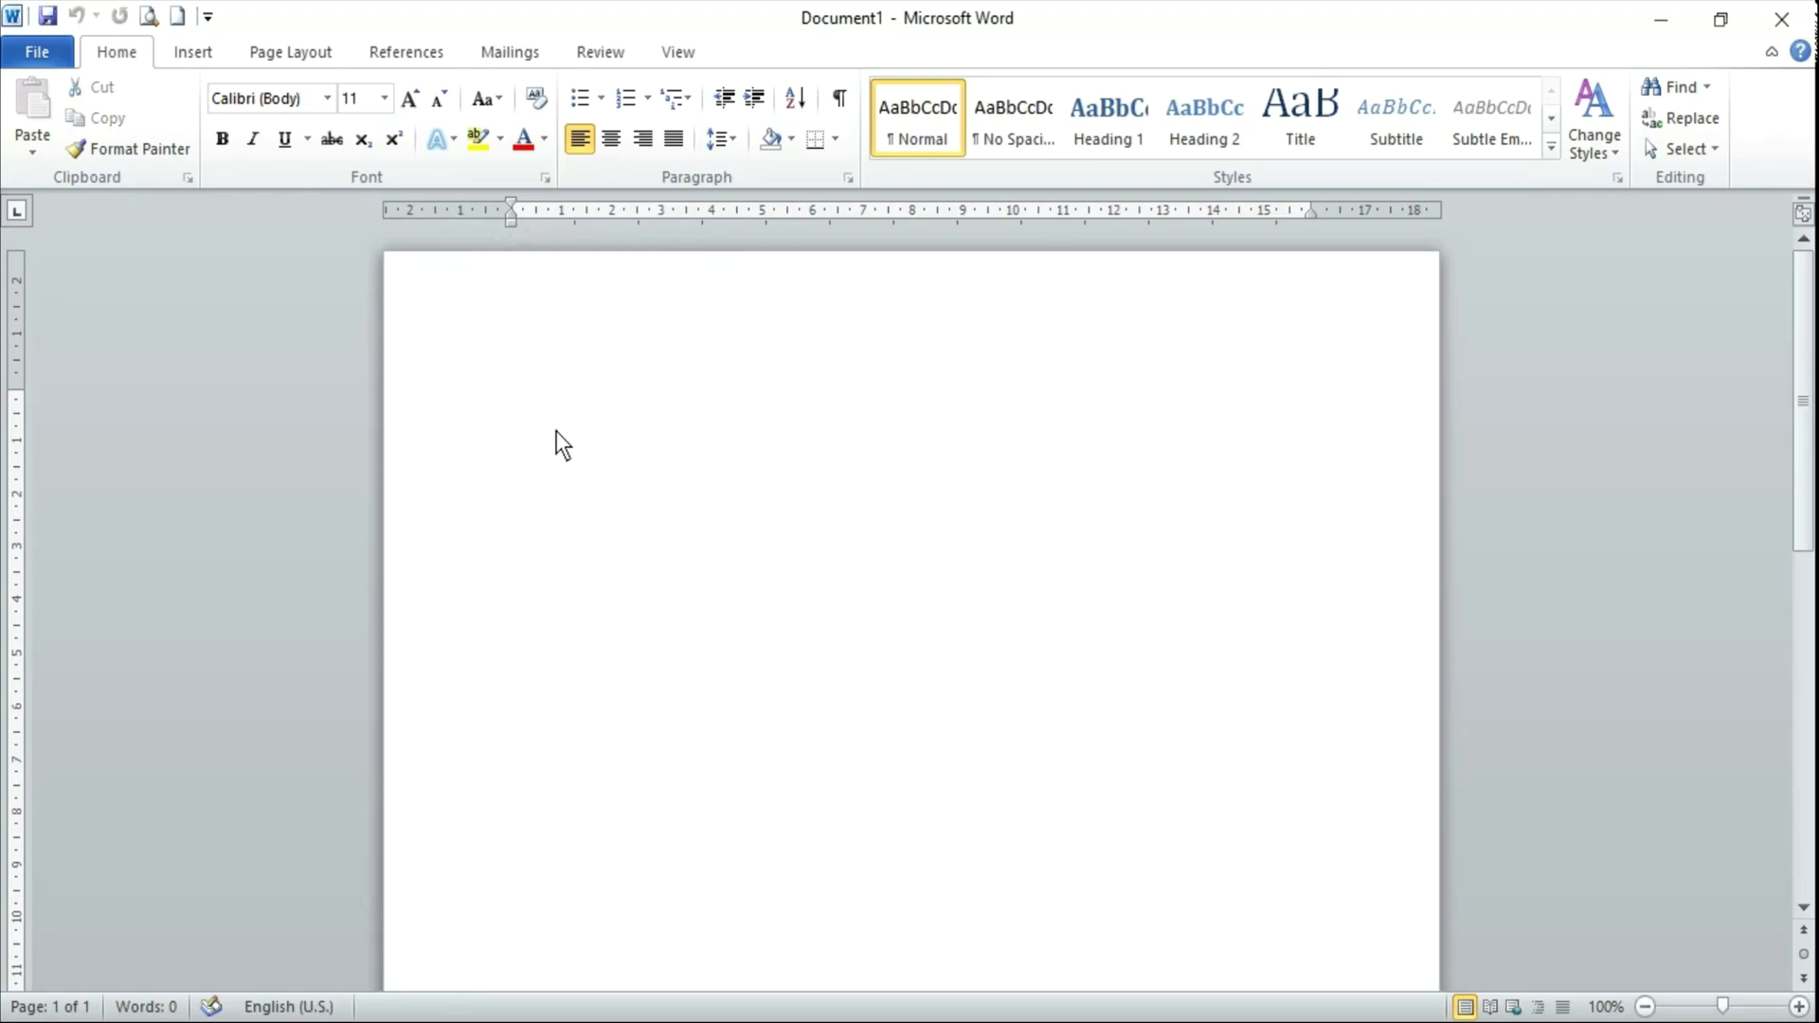
{"action": "left_click", "coordinate": [453, 318]}
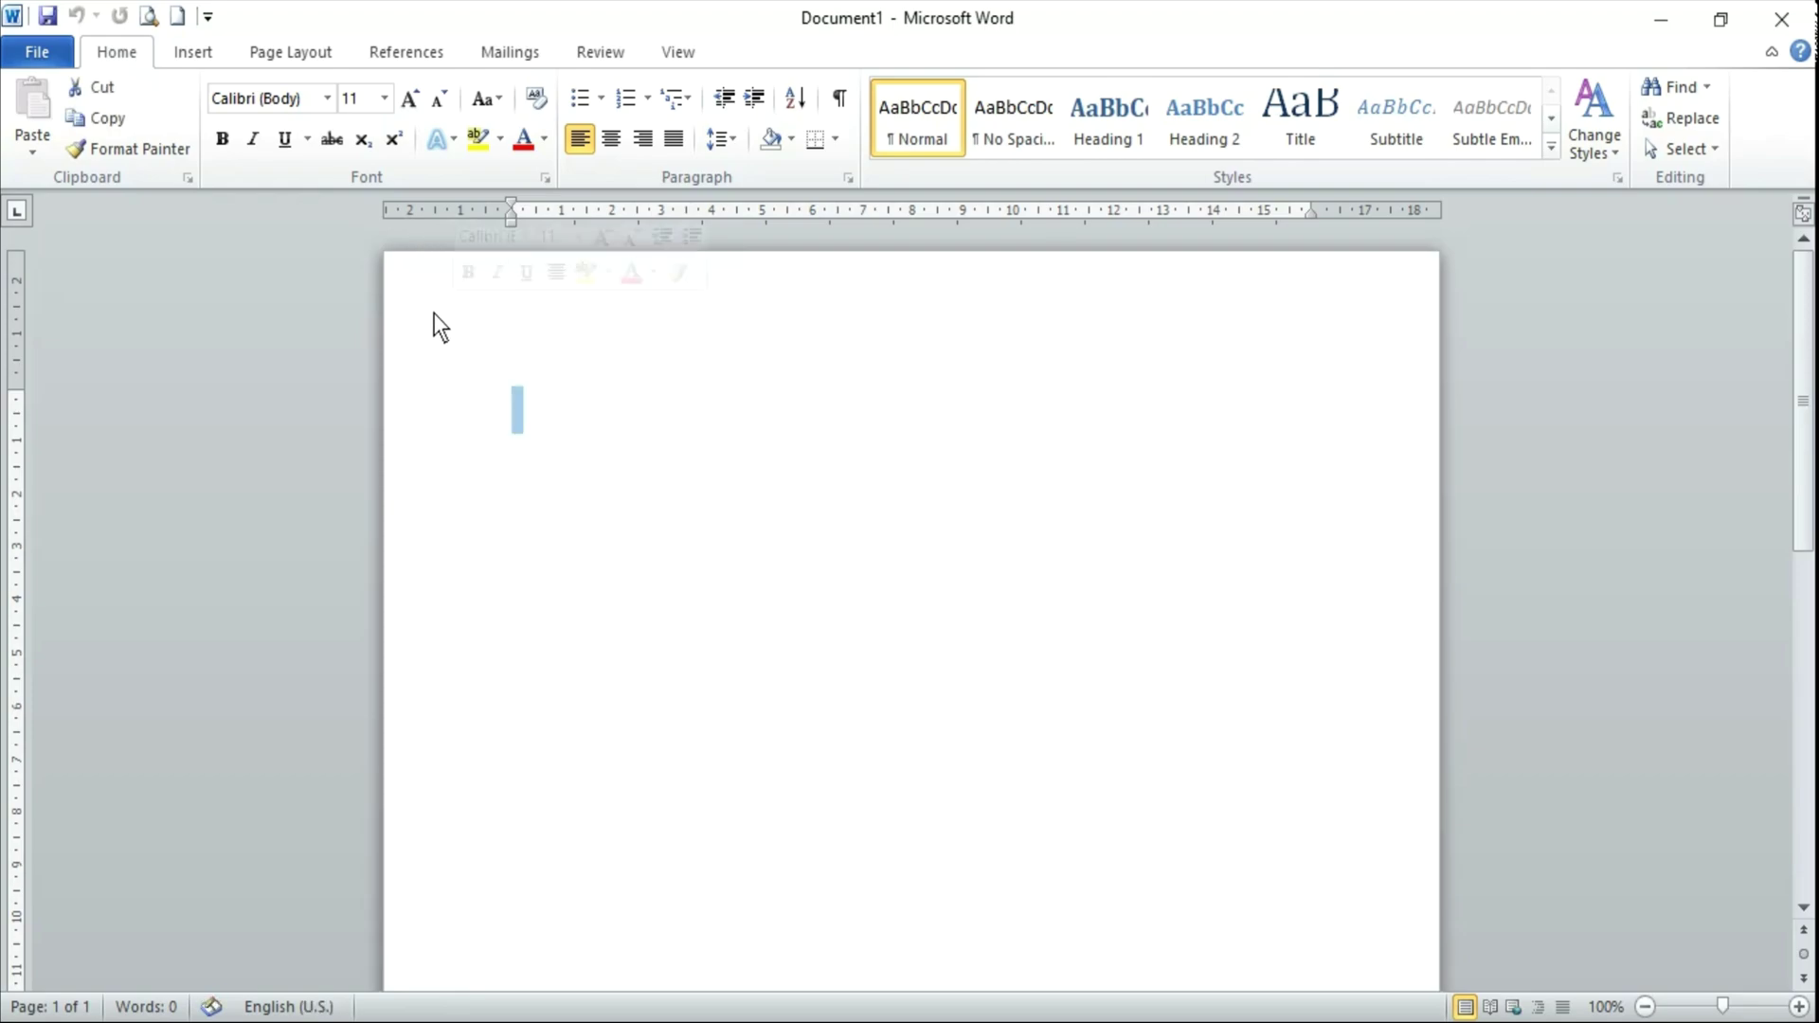
{"action": "left_click", "coordinate": [583, 436]}
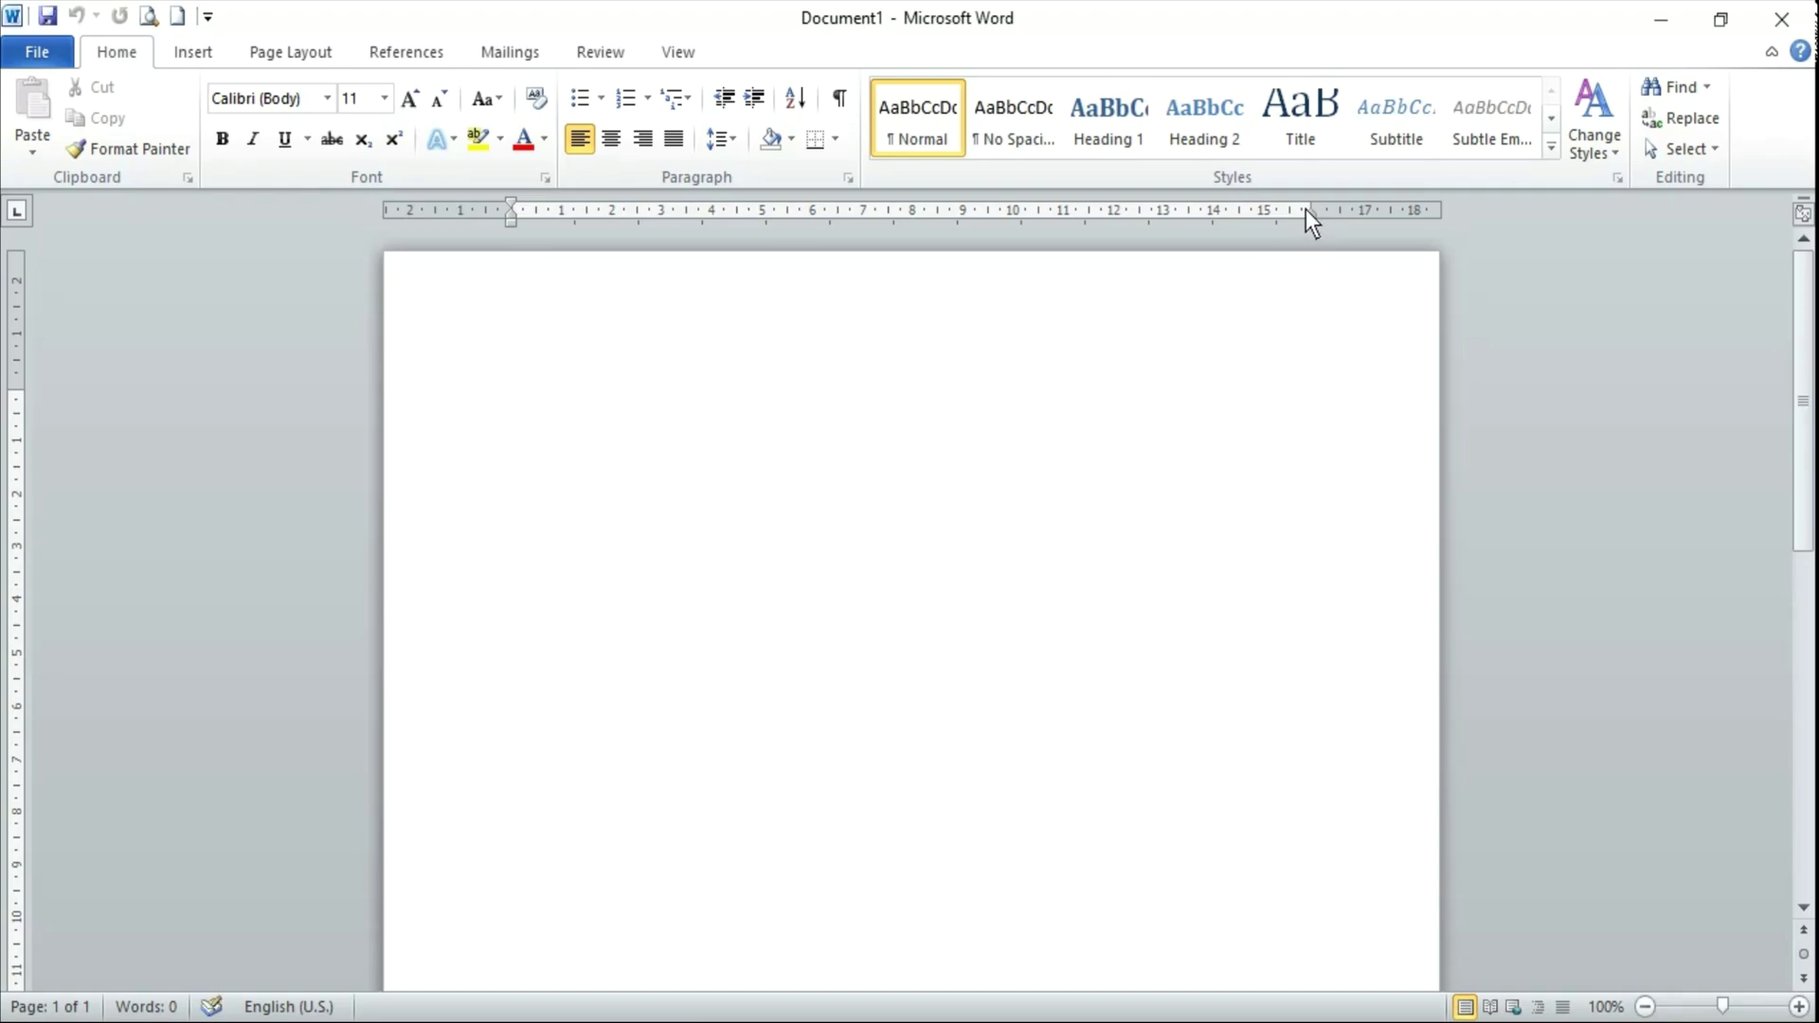
{"action": "left_click_drag", "start_coordinate": [1309, 209], "coordinate": [1384, 202]}
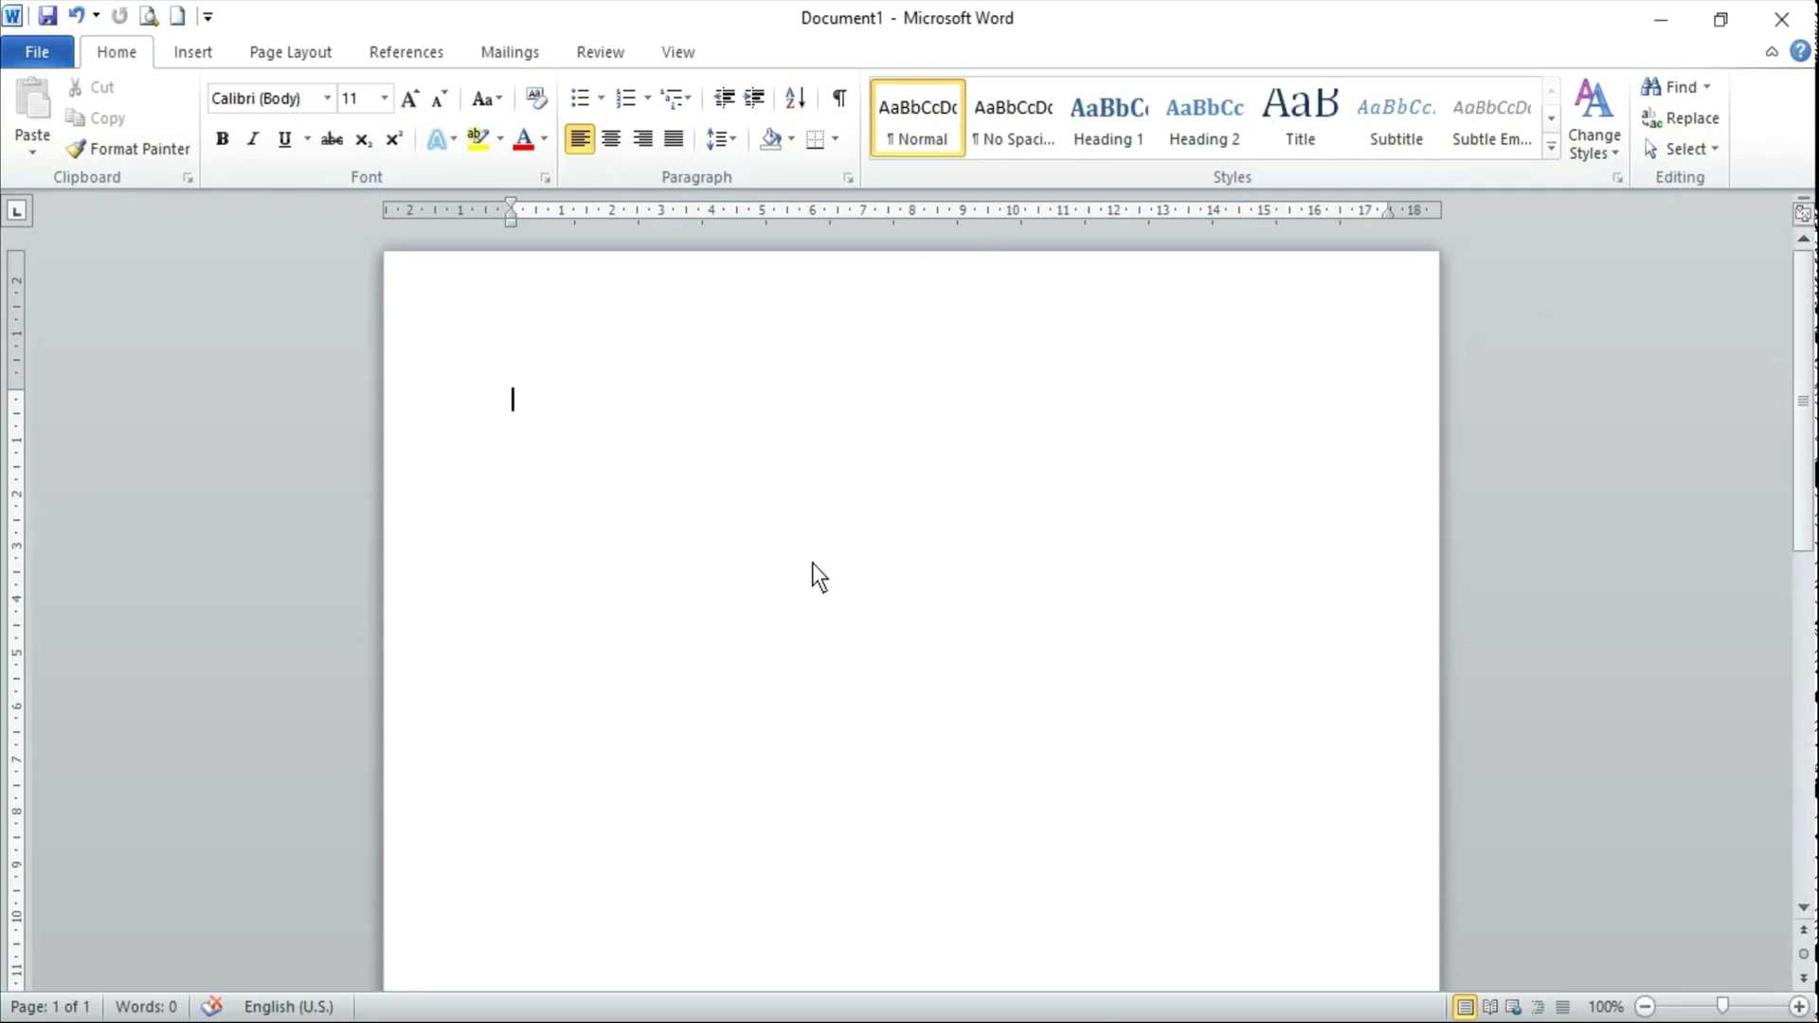
Scroll and pan back to the page, then zoom the blank document from 200% to 100%.
{"action": "scroll", "coordinate": [821, 598], "scroll_direction": "up", "scroll_amount": 2, "text": "ctrl"}
{"action": "scroll", "coordinate": [821, 598], "scroll_direction": "up", "scroll_amount": 4, "text": "ctrl"}
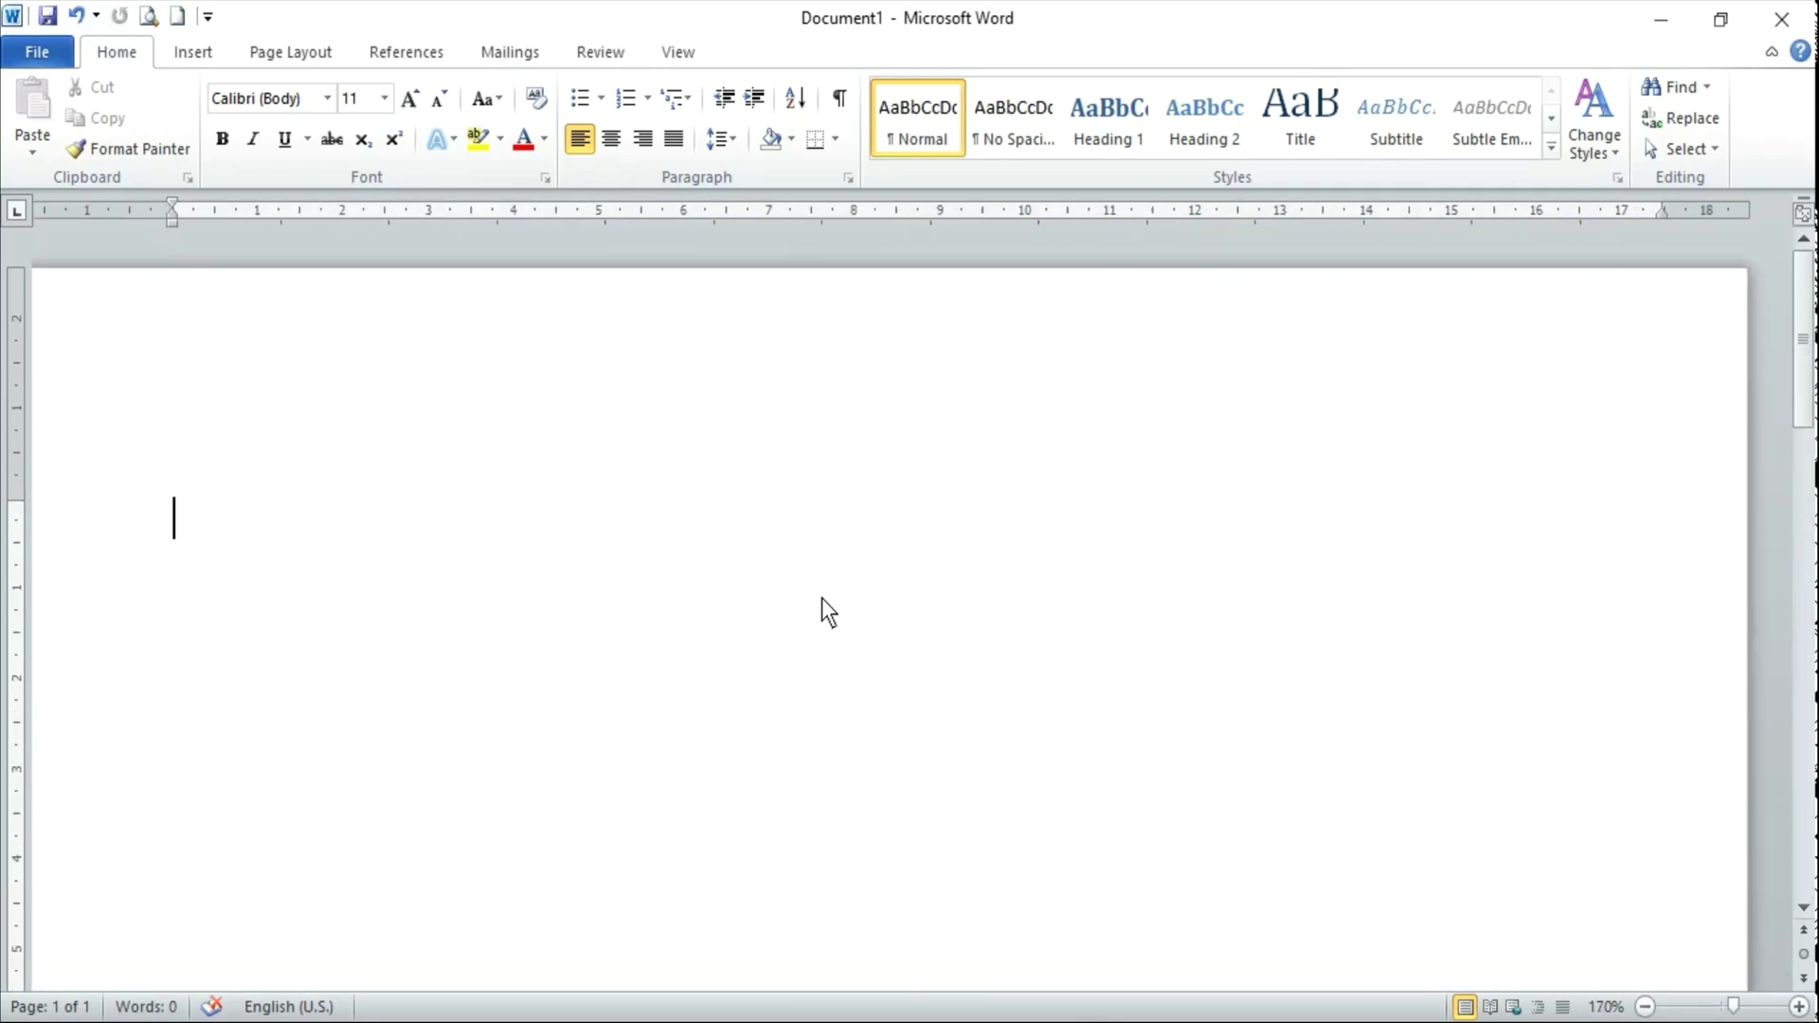
{"action": "scroll", "coordinate": [821, 598], "scroll_direction": "up", "scroll_amount": 4, "text": "ctrl"}
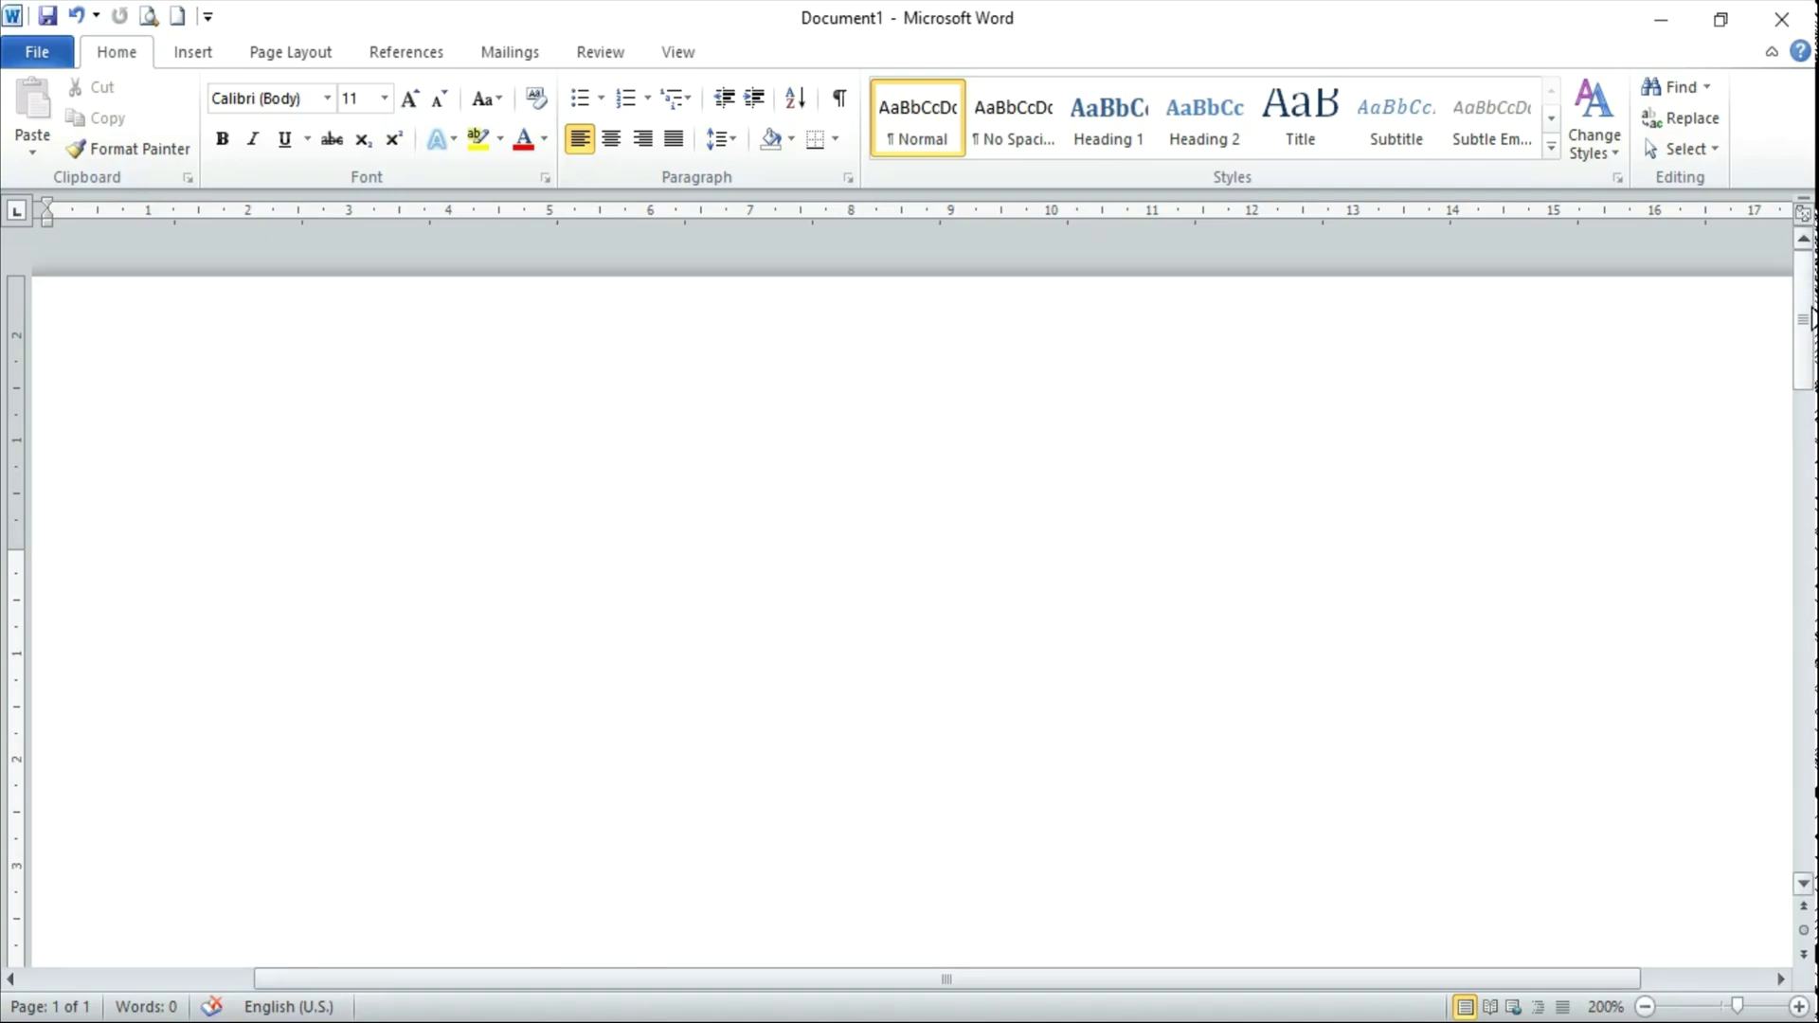
{"action": "mouse_move", "coordinate": [1810, 355]}
{"action": "left_mouse_down"}
{"action": "mouse_move", "coordinate": [1811, 509]}
{"action": "mouse_move", "coordinate": [1813, 360]}
{"action": "left_mouse_up"}
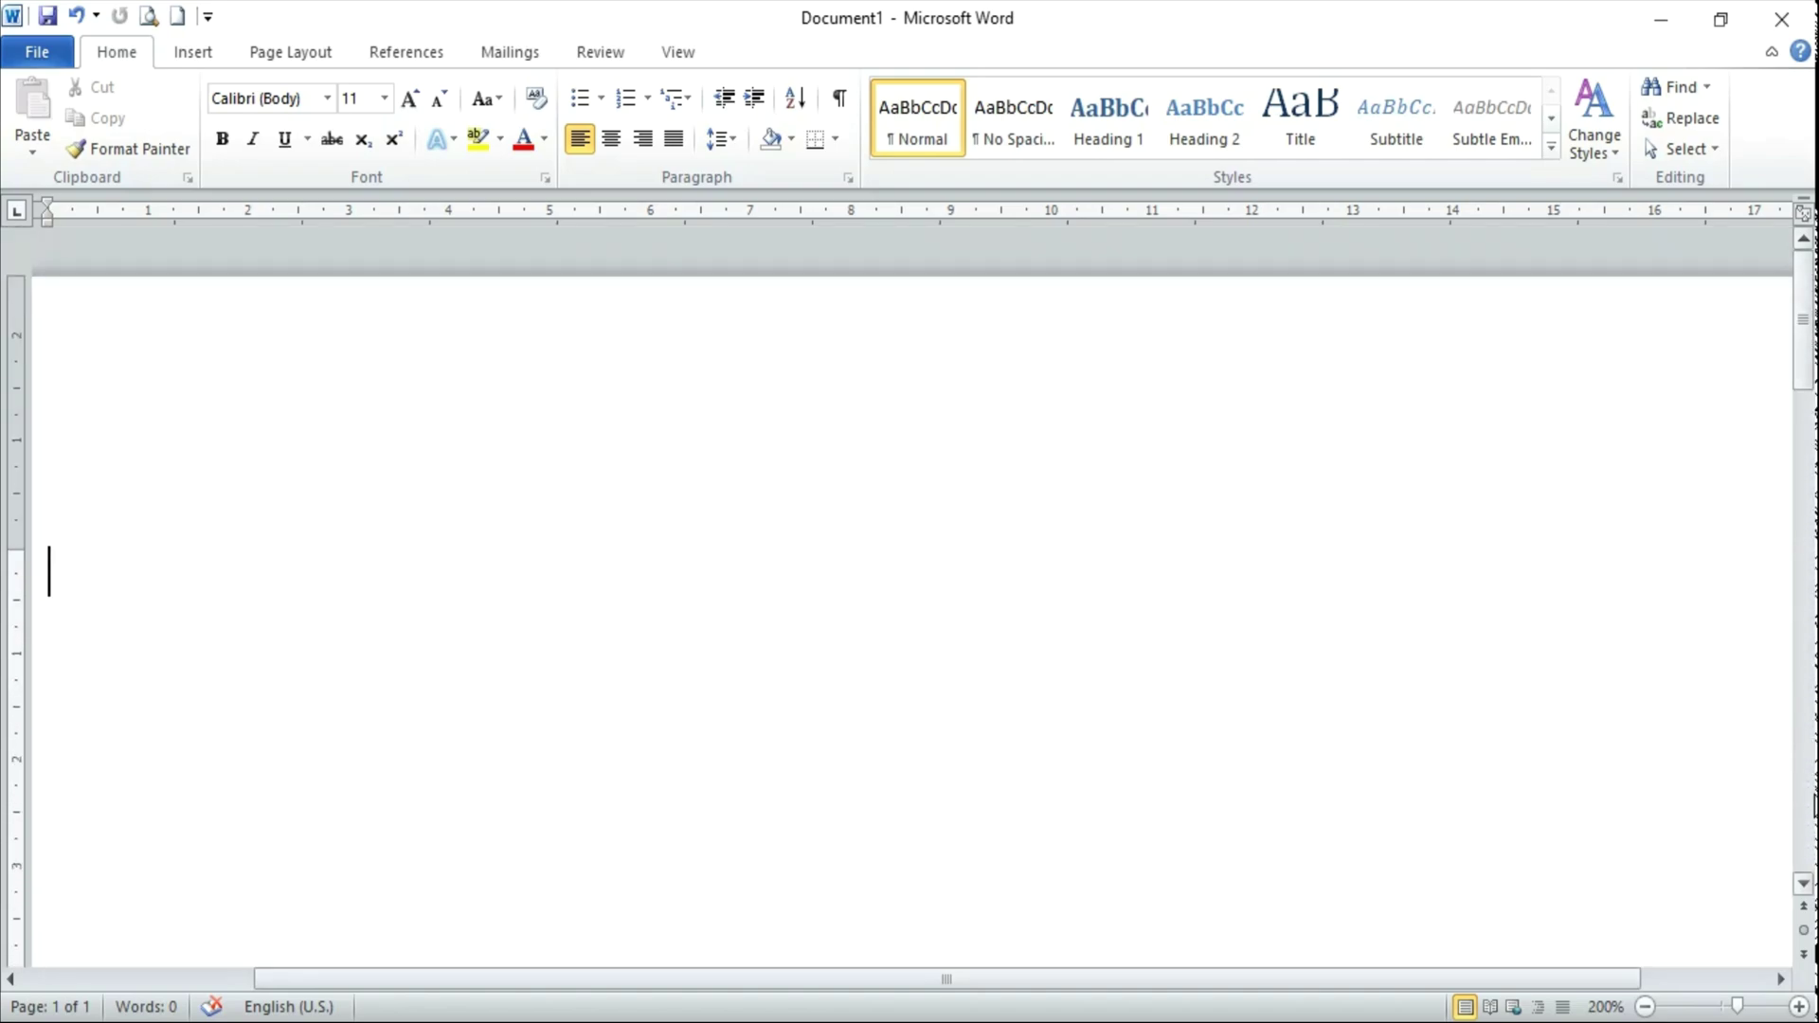
{"action": "left_click", "coordinate": [1804, 883]}
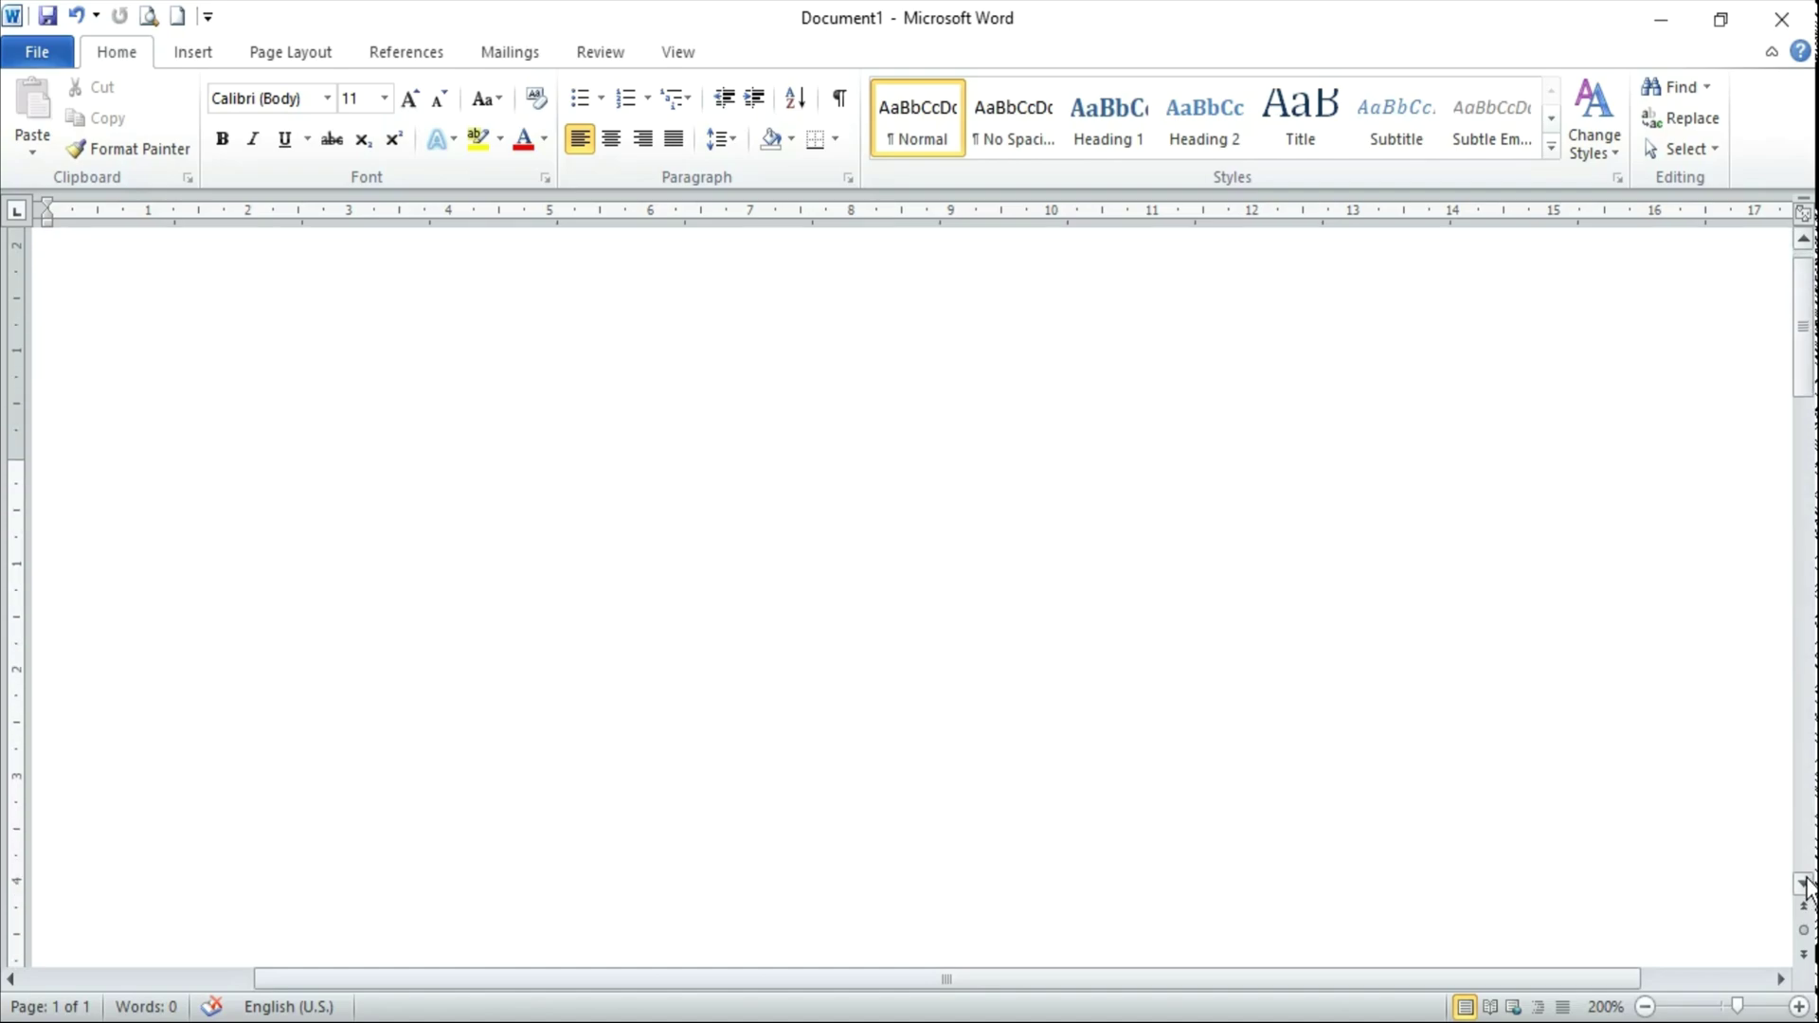
{"action": "left_click", "coordinate": [1804, 882]}
{"action": "left_click", "coordinate": [1805, 883]}
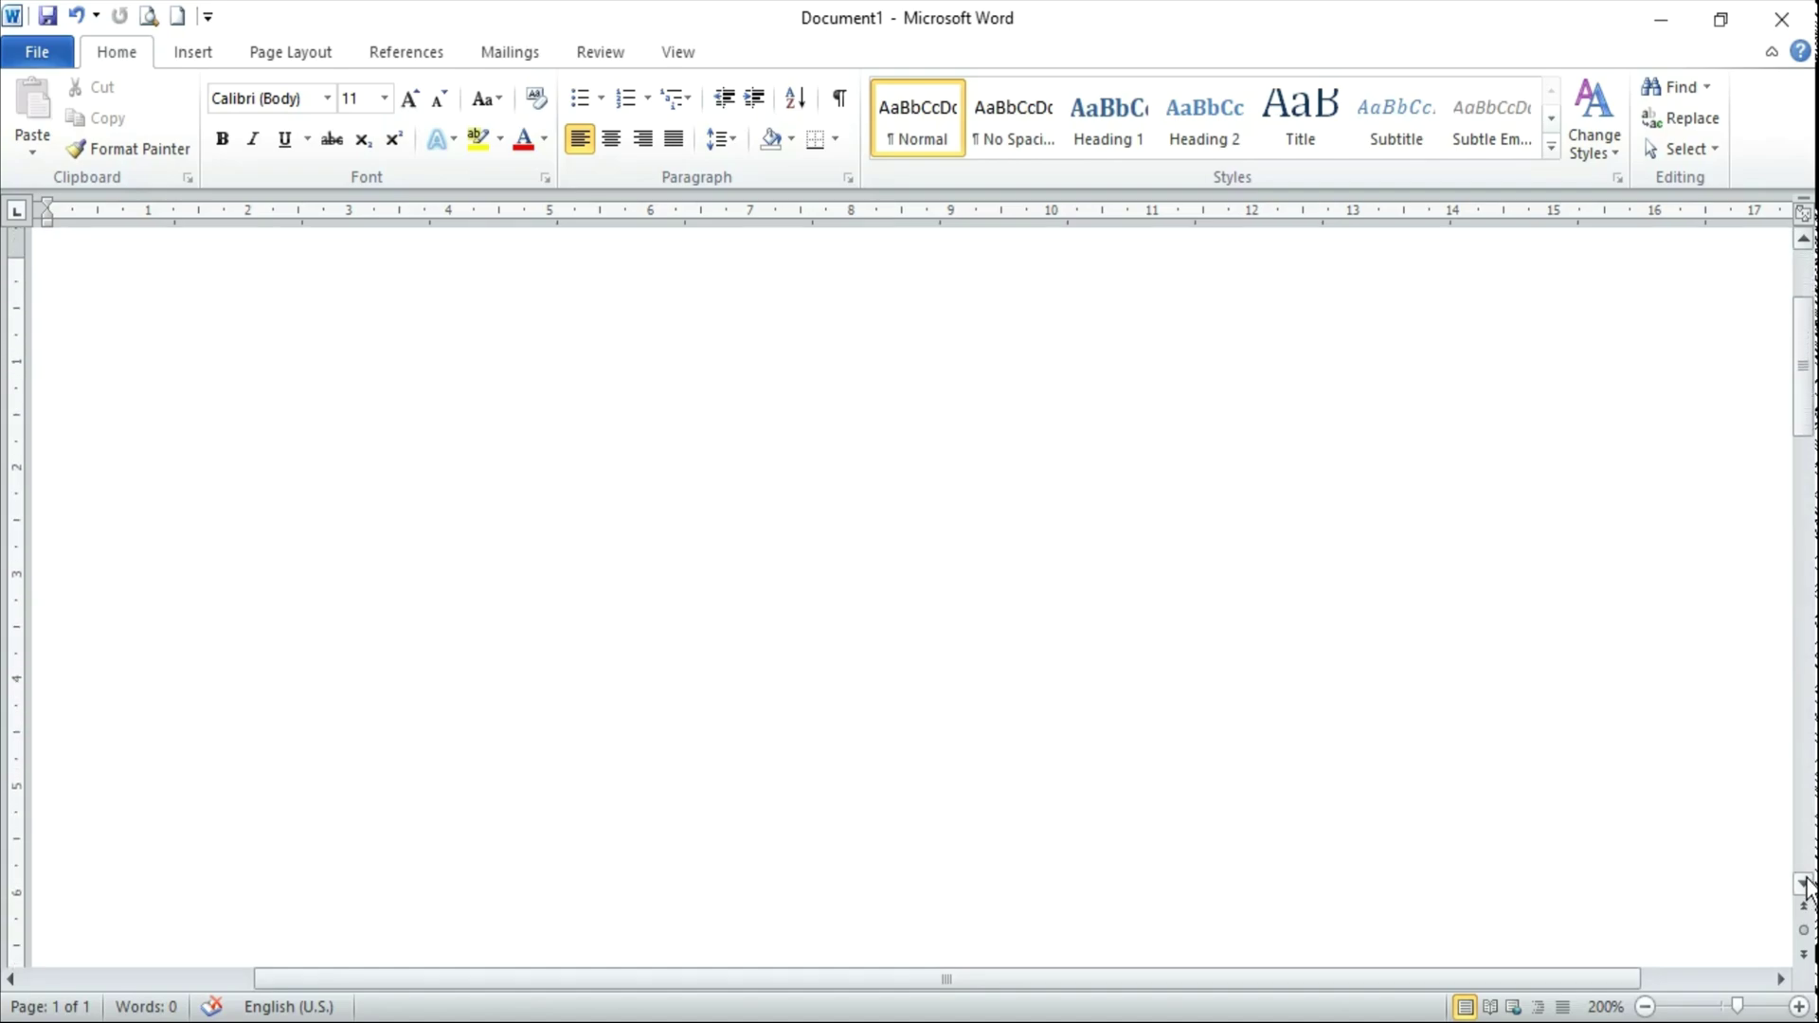
{"action": "left_click", "coordinate": [1805, 883]}
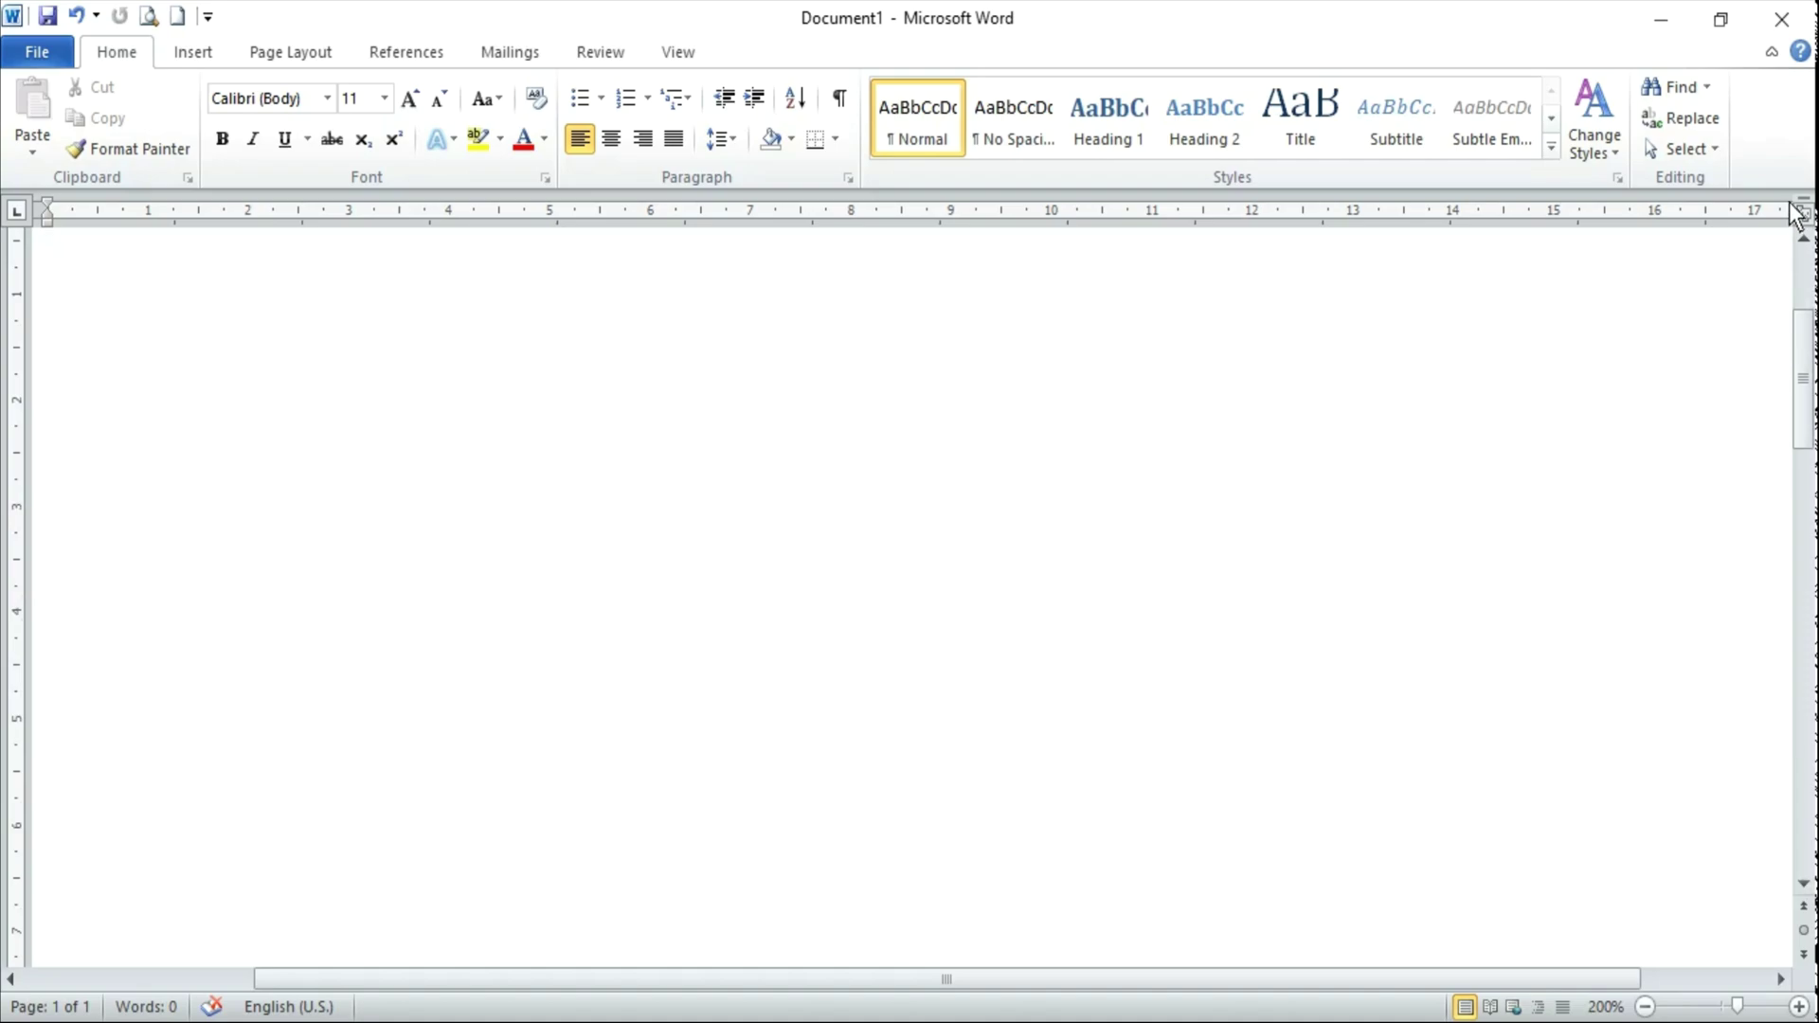
{"action": "mouse_move", "coordinate": [1197, 977]}
{"action": "left_mouse_down"}
{"action": "mouse_move", "coordinate": [1130, 981]}
{"action": "mouse_move", "coordinate": [1272, 1014]}
{"action": "left_mouse_up"}
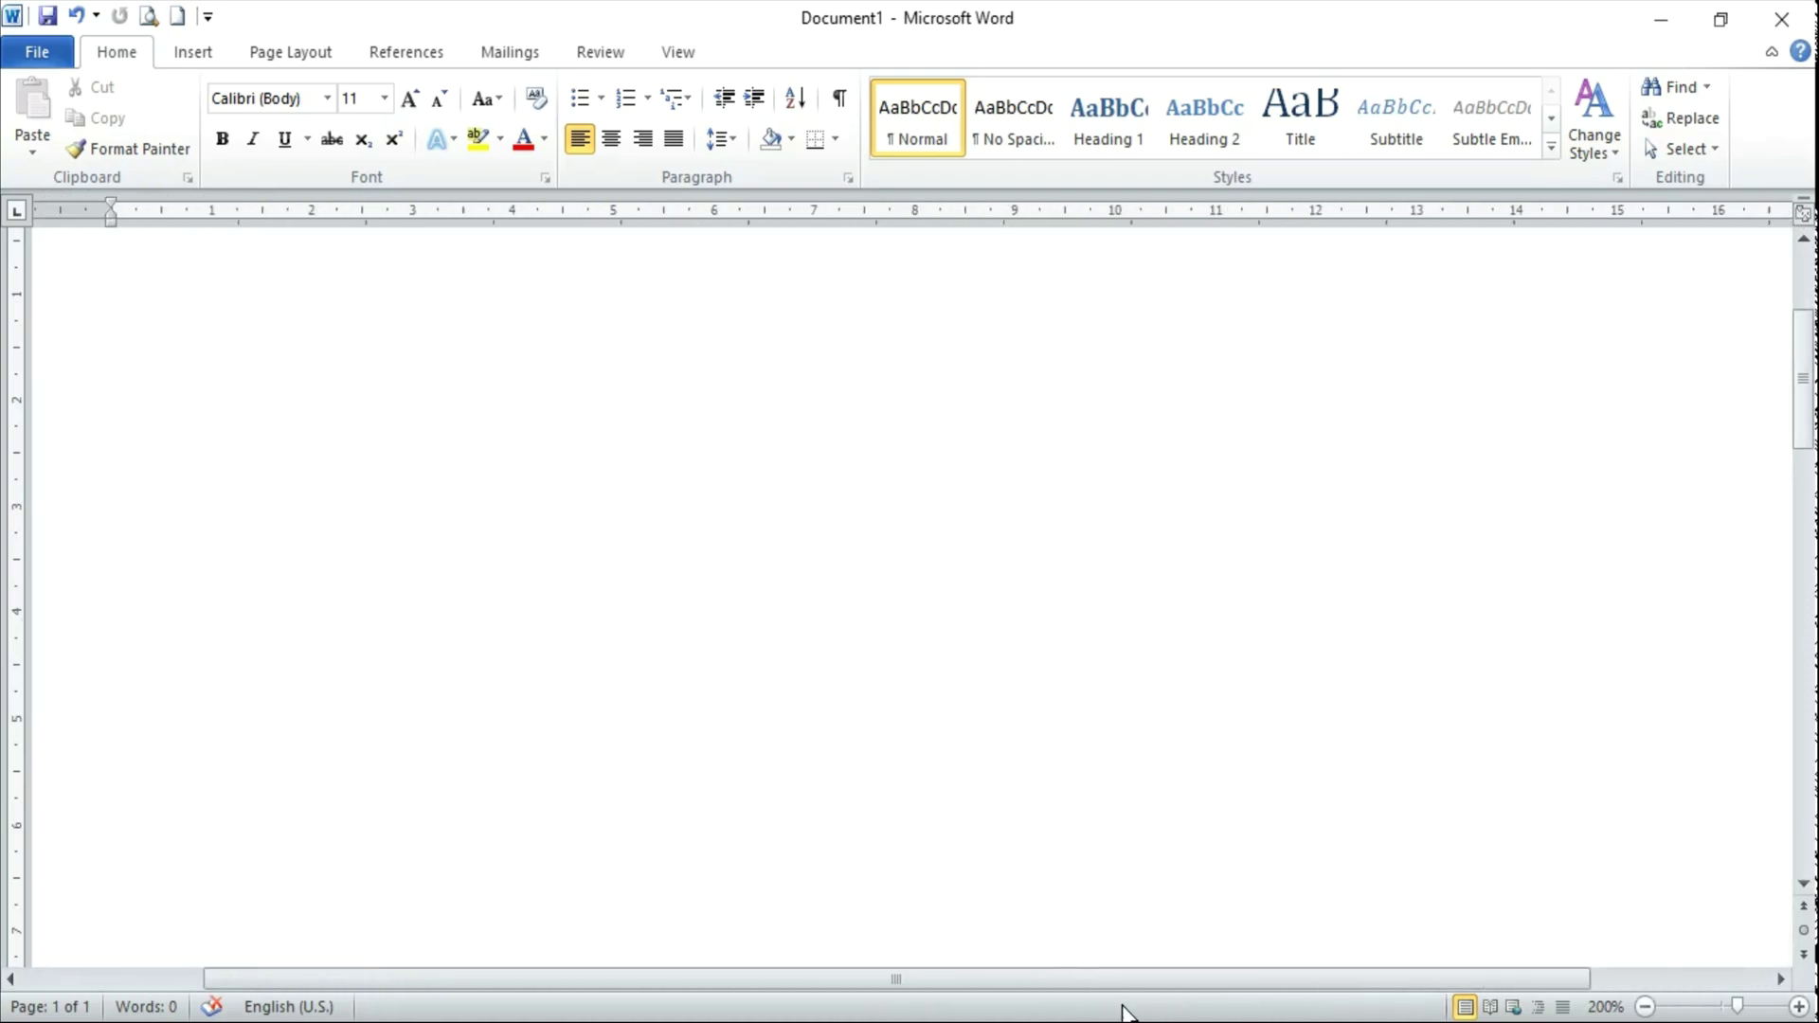
{"action": "scroll", "coordinate": [885, 434], "scroll_direction": "down", "scroll_amount": 10}
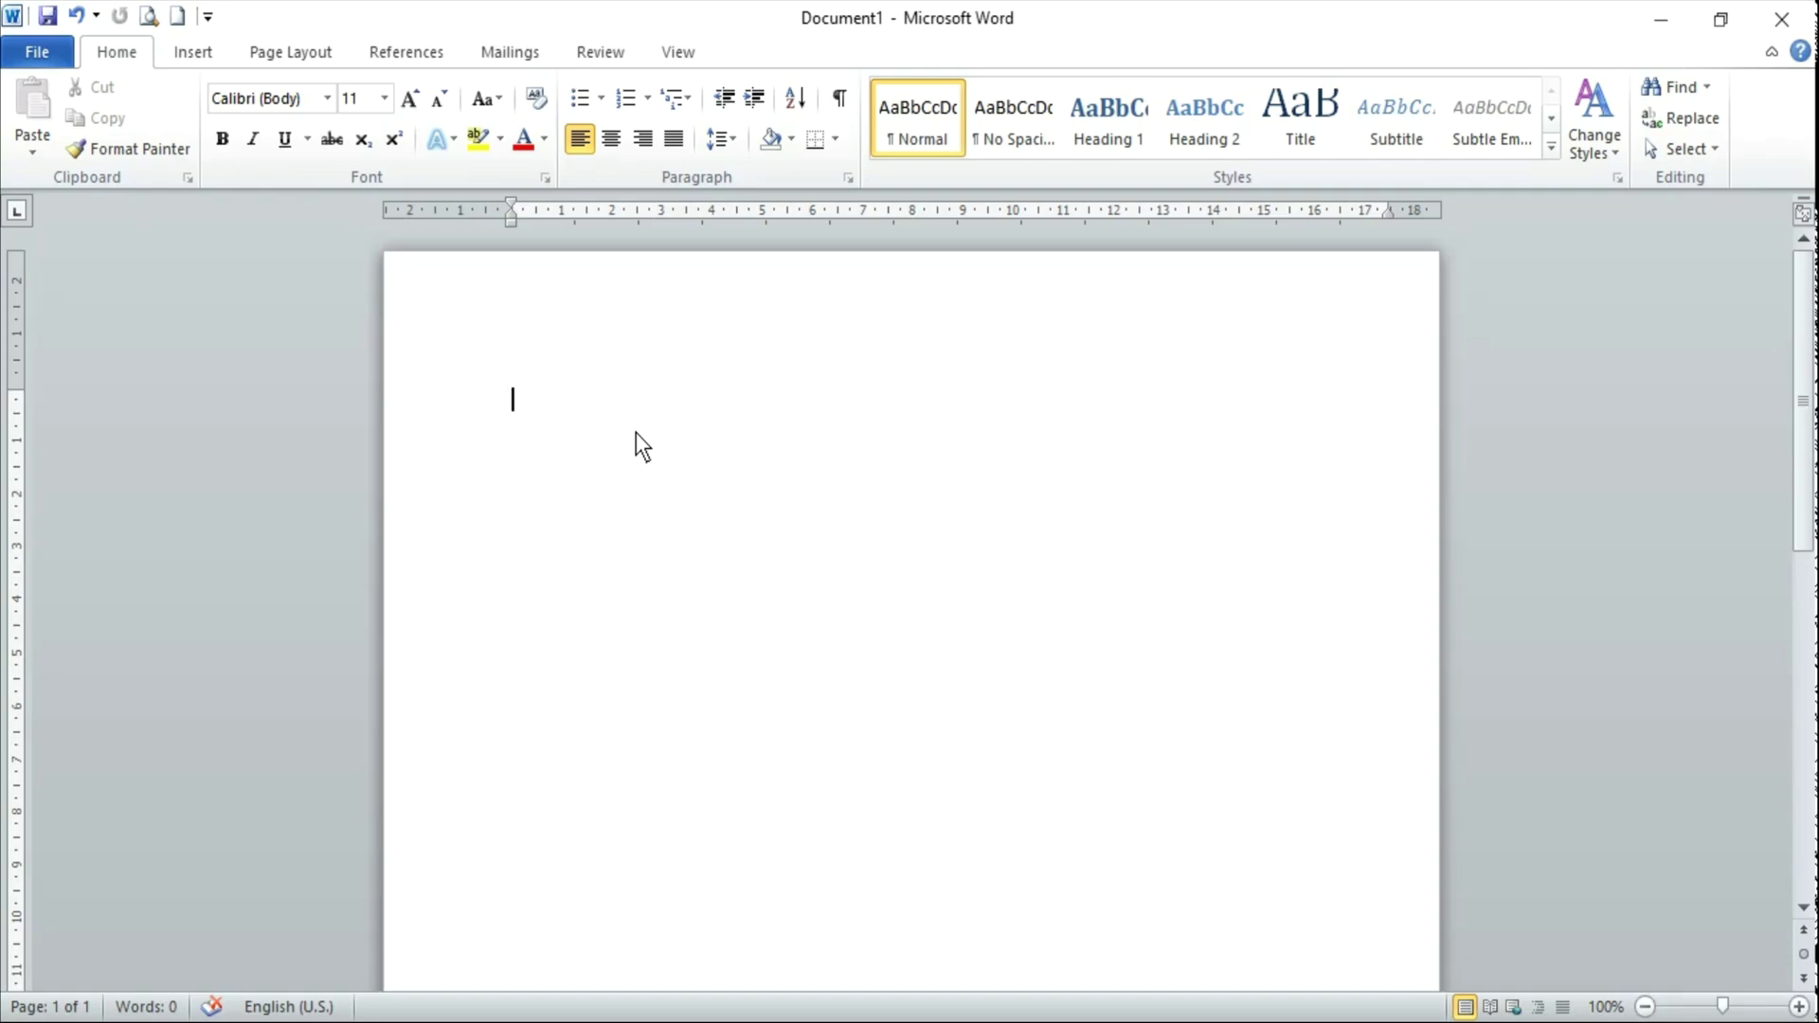
Set the font size to 18 and generate sample paragraphs with =rand().
{"action": "key", "text": "ctrl+shift+period"}
{"action": "key", "text": "ctrl+shift+period"}
{"action": "key", "text": "ctrl+shift+period"}
{"action": "type", "text": "=r"}
{"action": "type", "text": "and"}
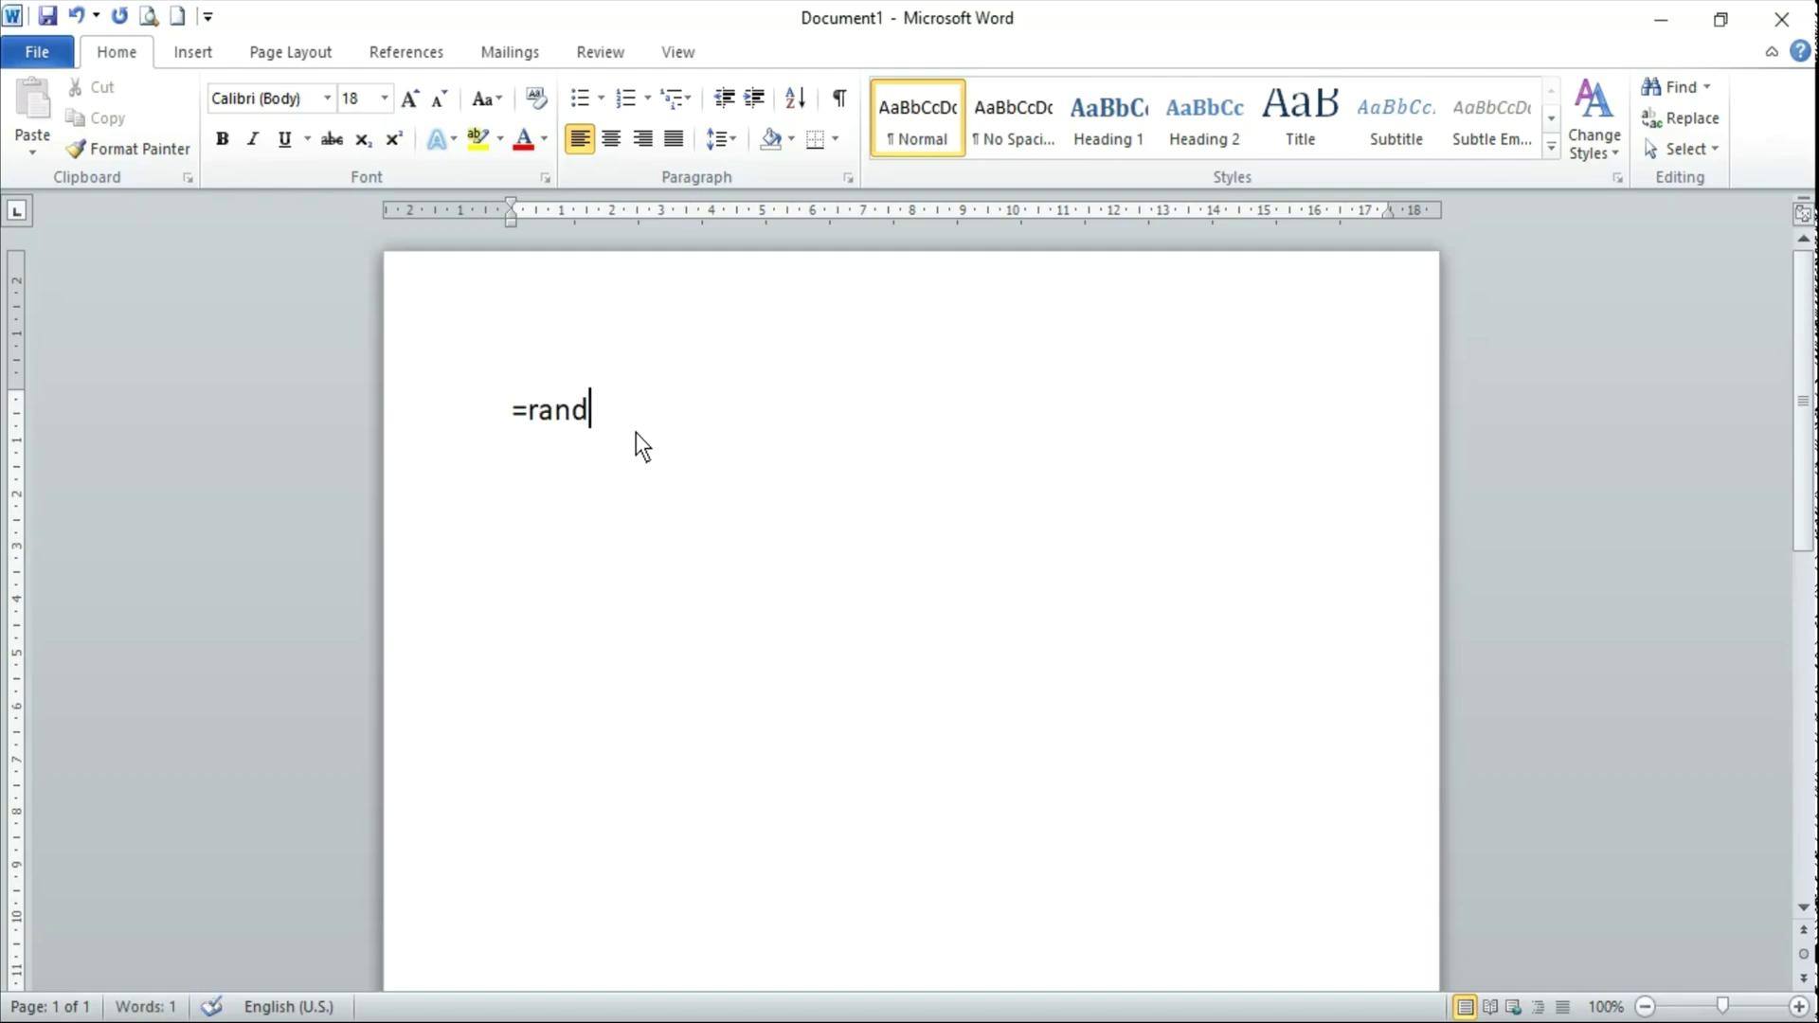
{"action": "type", "text": "()"}
{"action": "key", "text": "Return"}
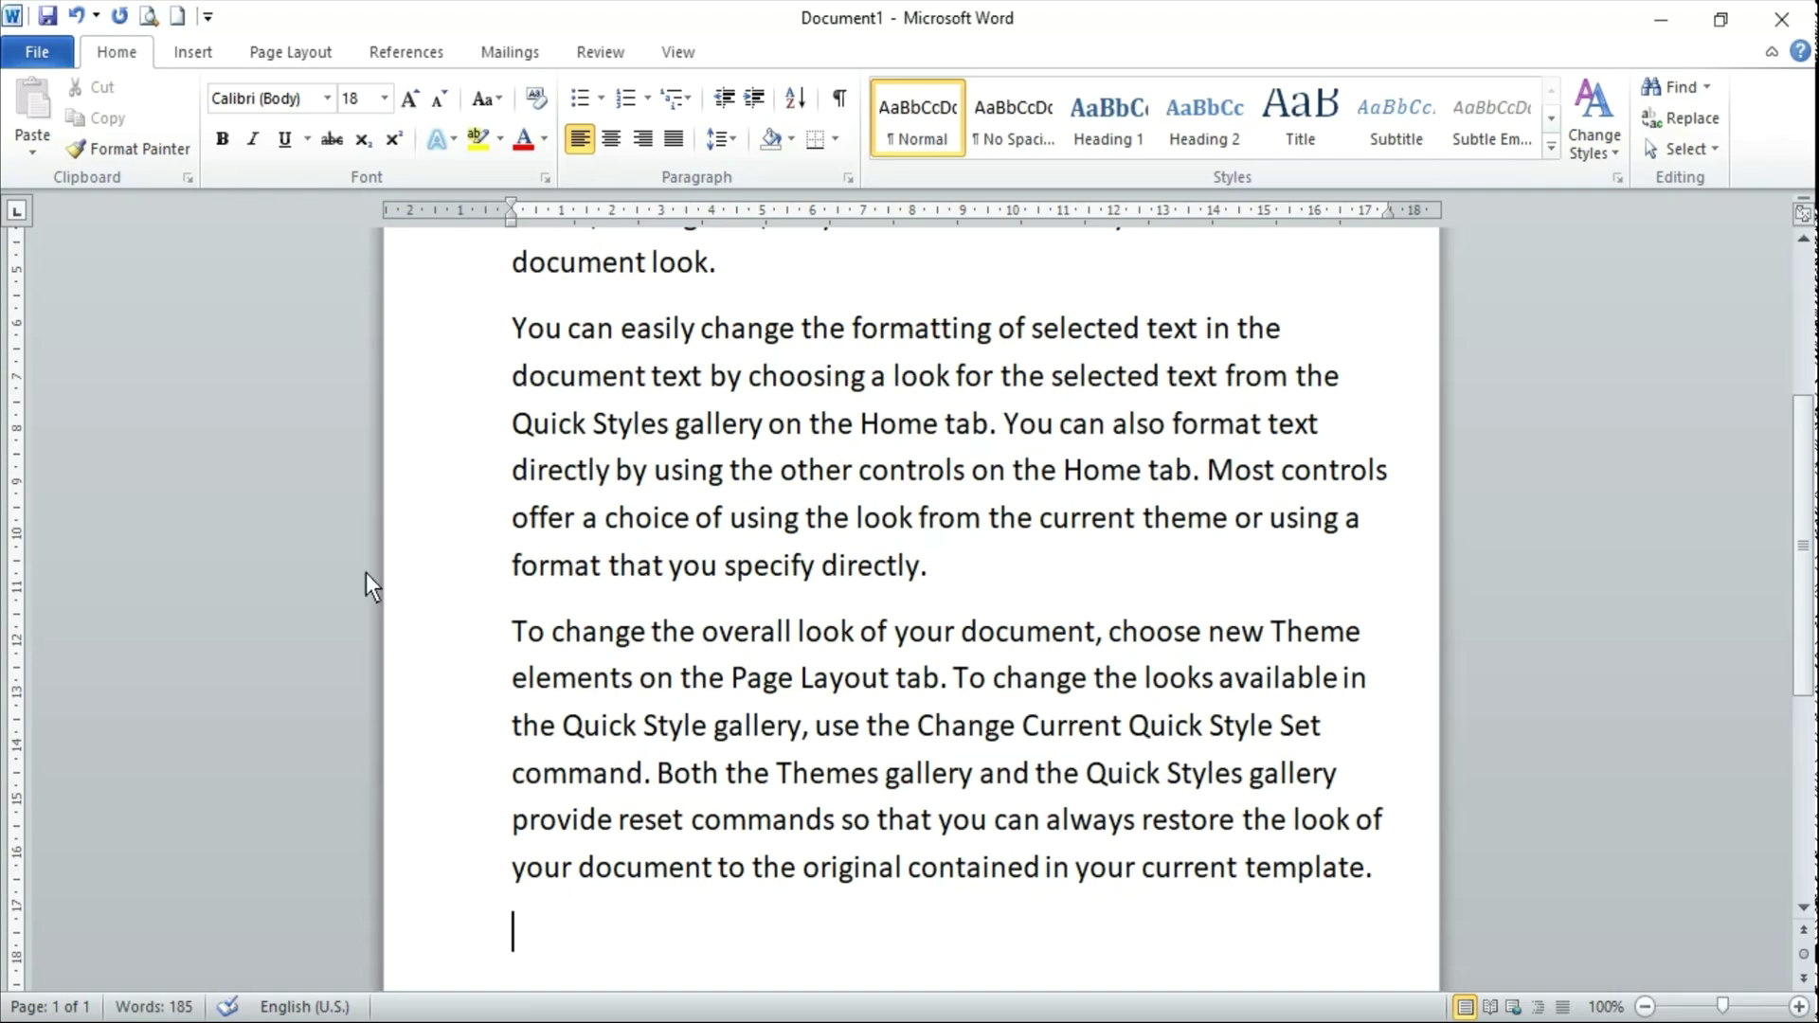
Scroll to page 2 and place the insertion point in its text.
{"action": "scroll", "coordinate": [697, 783], "scroll_direction": "up", "scroll_amount": 1}
{"action": "scroll", "coordinate": [697, 783], "scroll_direction": "up", "scroll_amount": 2}
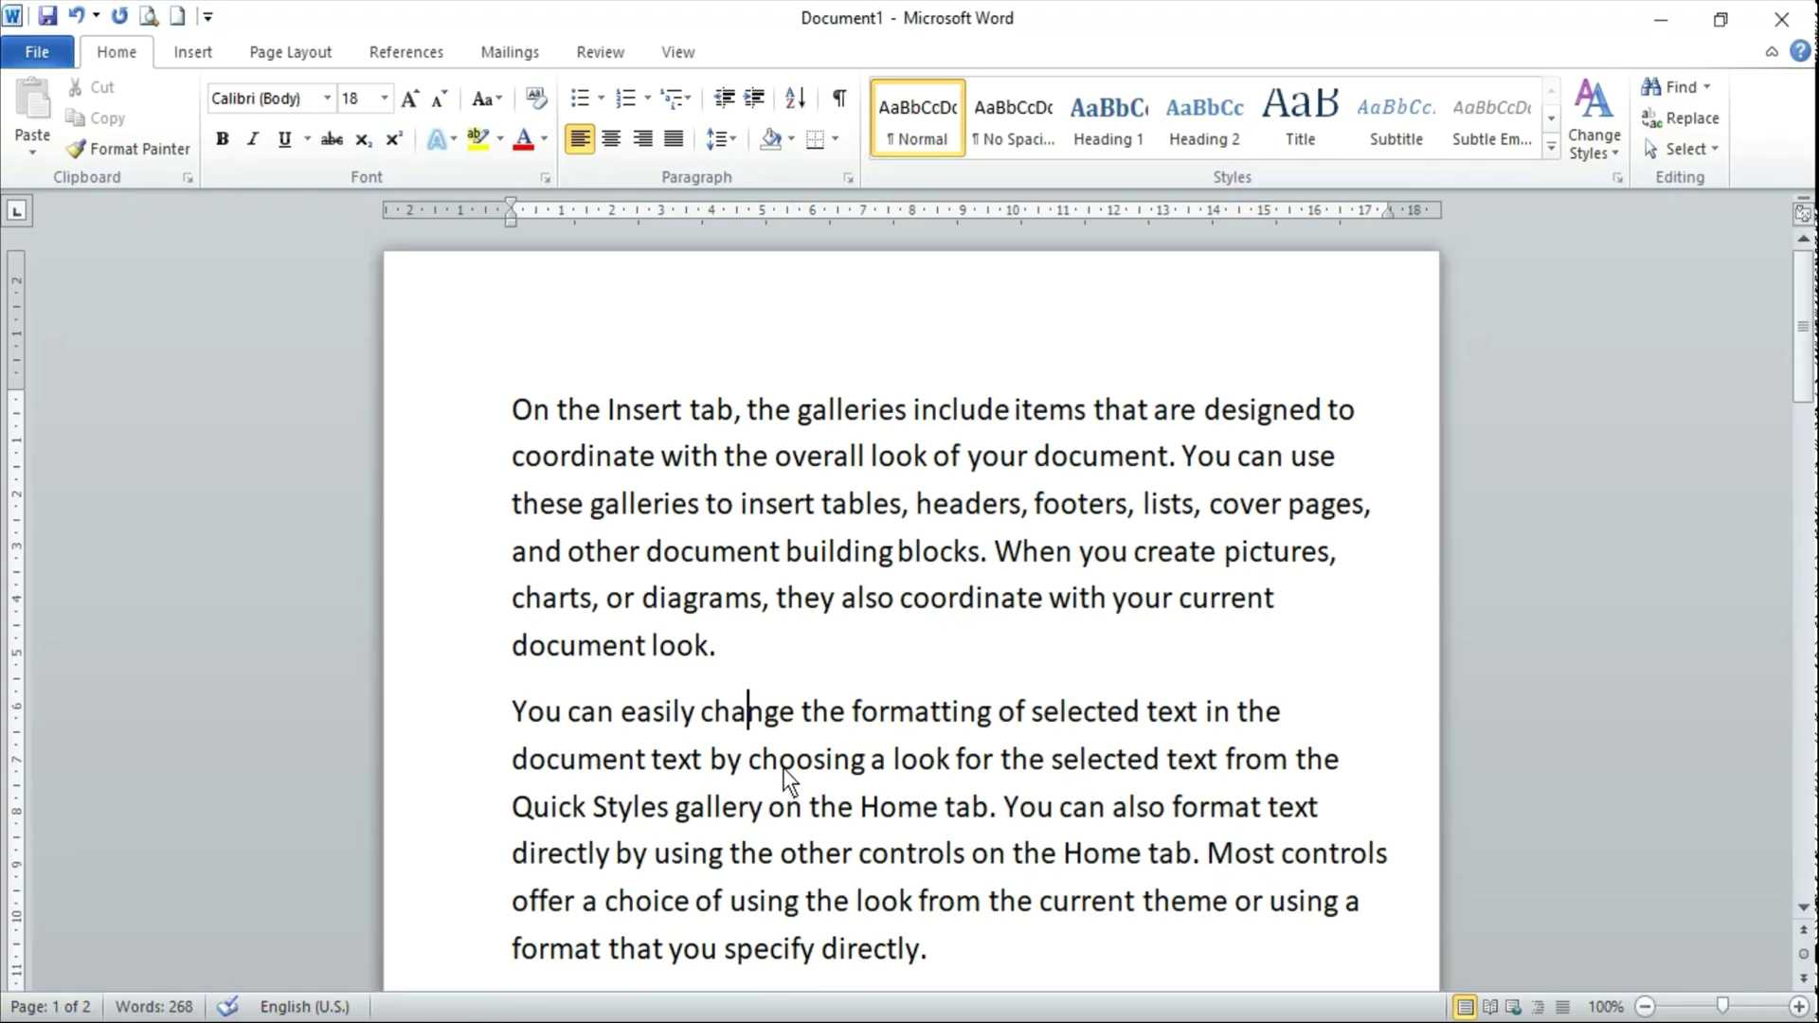
{"action": "scroll", "coordinate": [765, 752], "scroll_direction": "down", "scroll_amount": 3}
{"action": "scroll", "coordinate": [765, 752], "scroll_direction": "down", "scroll_amount": 4}
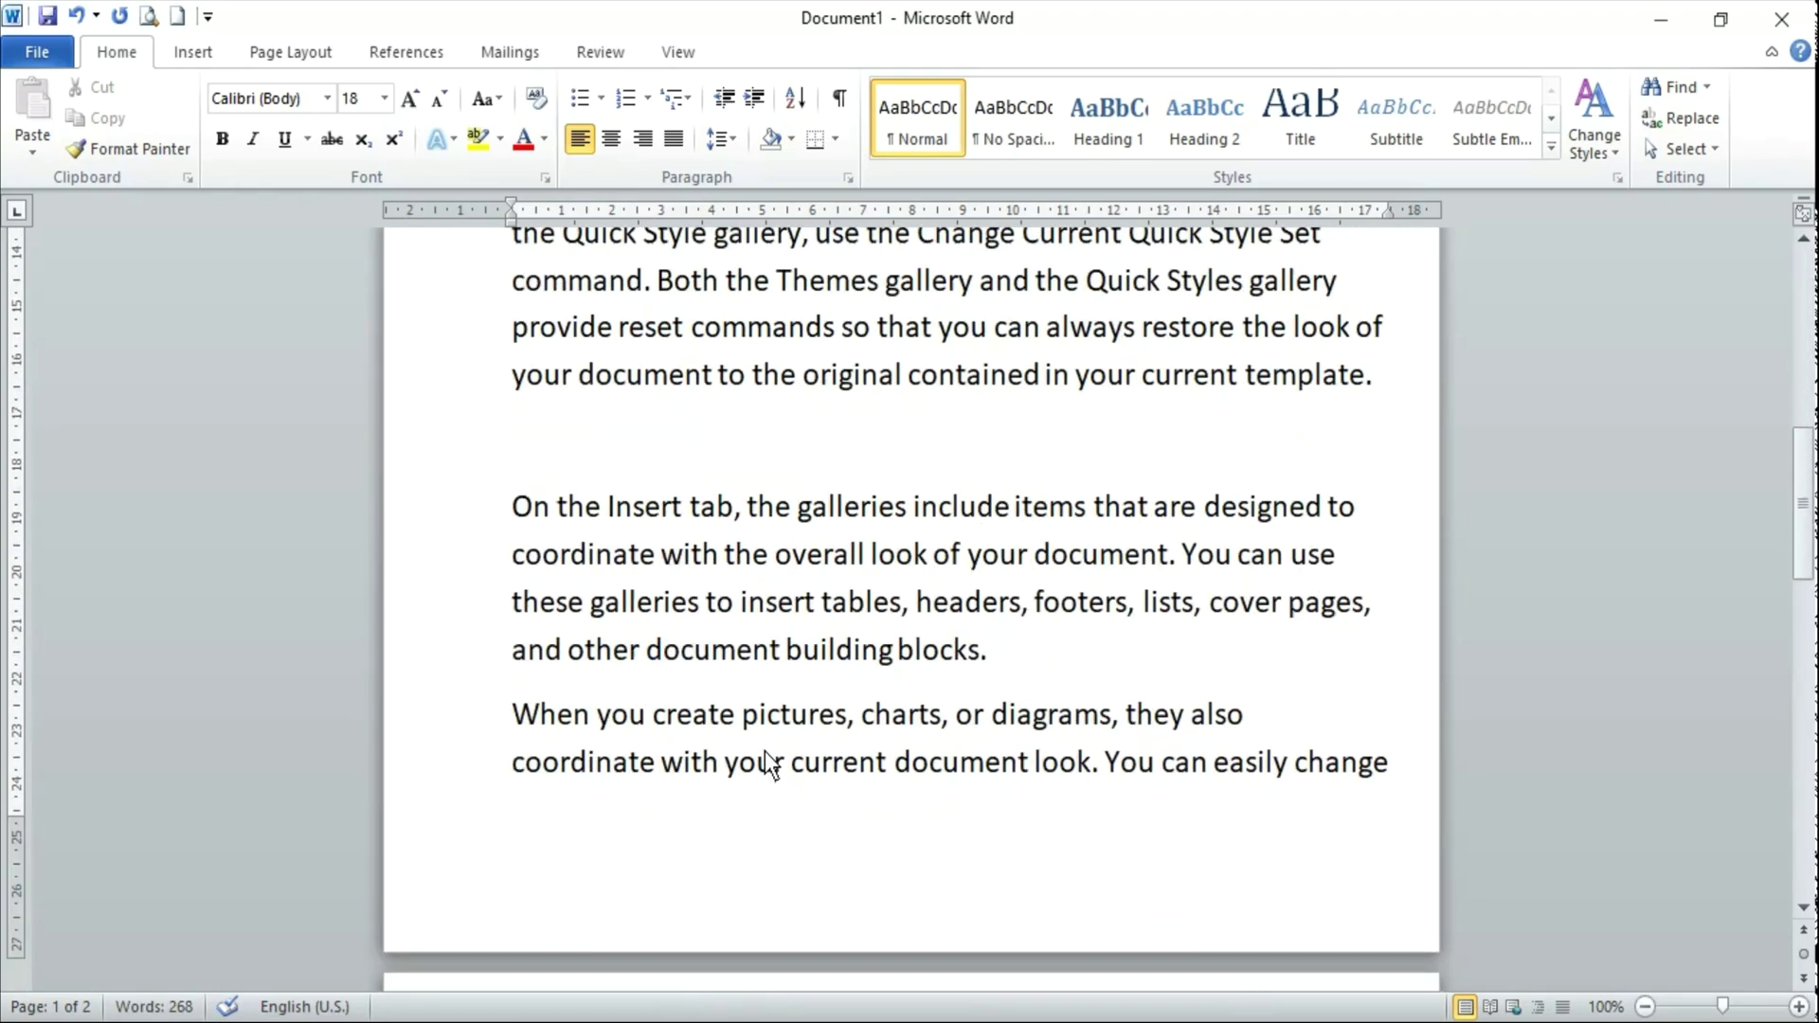
{"action": "scroll", "coordinate": [764, 752], "scroll_direction": "down", "scroll_amount": 4}
{"action": "left_click", "coordinate": [736, 523]}
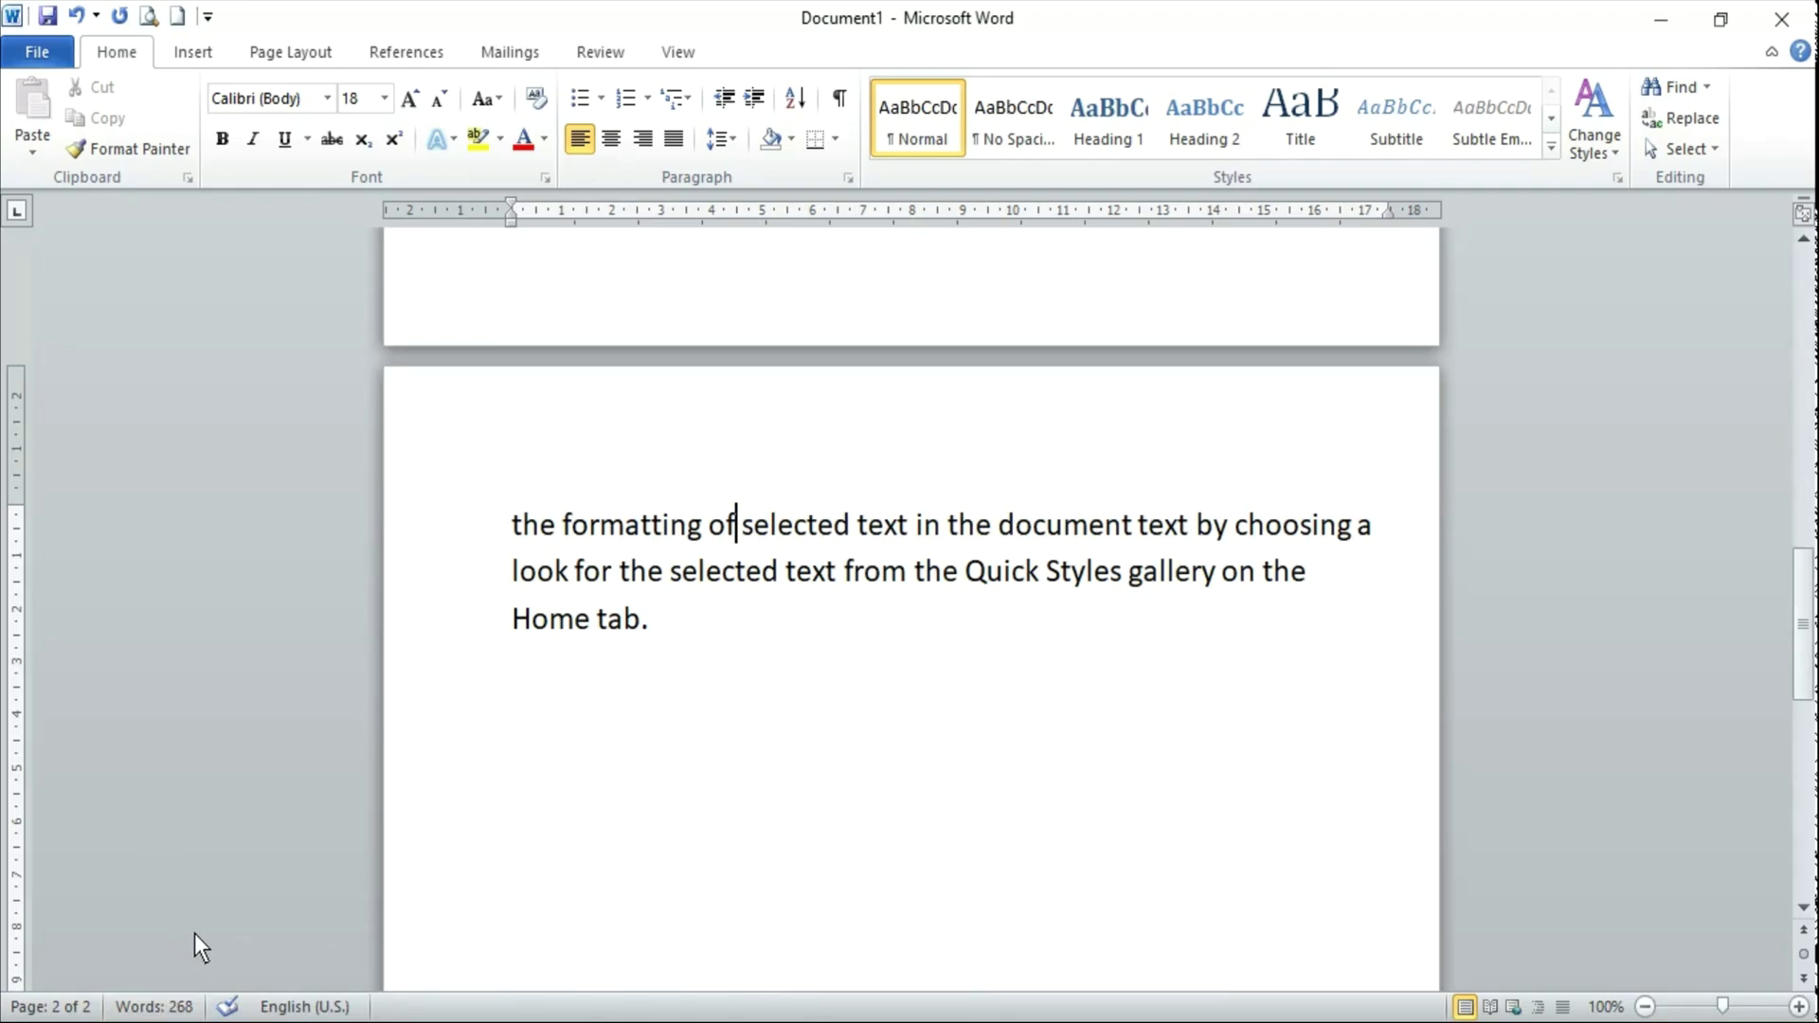
{"action": "left_click", "coordinate": [157, 1006]}
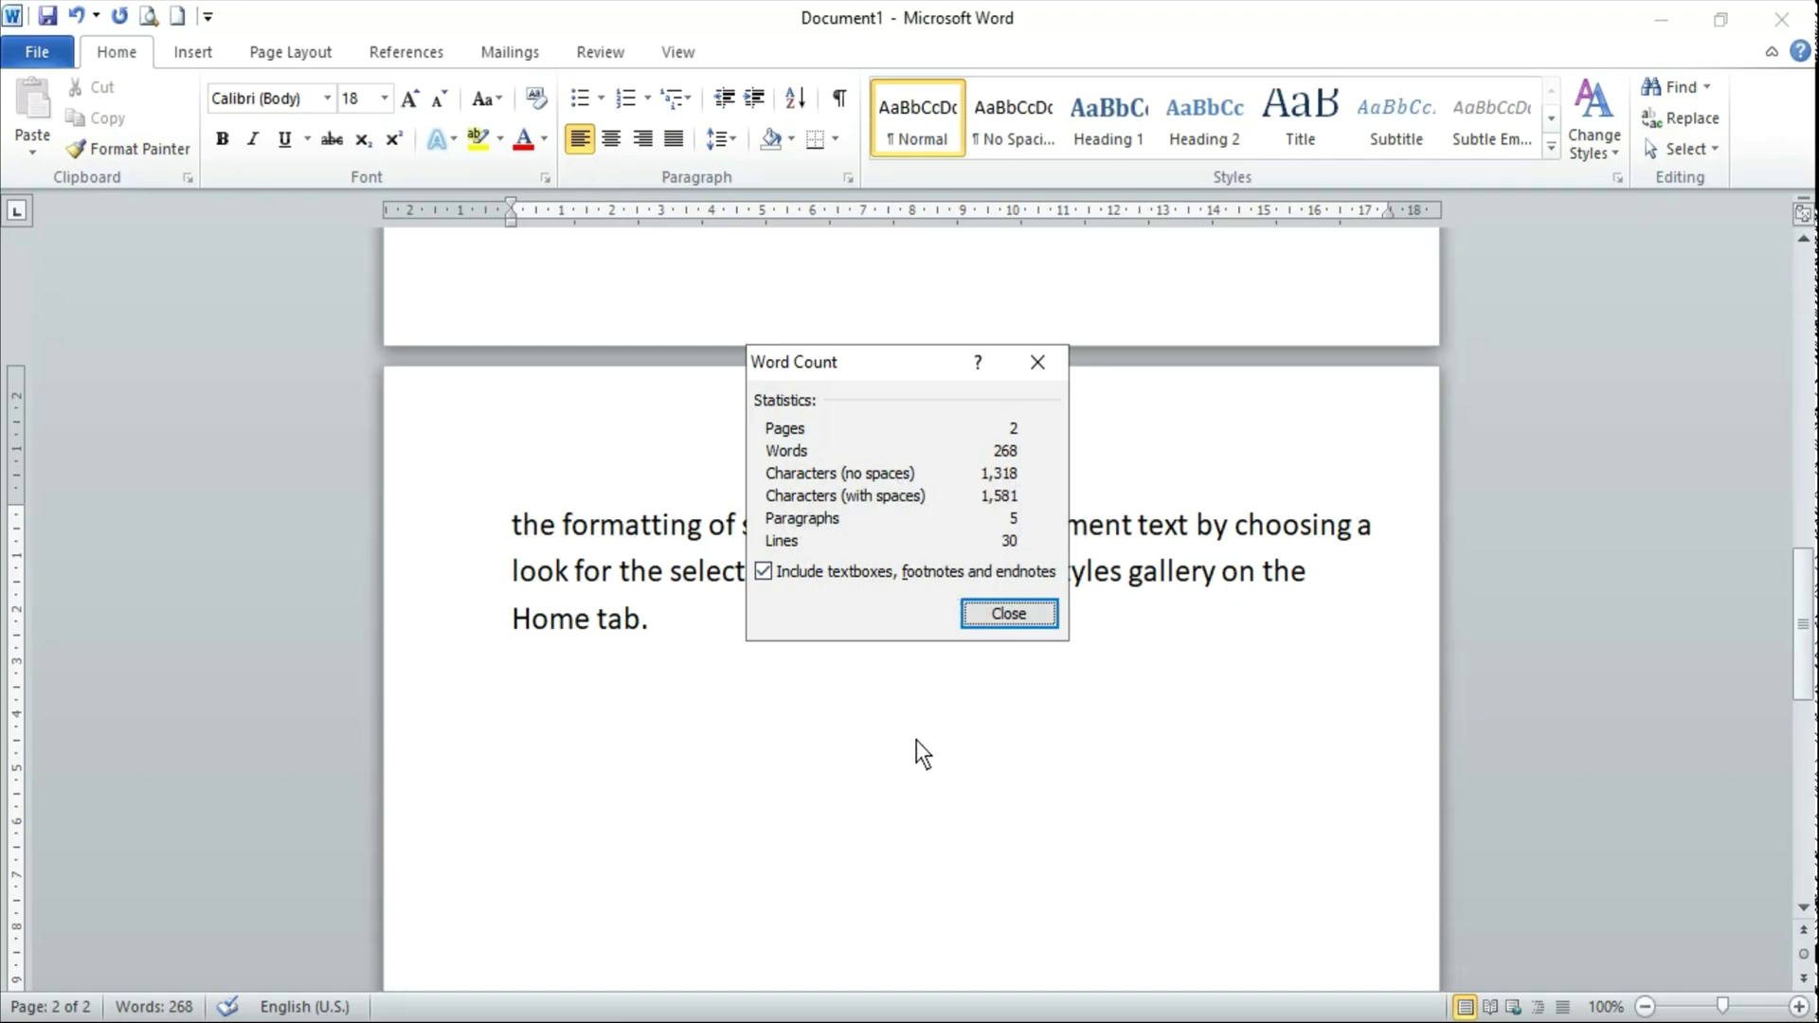
{"action": "left_click", "coordinate": [1008, 615]}
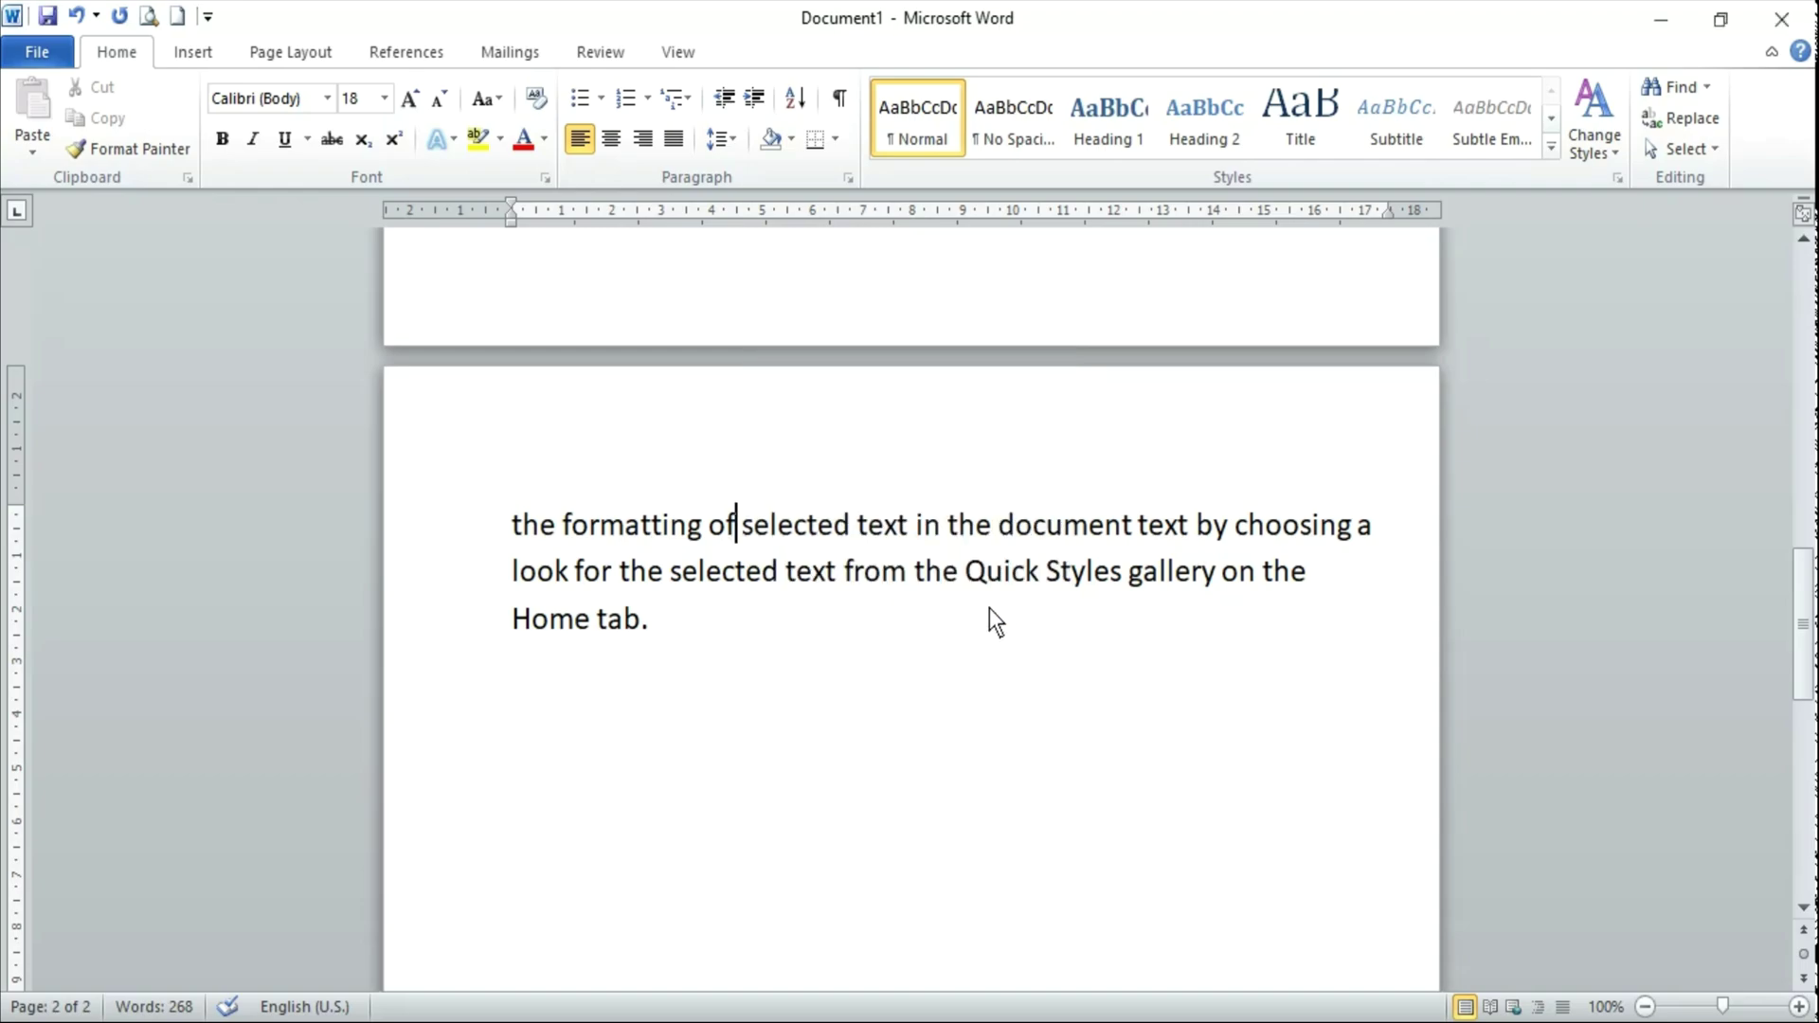
{"action": "left_click", "coordinate": [305, 1007]}
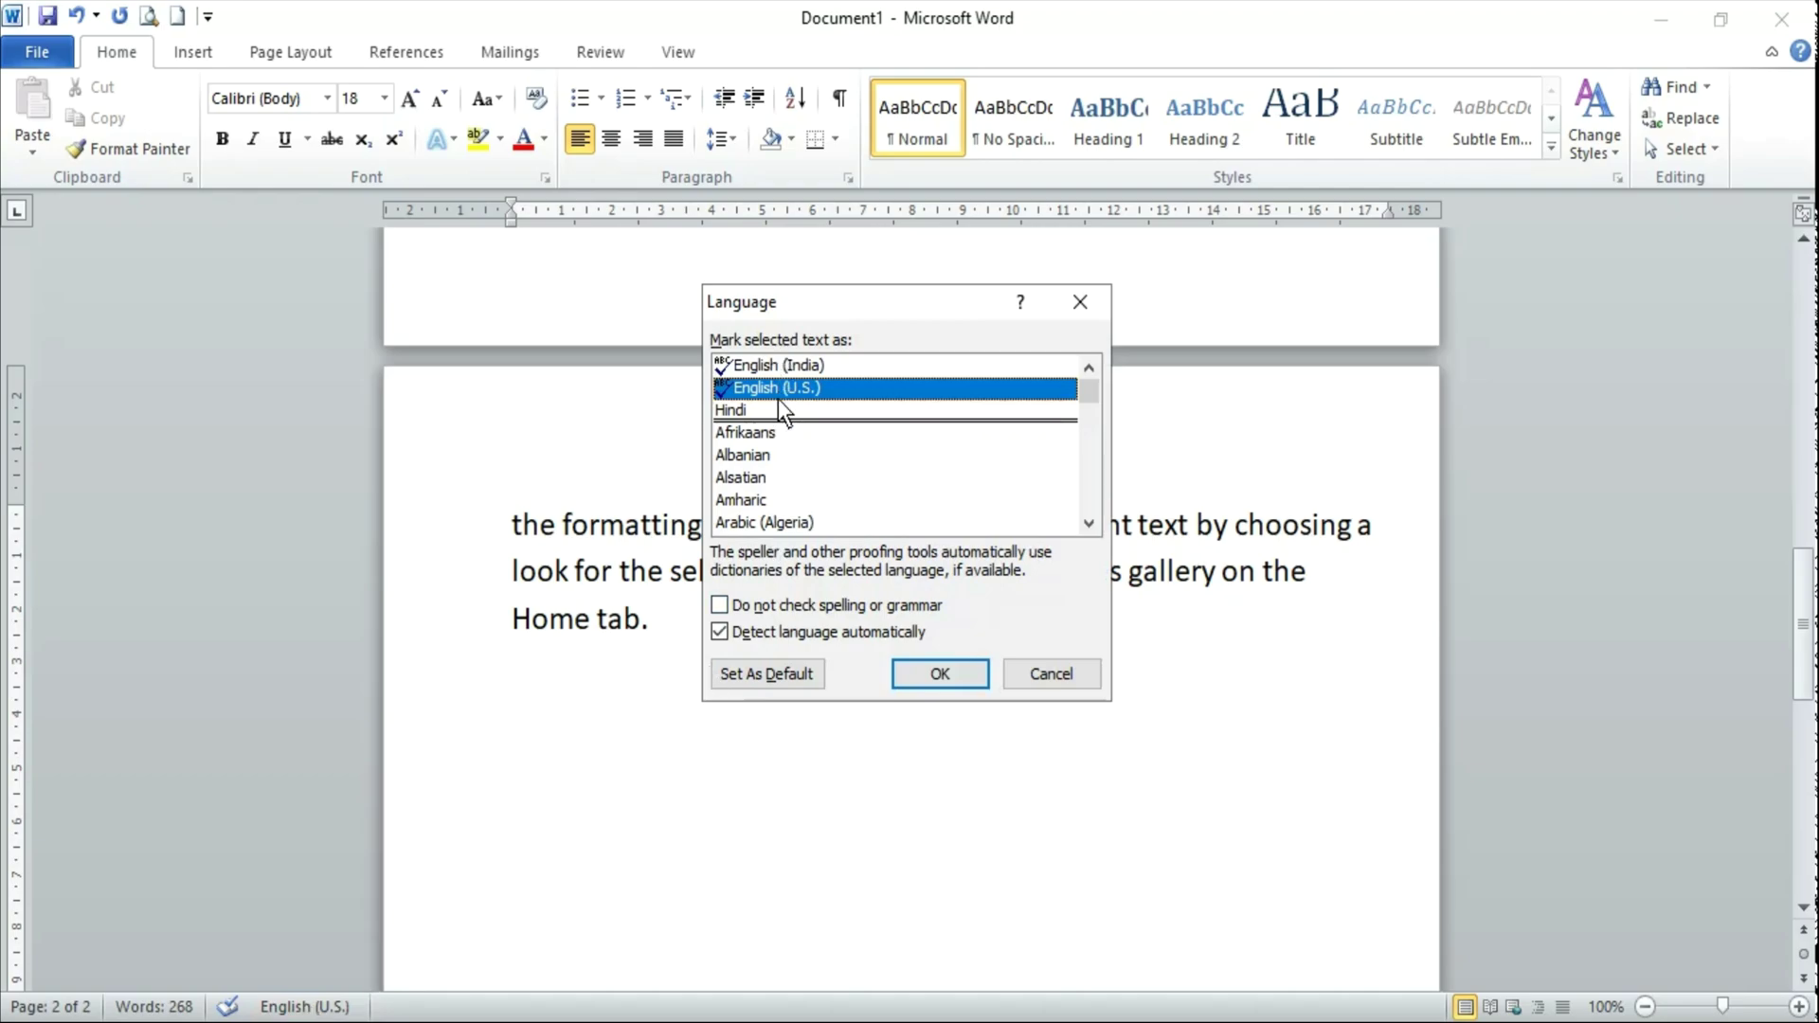
{"action": "left_click", "coordinate": [1050, 677]}
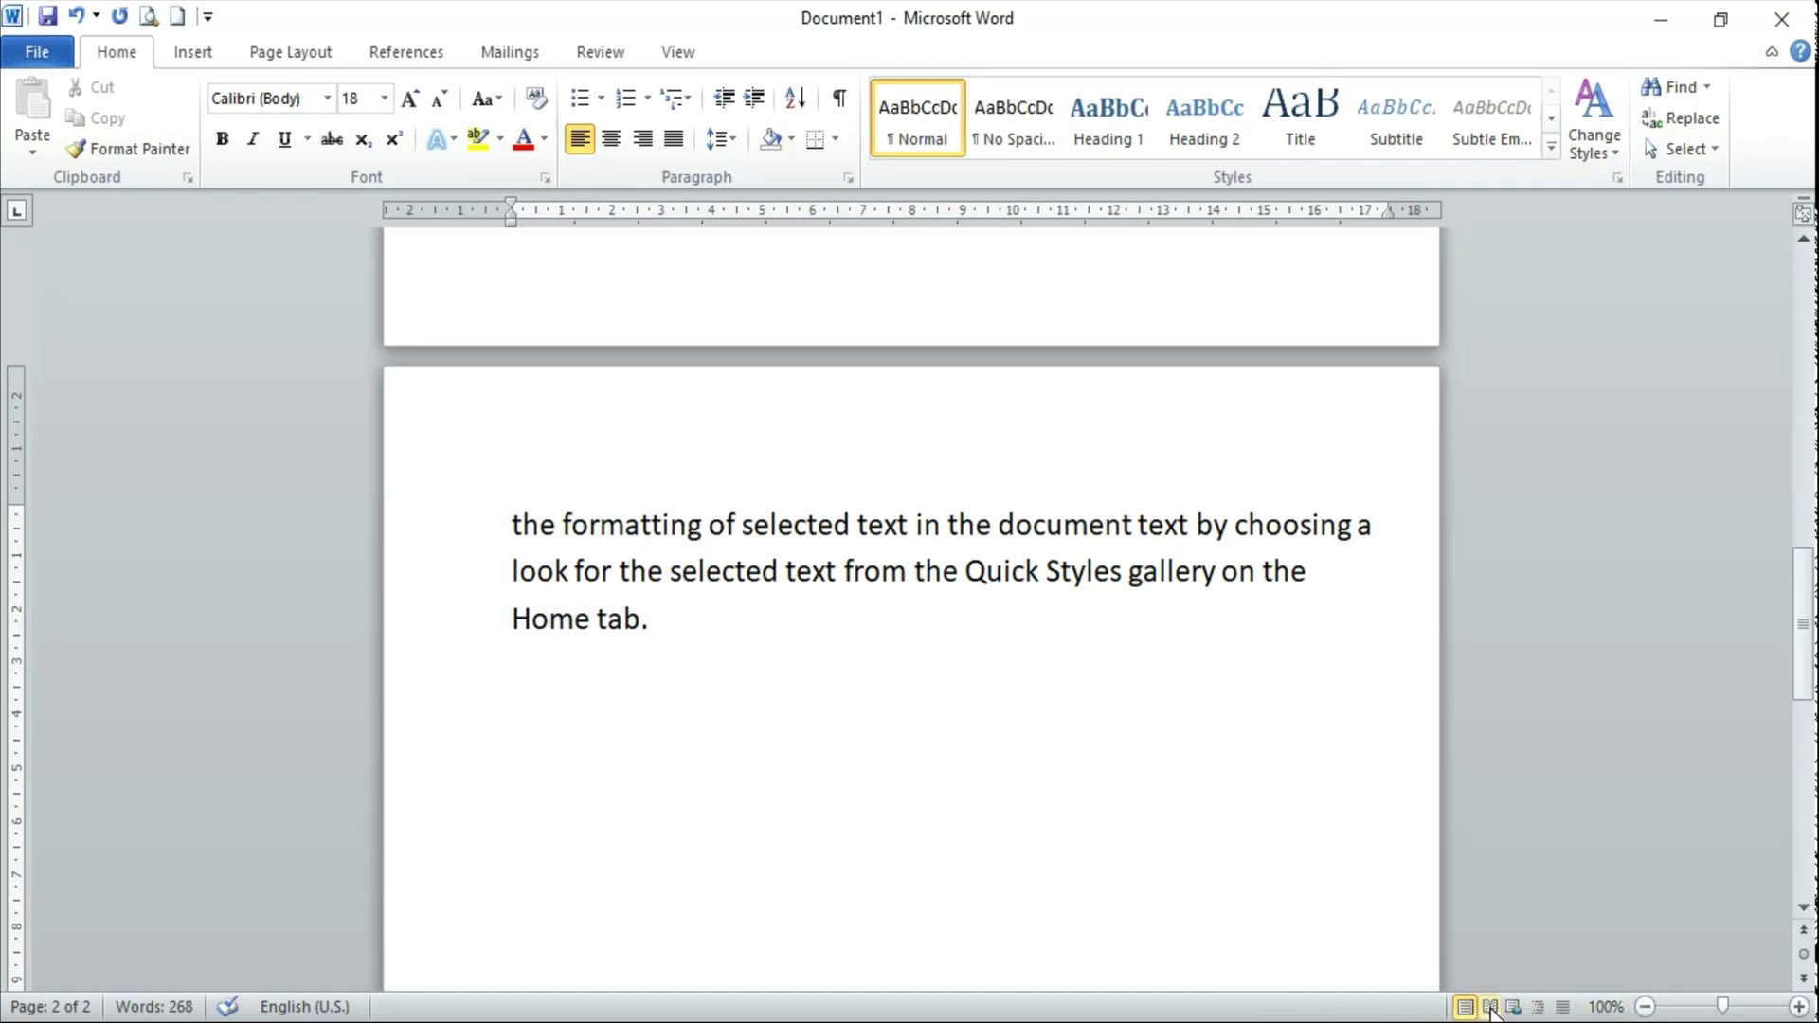
{"action": "left_click", "coordinate": [1490, 1006]}
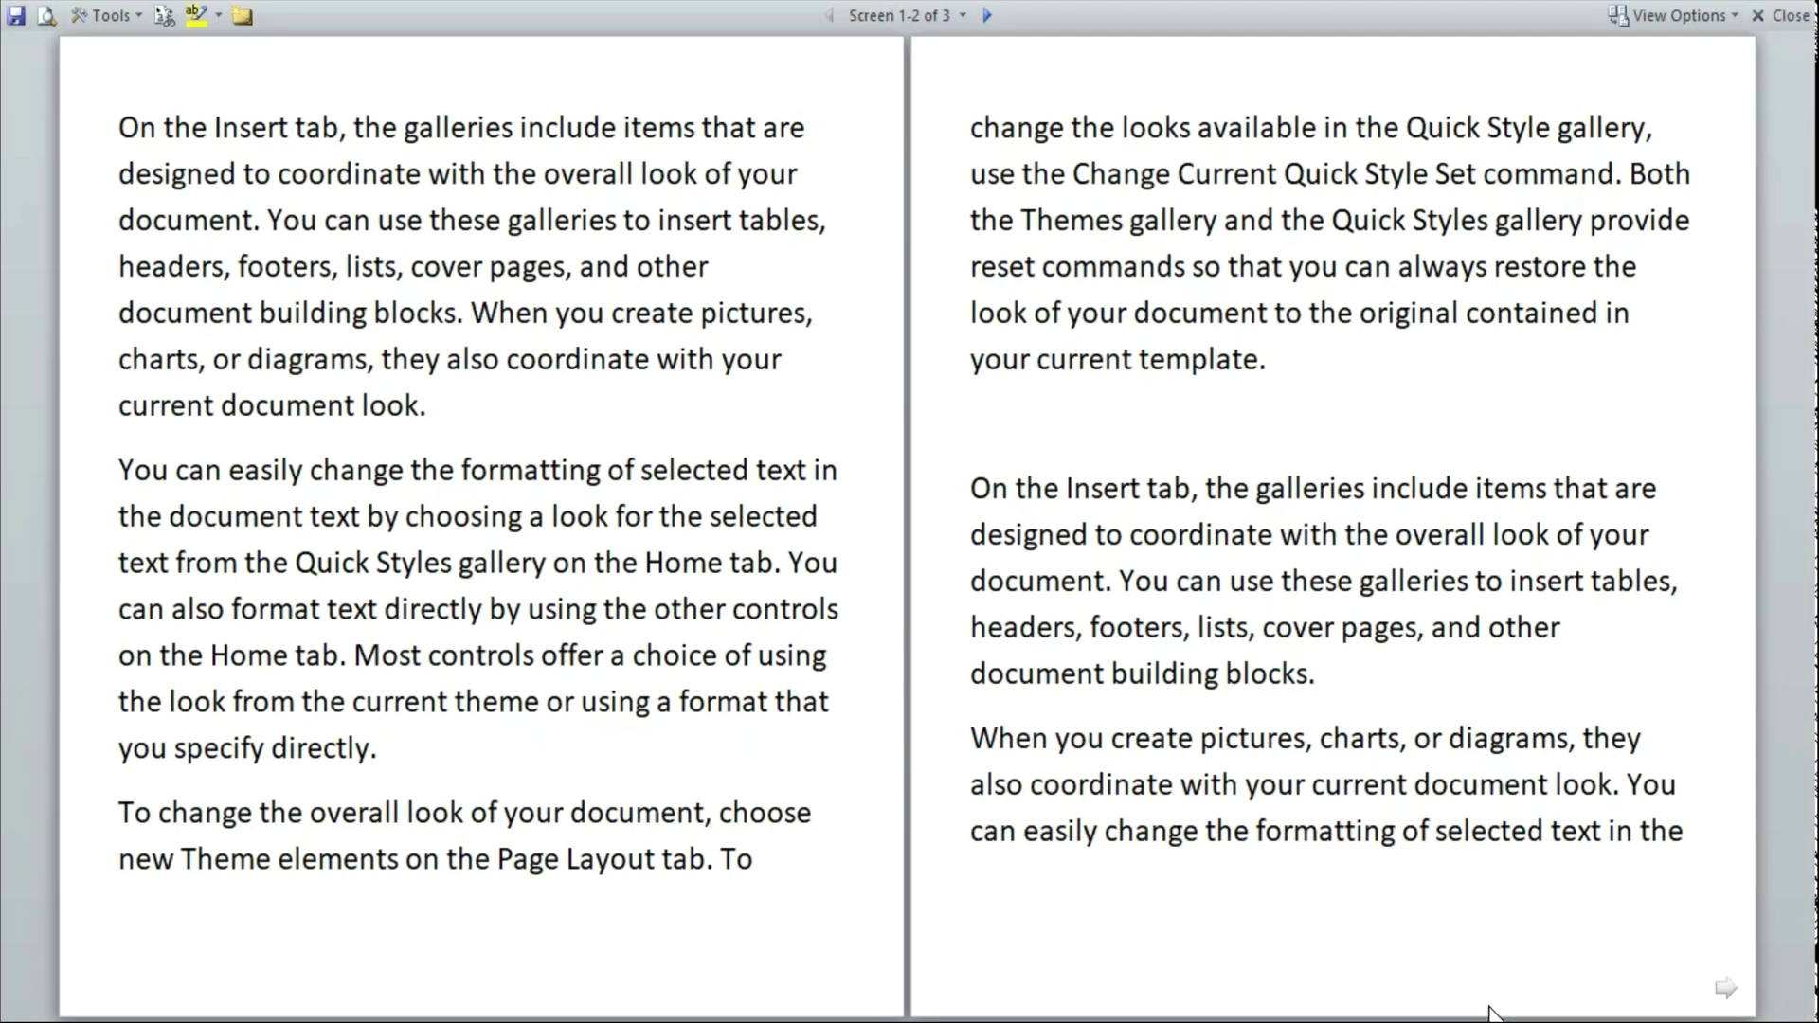
{"action": "key", "text": "Escape"}
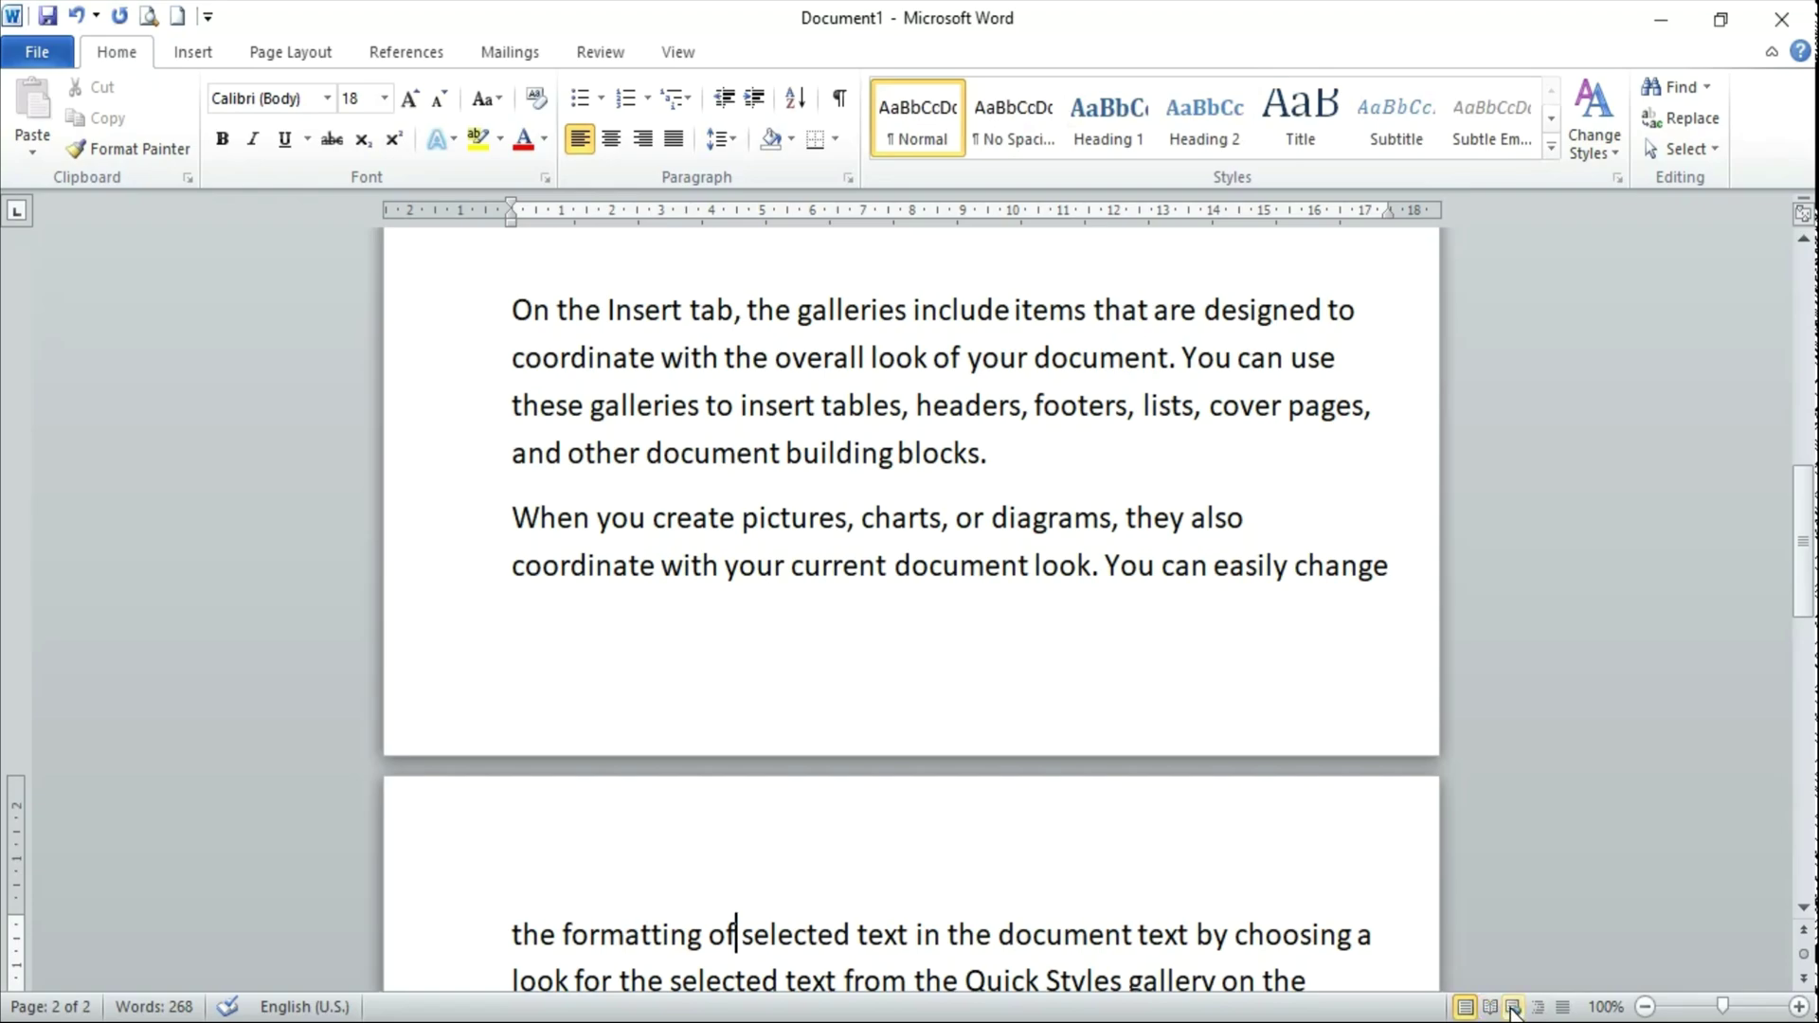
{"action": "left_click", "coordinate": [1513, 1008]}
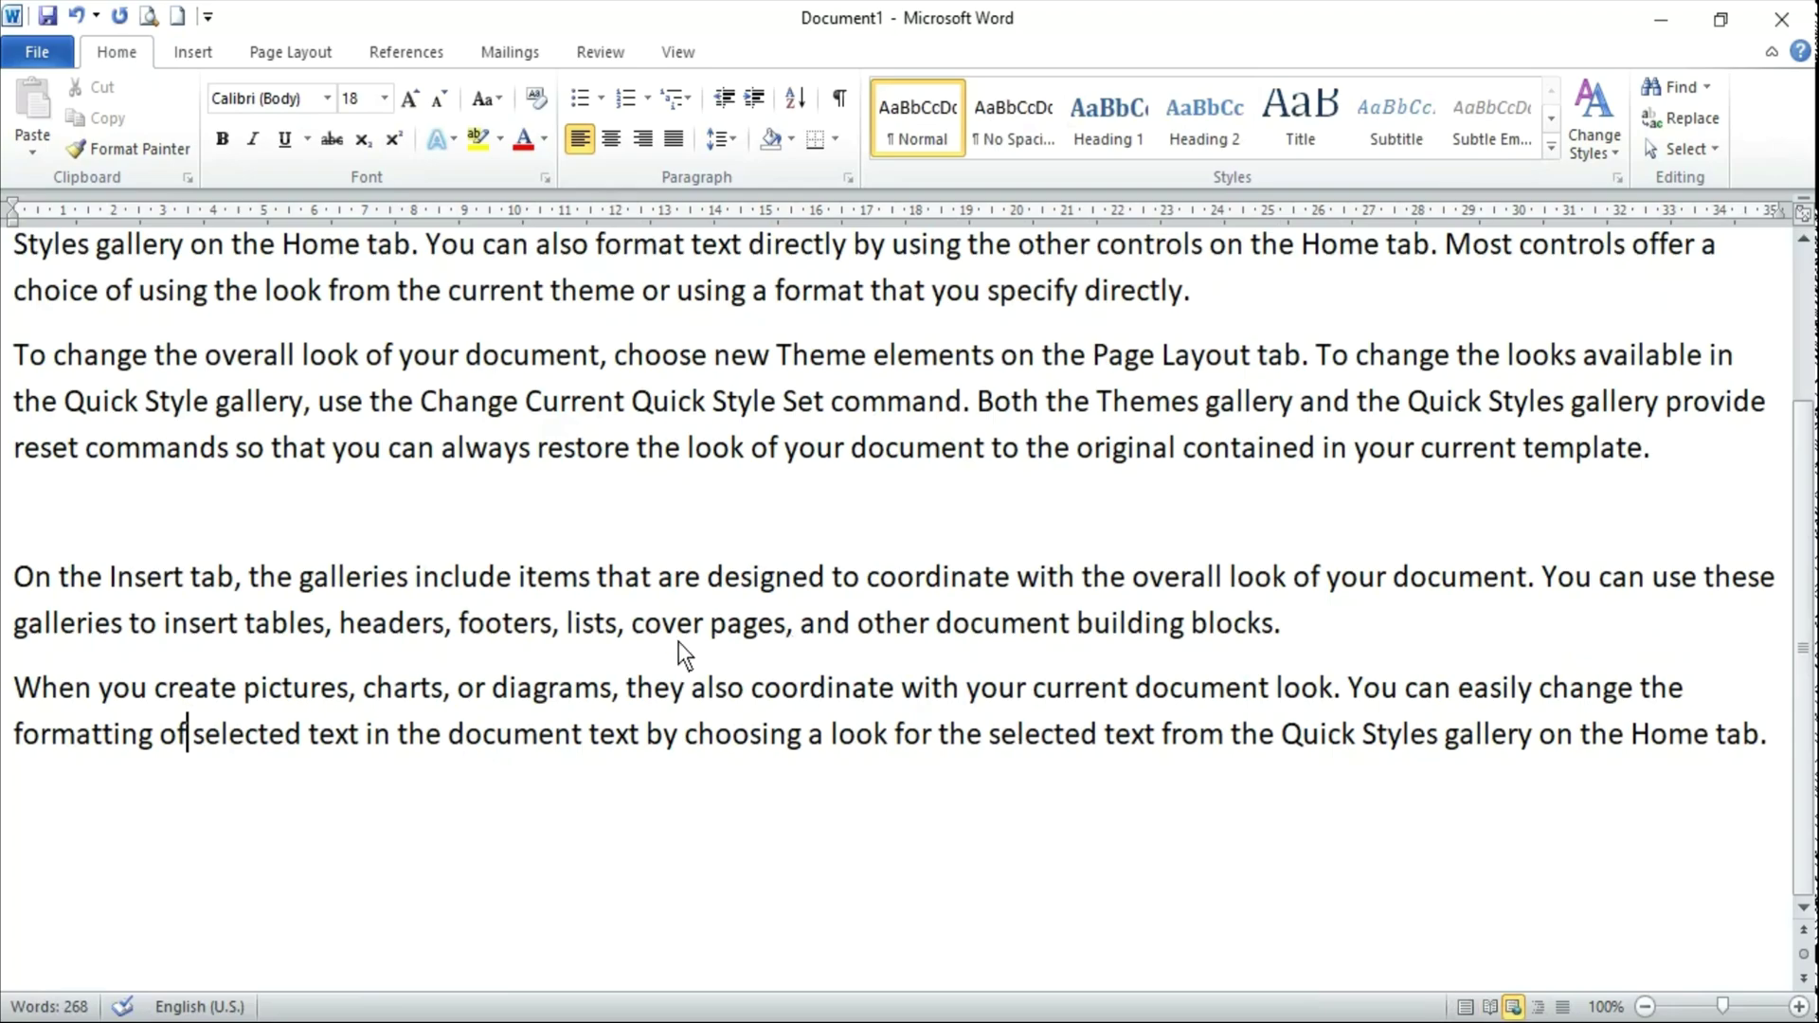
{"action": "scroll", "coordinate": [673, 658], "scroll_direction": "up", "scroll_amount": 2}
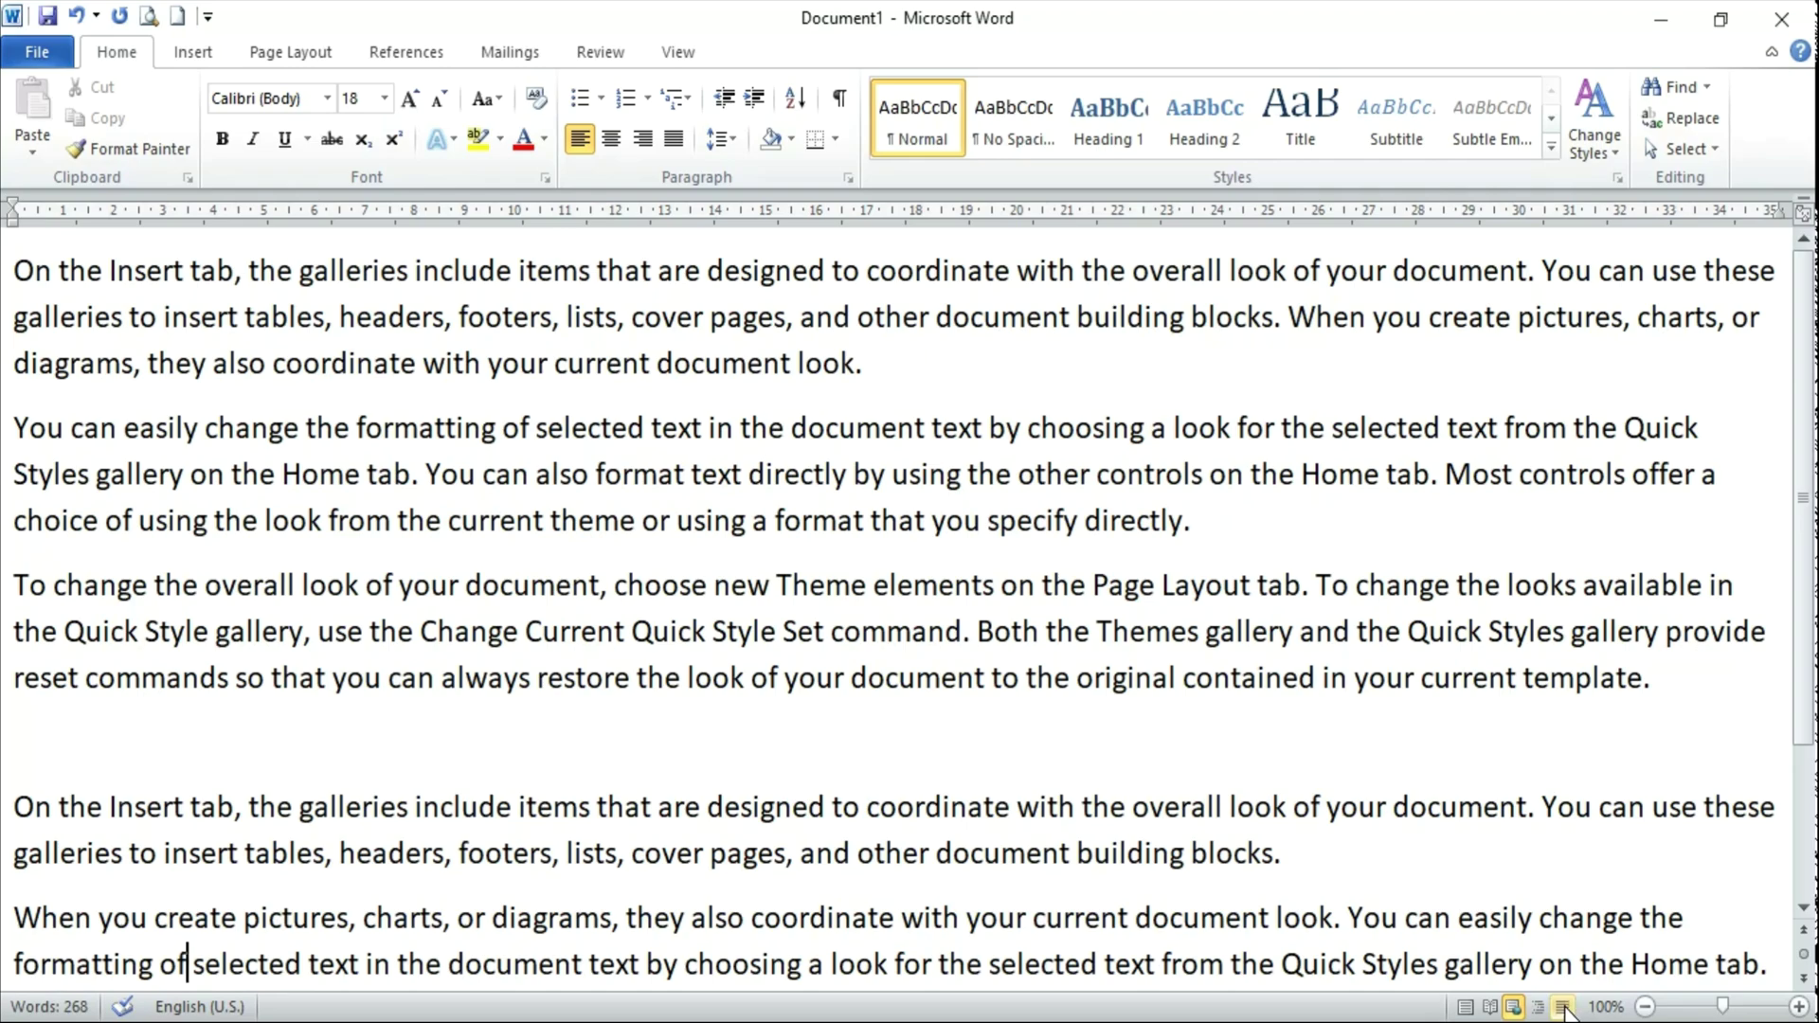
{"action": "left_click", "coordinate": [1466, 1008]}
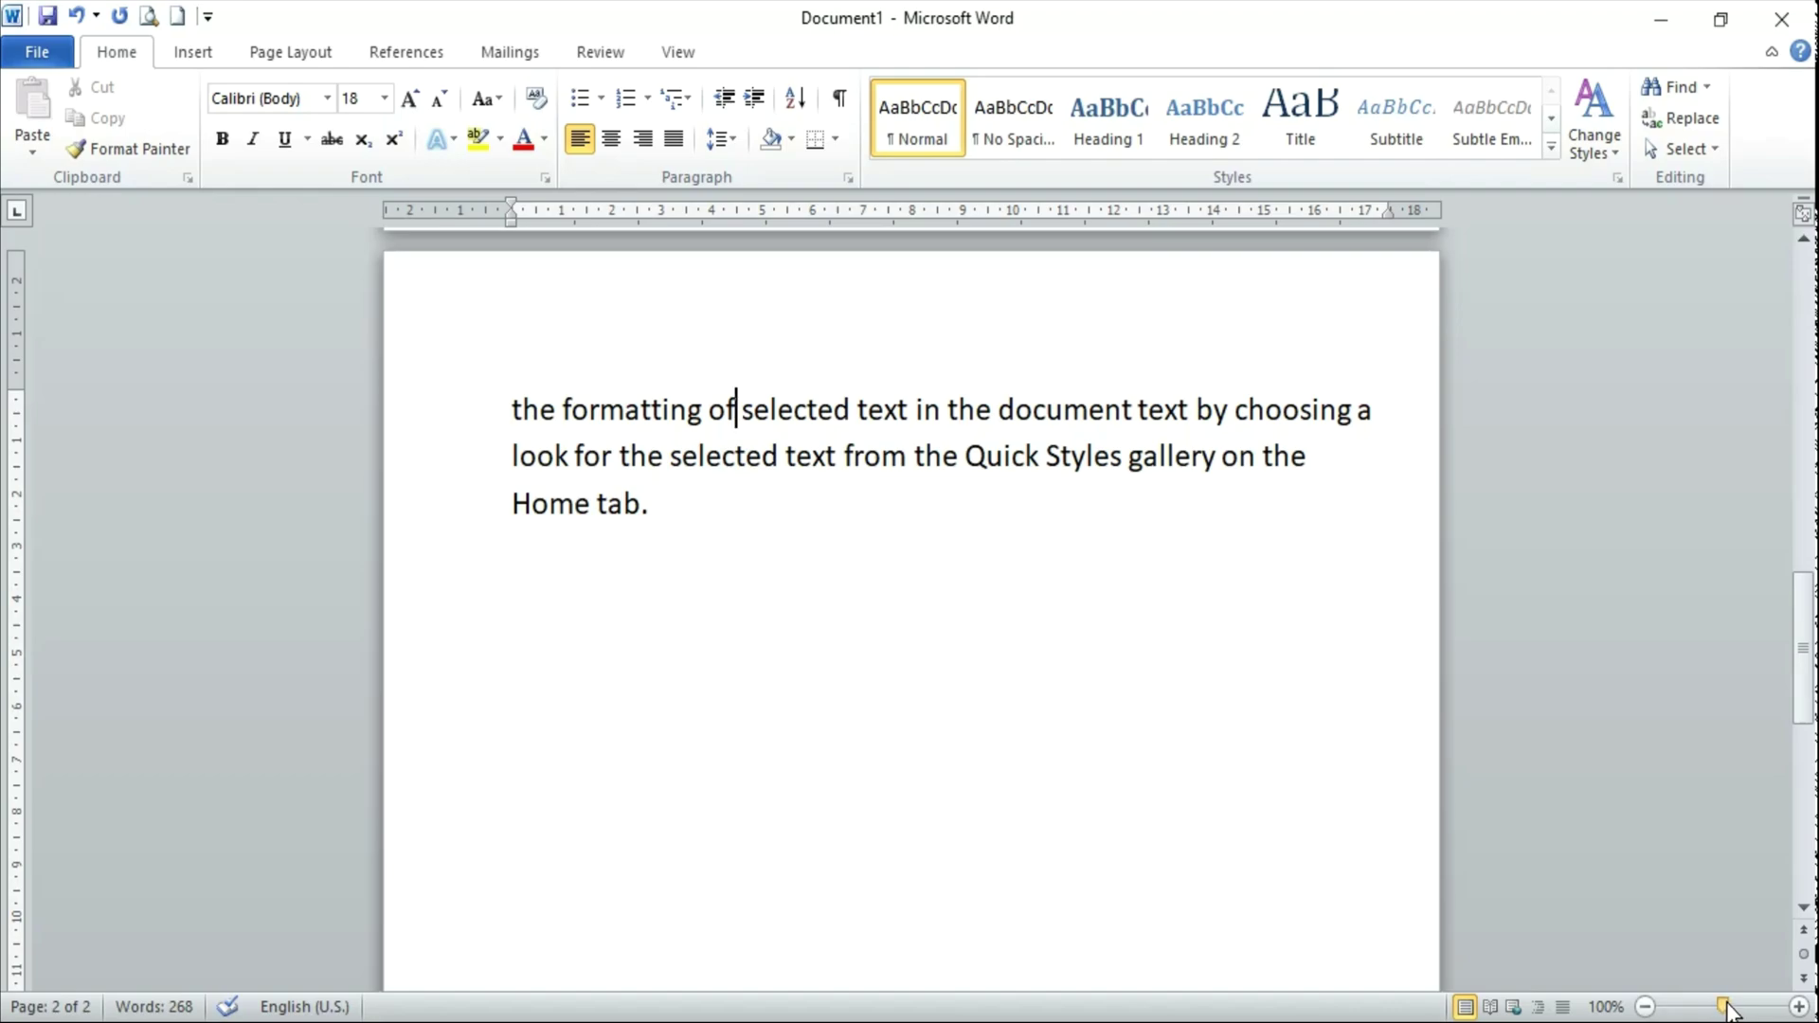
Zoom to 10% for two-page thumbnails, then to 500%, then step down to 85%.
{"action": "left_click_drag", "start_coordinate": [1724, 1008], "coordinate": [1678, 1012]}
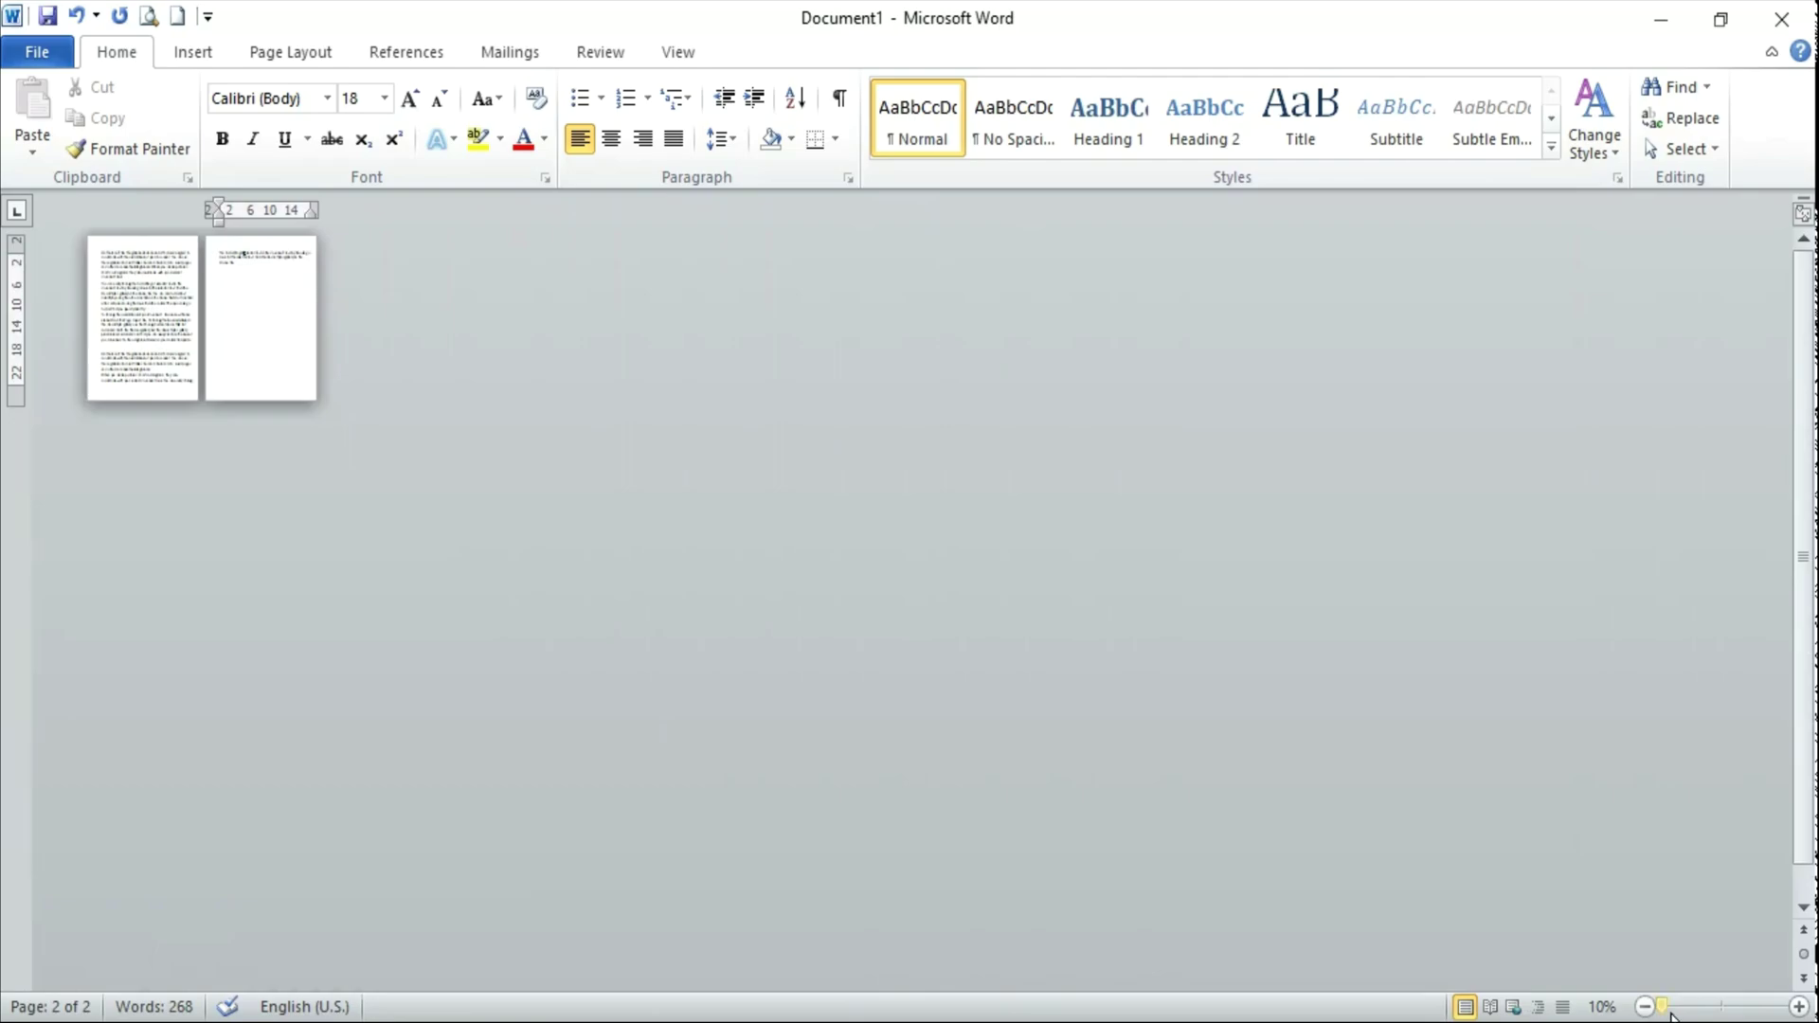
{"action": "left_click_drag", "start_coordinate": [1660, 1007], "coordinate": [1785, 1010]}
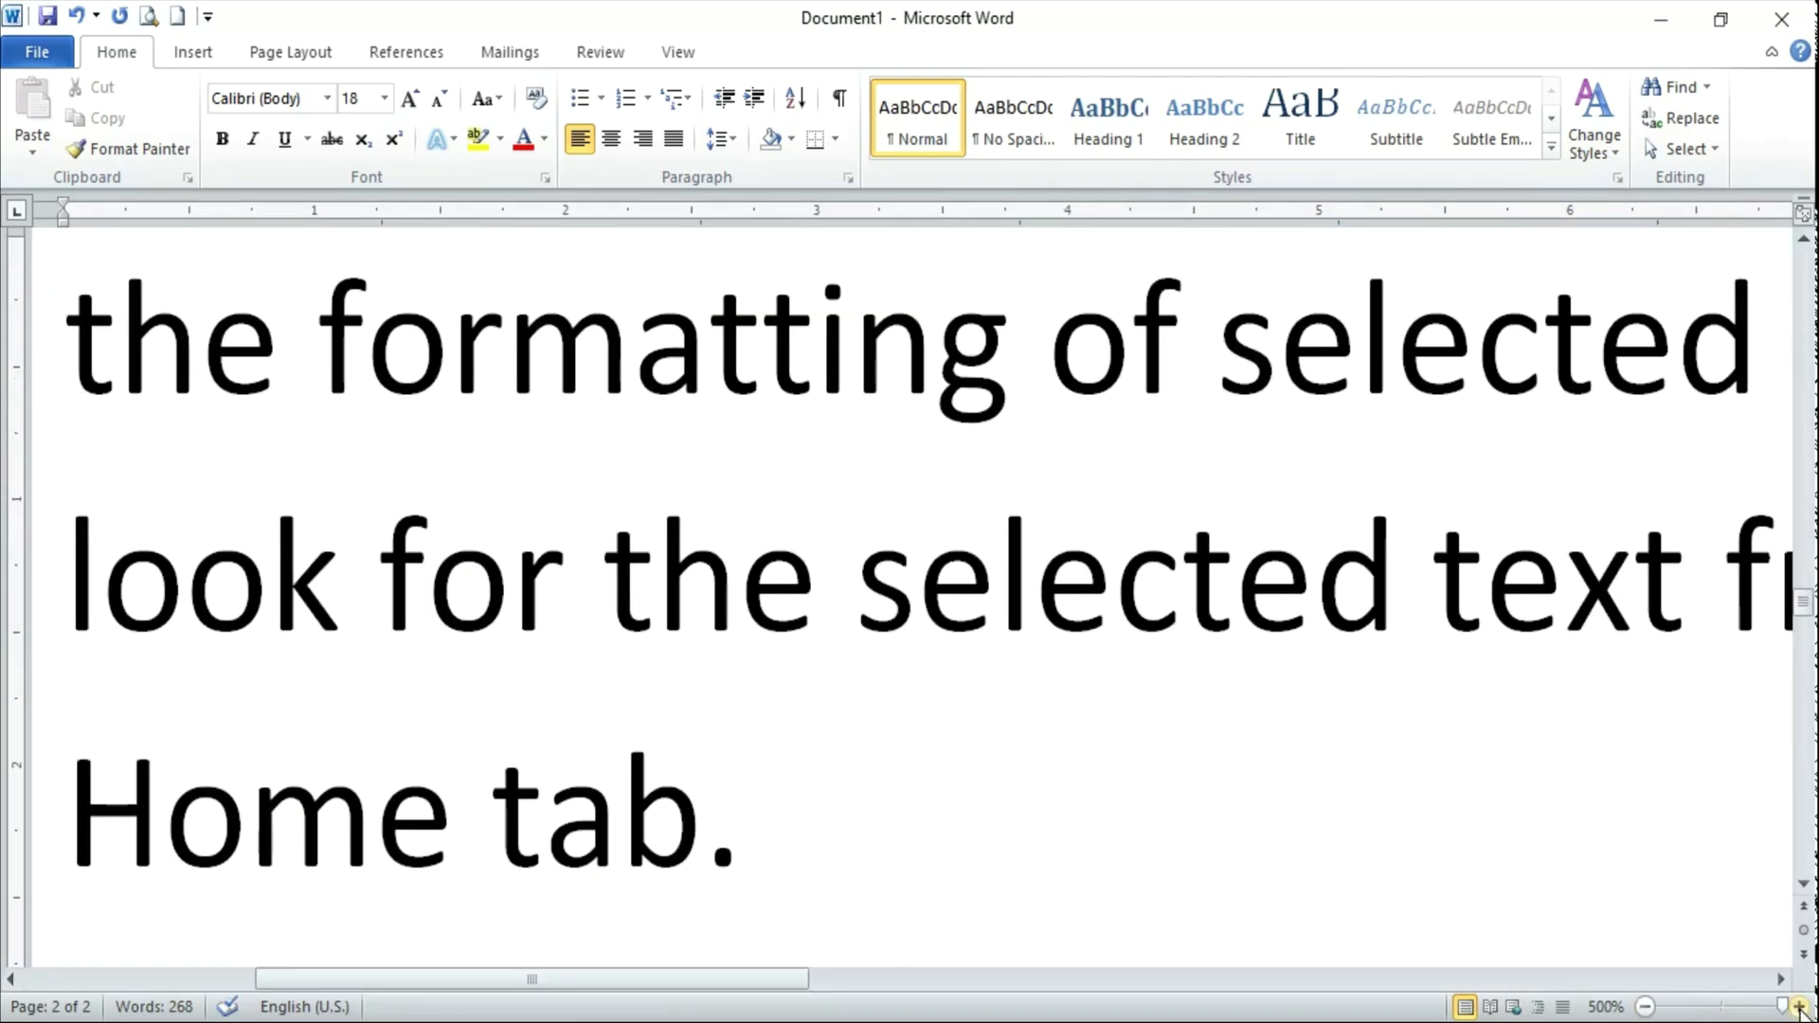
{"action": "left_click", "coordinate": [1644, 1007]}
{"action": "left_click", "coordinate": [1645, 1008]}
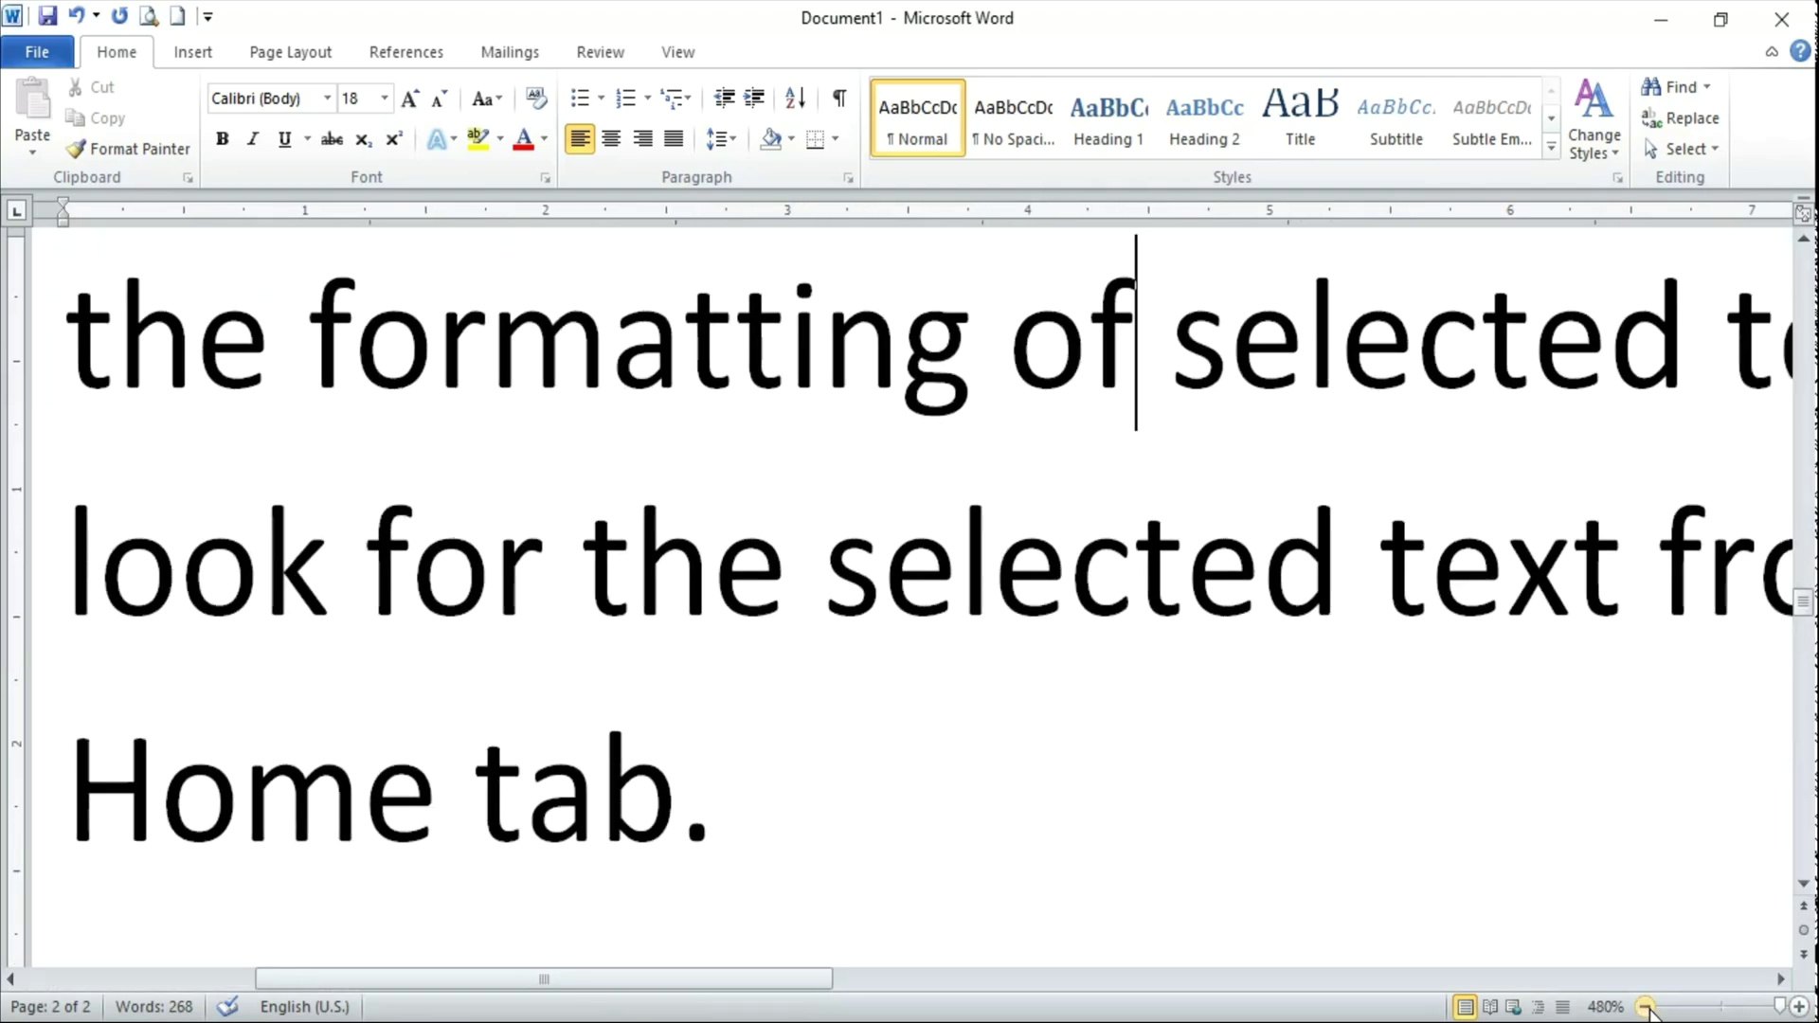
{"action": "left_click", "coordinate": [1646, 1008]}
{"action": "left_click", "coordinate": [1646, 1008]}
{"action": "left_click", "coordinate": [1646, 1007]}
{"action": "left_click", "coordinate": [1646, 1008]}
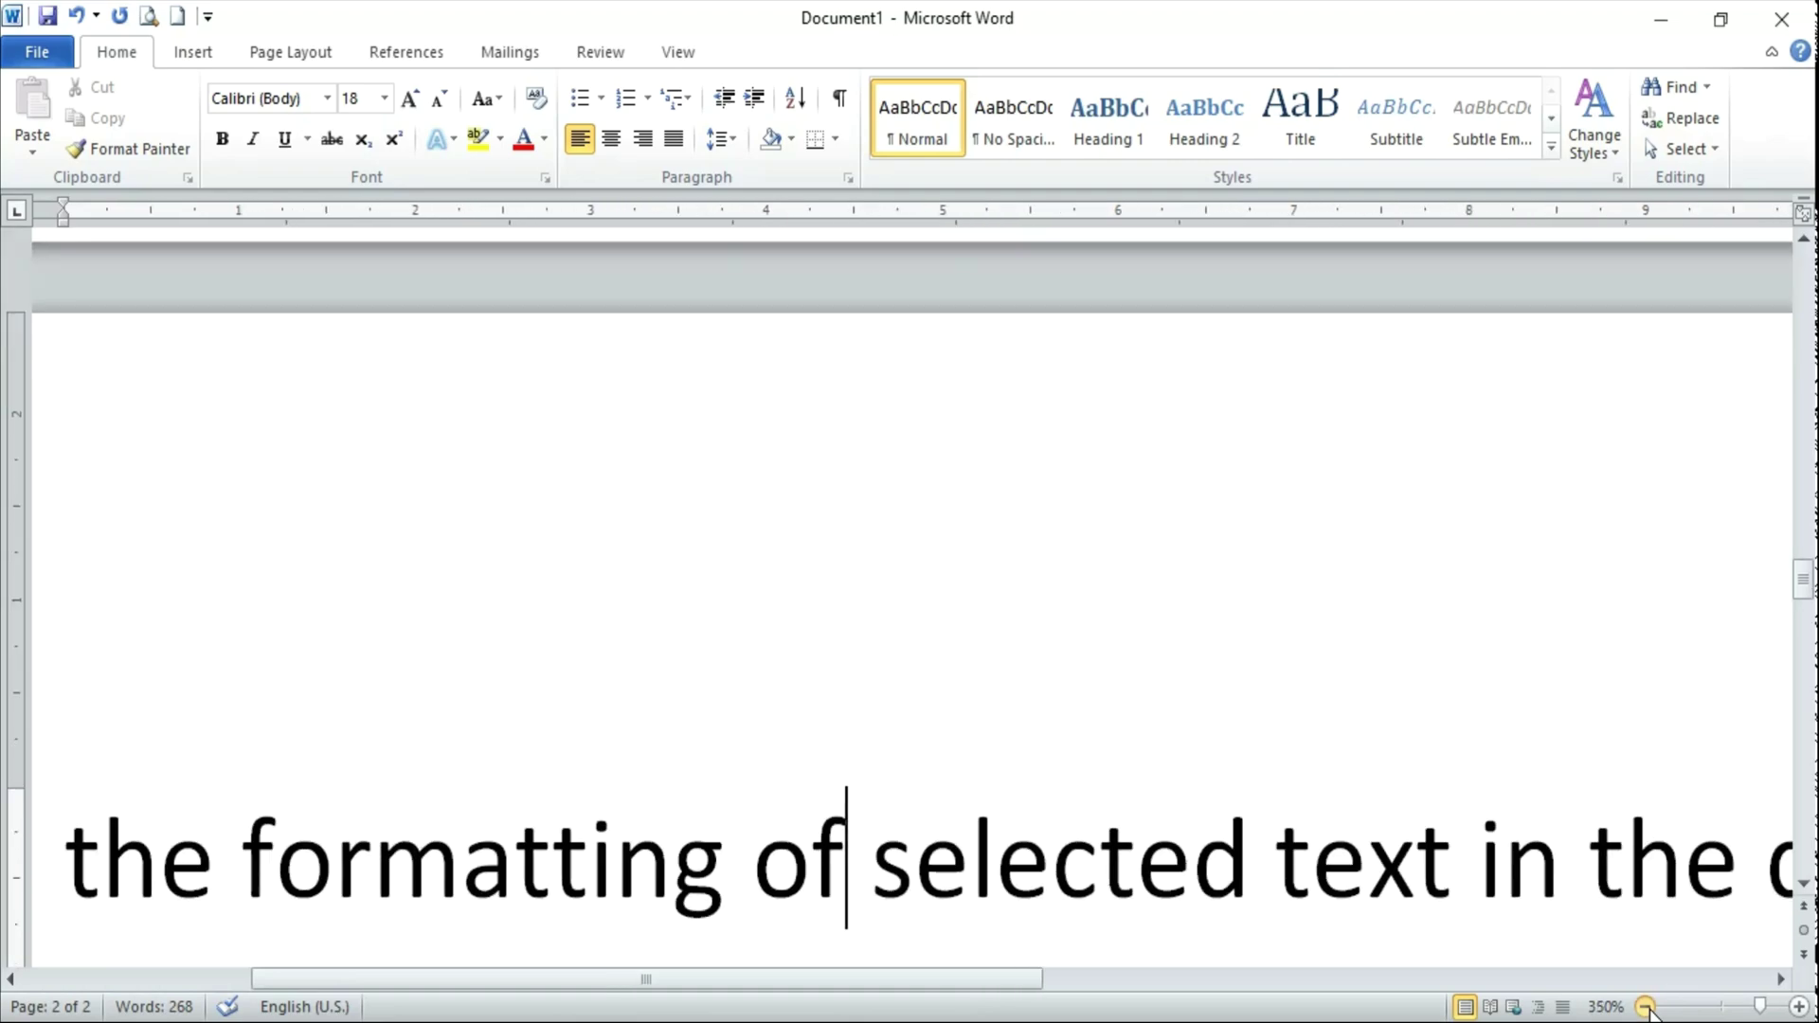
{"action": "left_click", "coordinate": [1646, 1008]}
{"action": "left_click", "coordinate": [1647, 1008]}
{"action": "left_click", "coordinate": [1646, 1008]}
{"action": "left_click", "coordinate": [1646, 1008]}
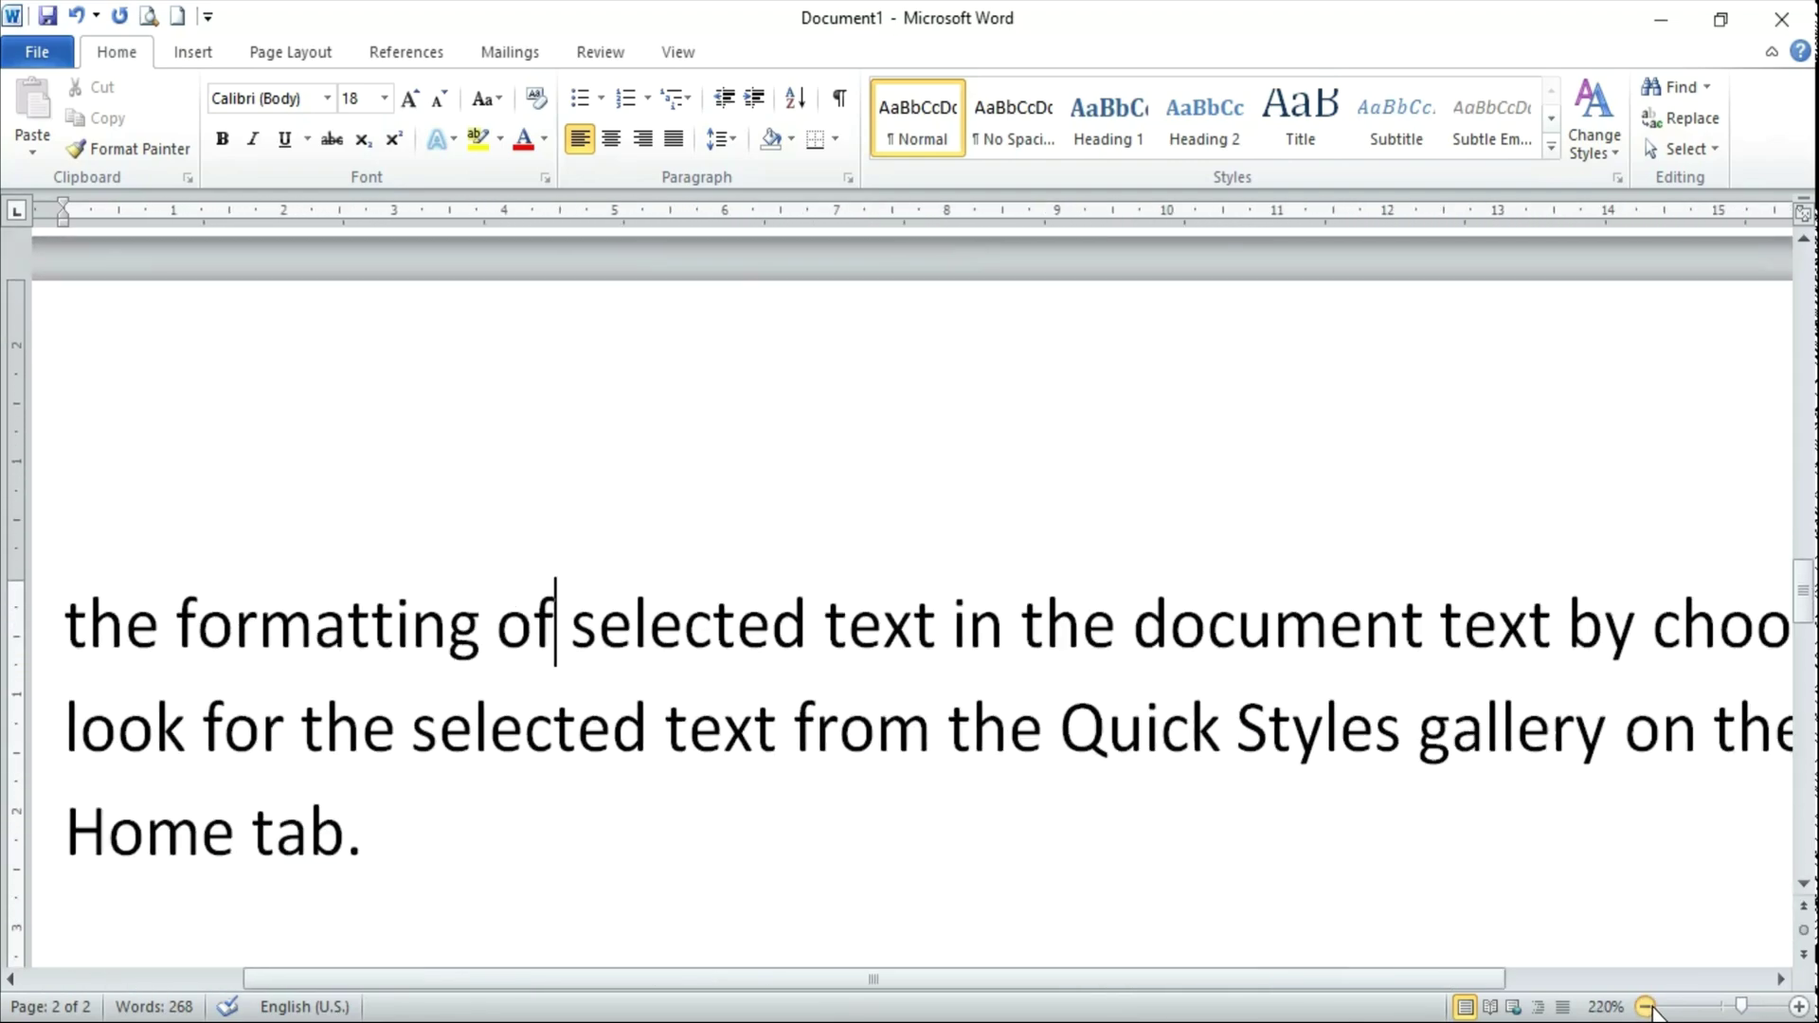
{"action": "left_click", "coordinate": [1646, 1007]}
{"action": "left_click", "coordinate": [1646, 1007]}
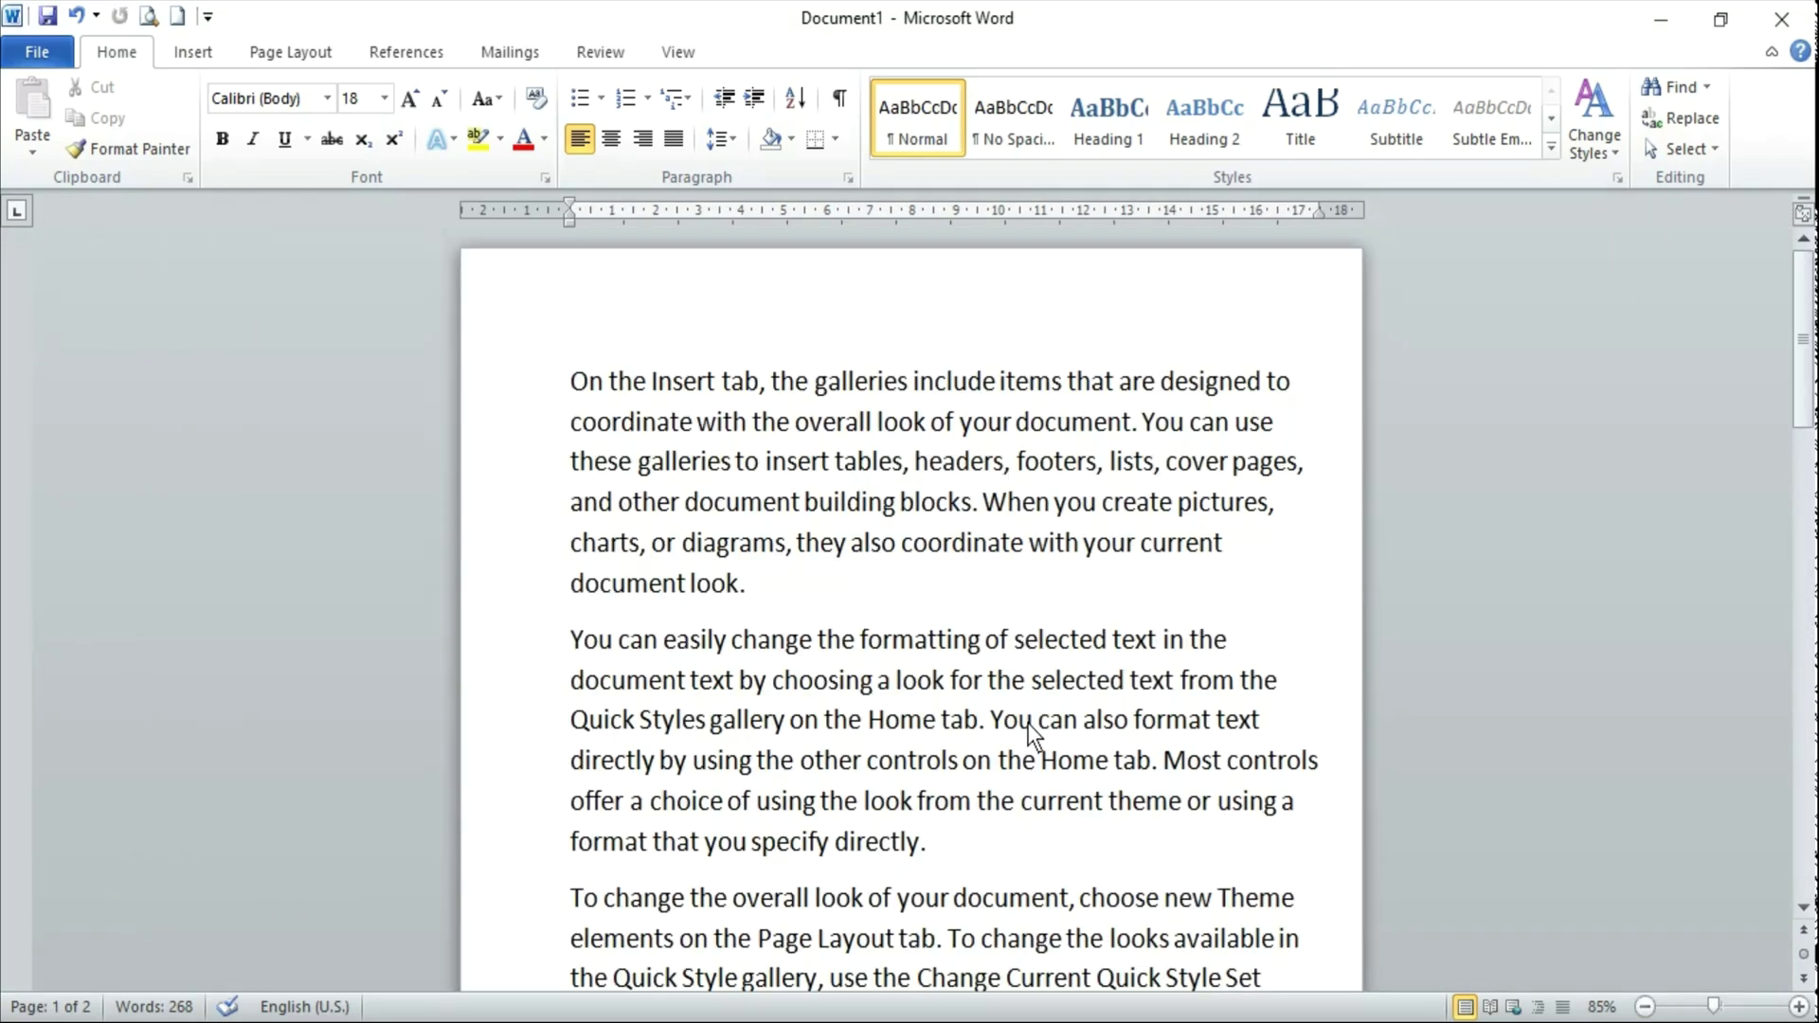